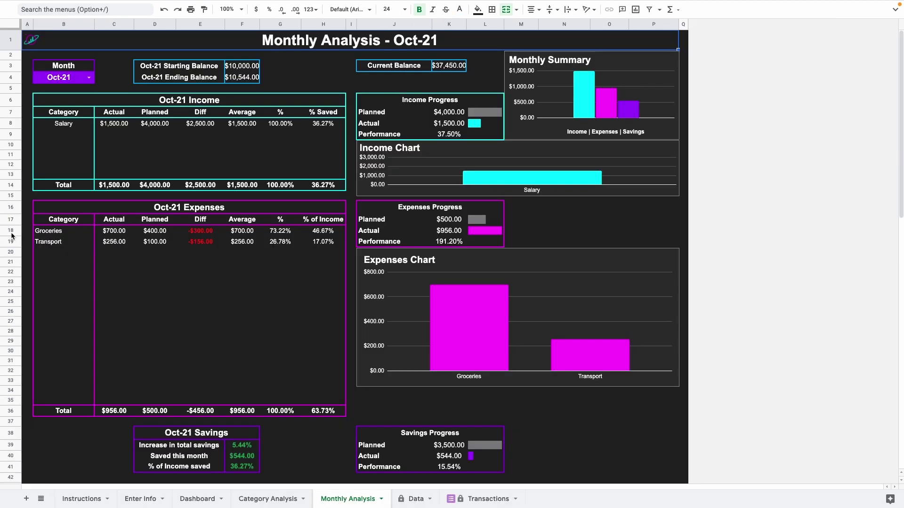
# Step: Check the Groceries spending on the budget tracker's Monthly Analysis, Category Analysis and Dashboard sheets
pyautogui.click(10, 231)
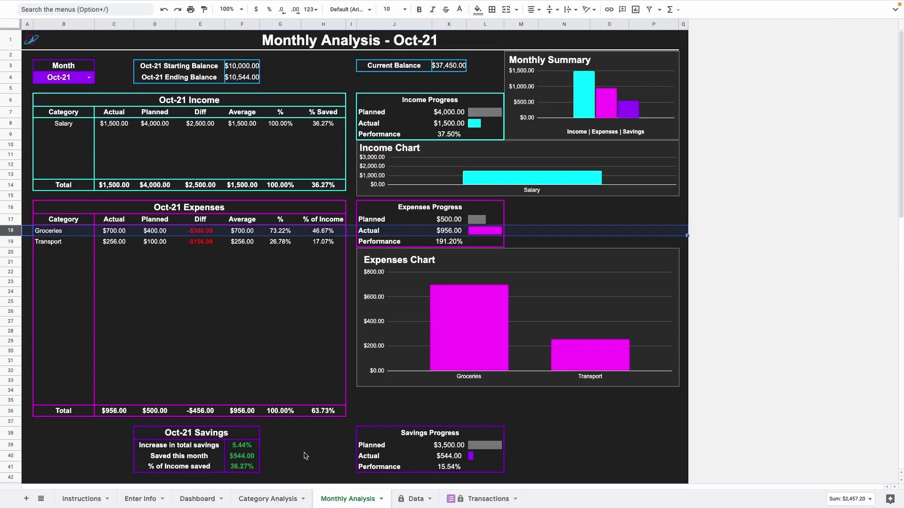
pyautogui.click(278, 498)
pyautogui.click(99, 243)
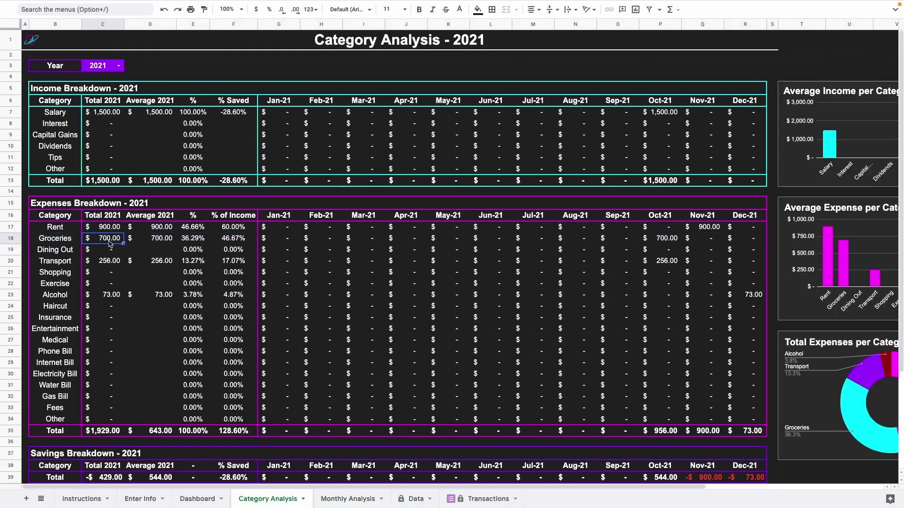
pyautogui.click(155, 240)
pyautogui.click(198, 499)
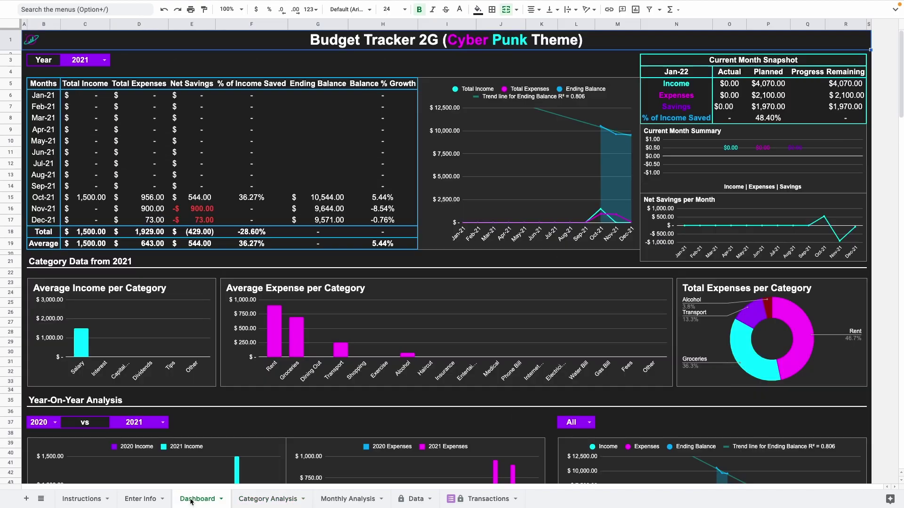
pyautogui.click(742, 354)
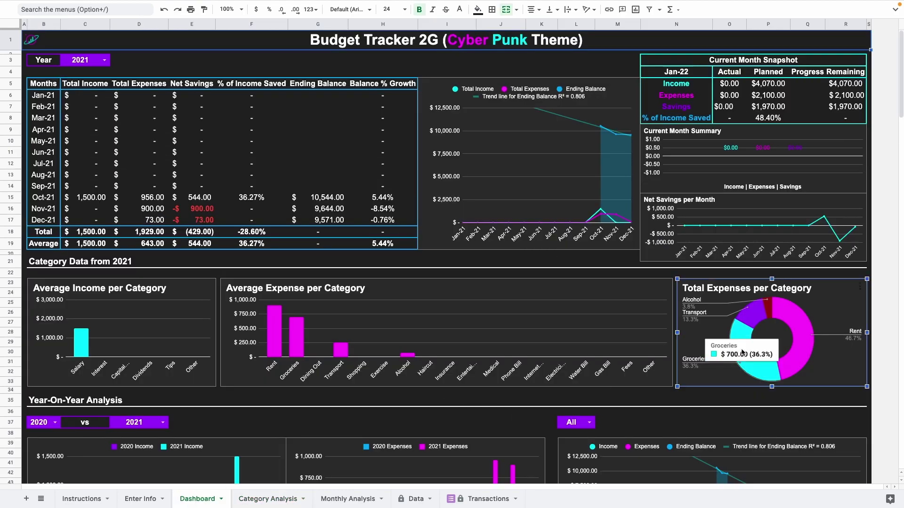
pyautogui.click(295, 338)
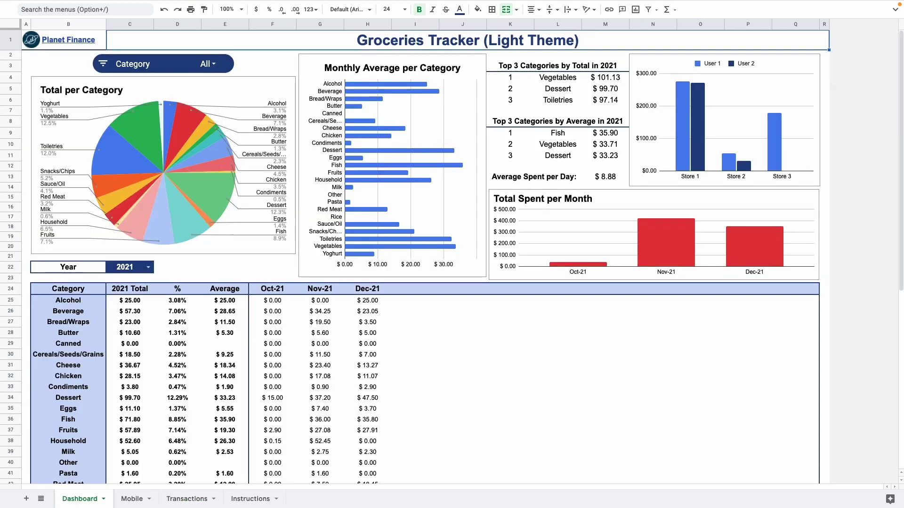
# Step: Review the December entries on the Groceries Tracker's Transactions sheet and the average, store and top-three category figures on its Dashboard
pyautogui.click(187, 499)
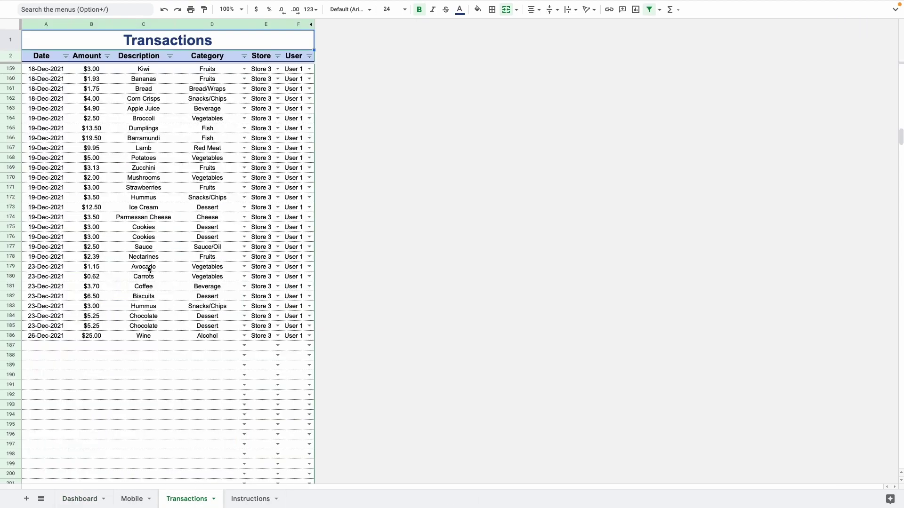
pyautogui.moveTo(64, 160); pyautogui.dragTo(288, 334)
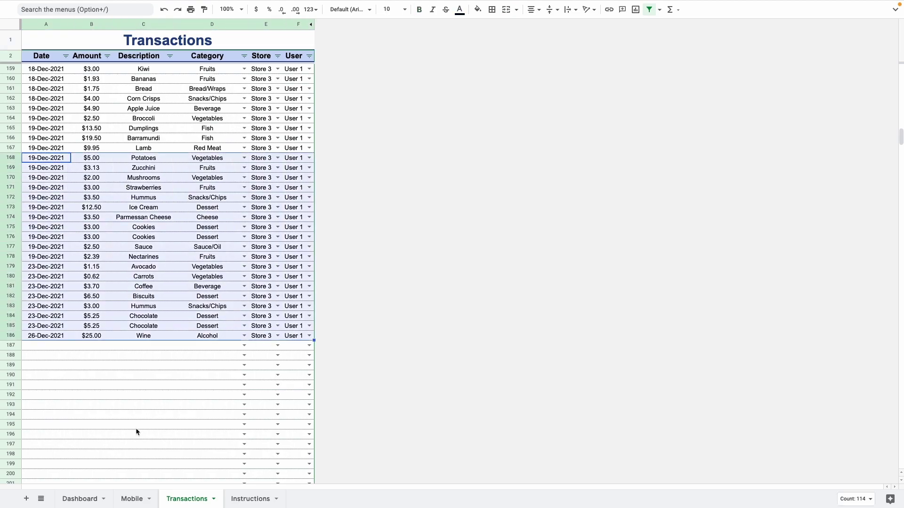
pyautogui.click(78, 499)
pyautogui.click(362, 180)
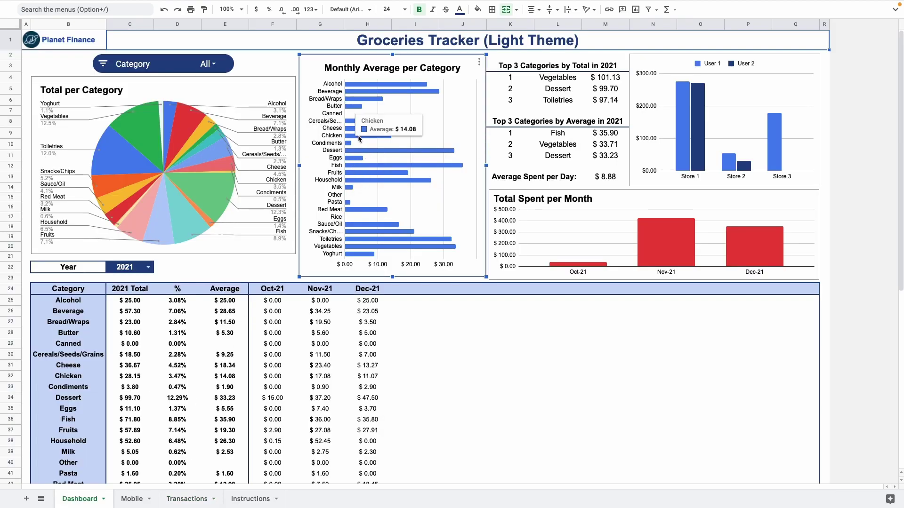
pyautogui.click(647, 132)
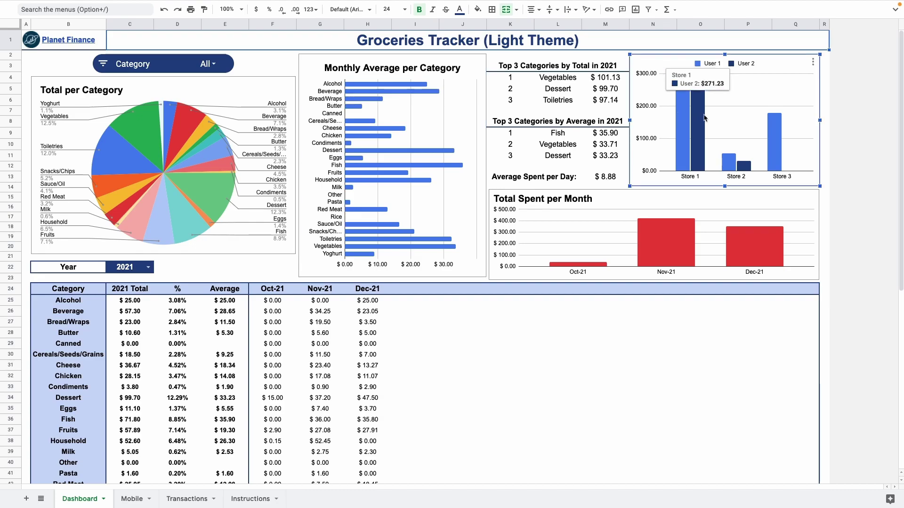
pyautogui.click(569, 91)
pyautogui.moveTo(569, 92); pyautogui.dragTo(610, 90)
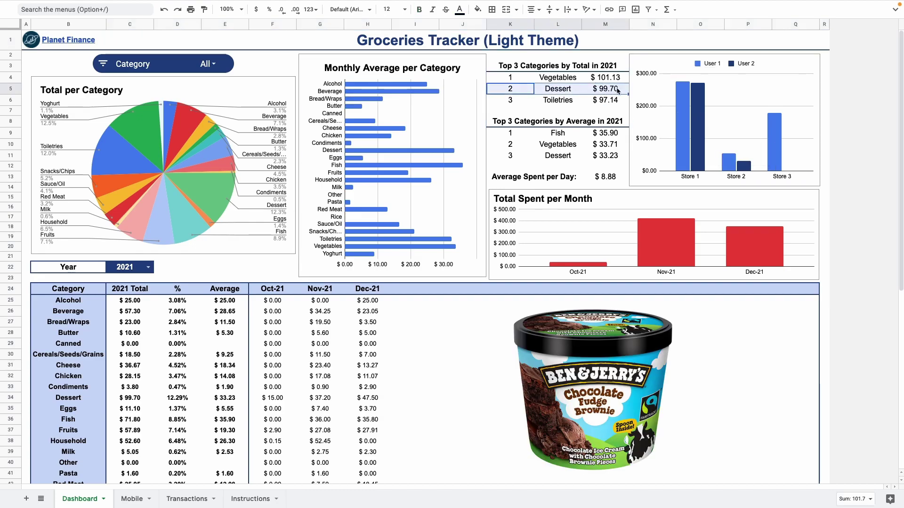
pyautogui.click(315, 45)
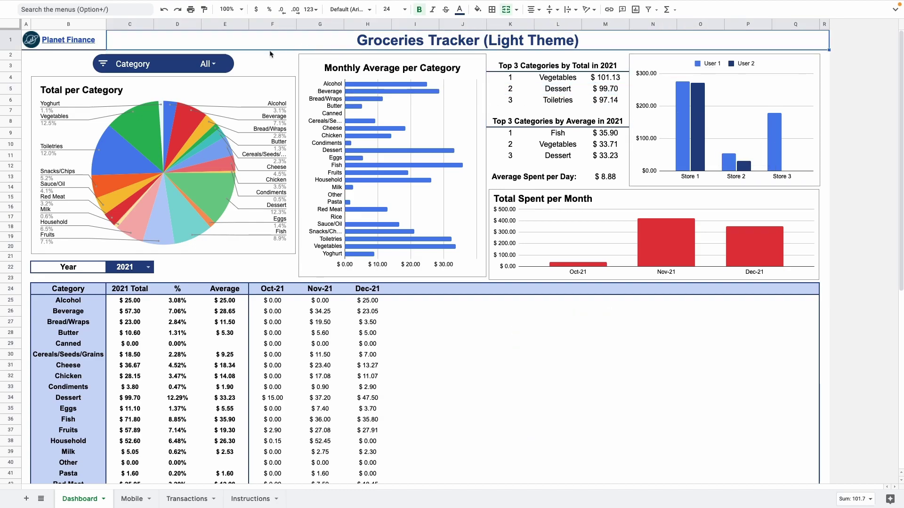
# Step: Filter the dashboard's categories to Chicken, Fish and Red Meat and inspect the filtered charts
pyautogui.click(208, 64)
pyautogui.click(142, 243)
pyautogui.scroll(-2, 141, 243)
pyautogui.click(150, 242)
pyautogui.scroll(-2, 173, 242)
pyautogui.click(164, 212)
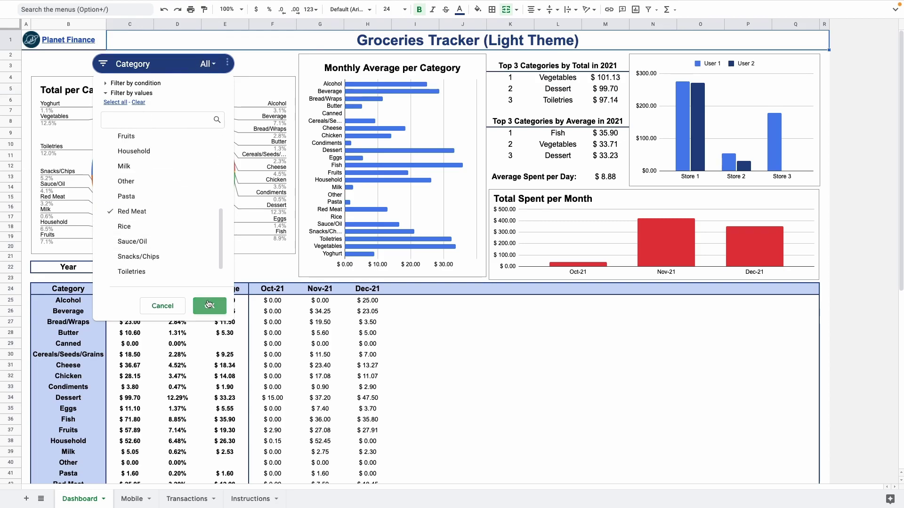
pyautogui.click(209, 305)
pyautogui.click(139, 139)
pyautogui.click(344, 113)
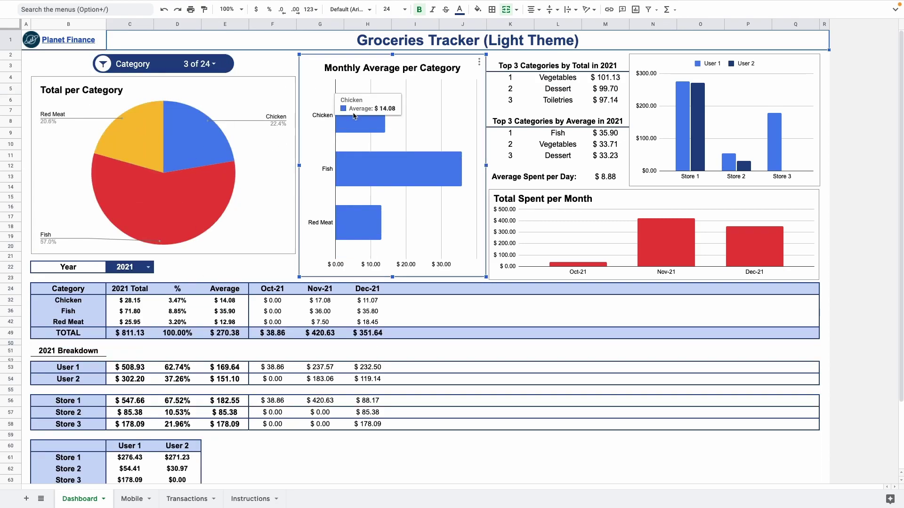
# Step: Examine the dashboard's category table of totals, percentages, averages and monthly amounts
pyautogui.scroll(-2, 238, 241)
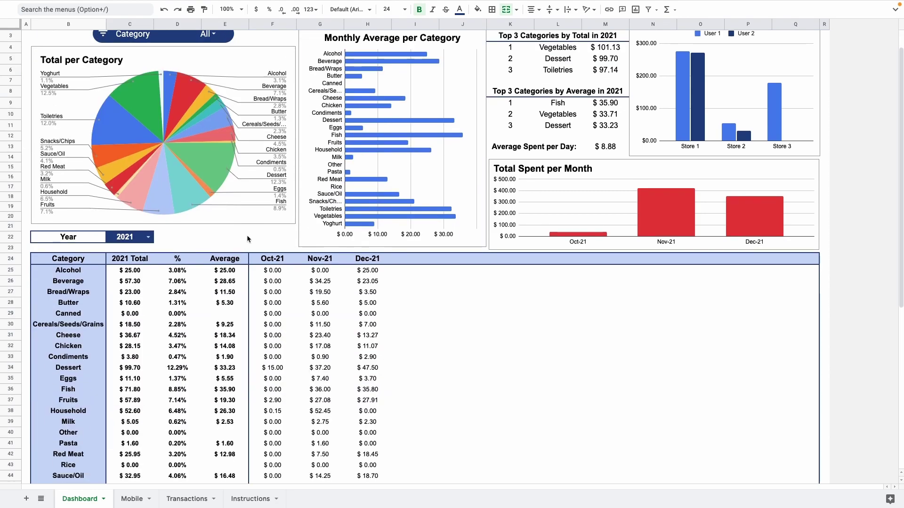
pyautogui.scroll(-4, 246, 238)
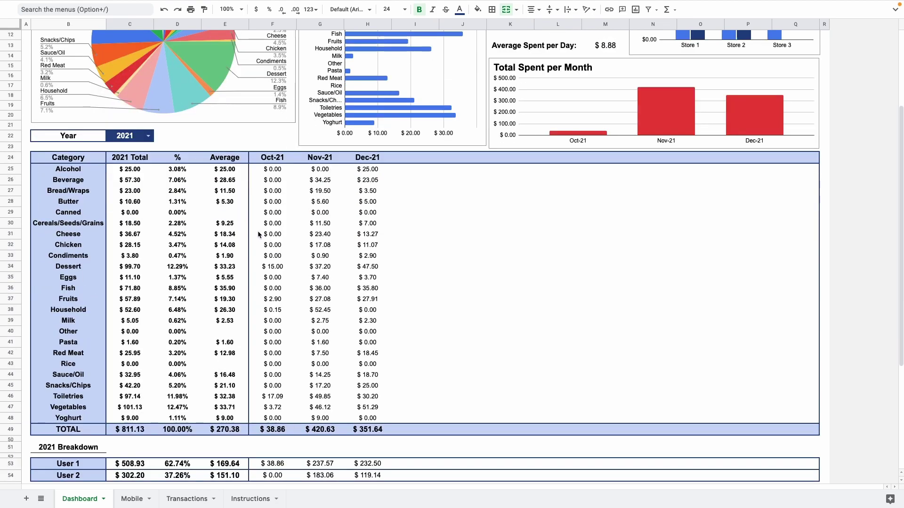
pyautogui.scroll(-1, 229, 218)
pyautogui.moveTo(68, 116); pyautogui.dragTo(785, 390)
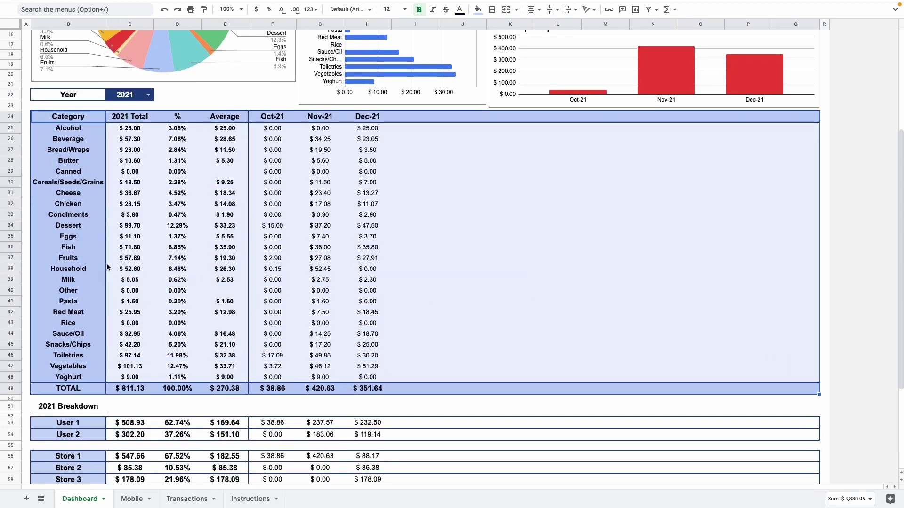
pyautogui.click(131, 117)
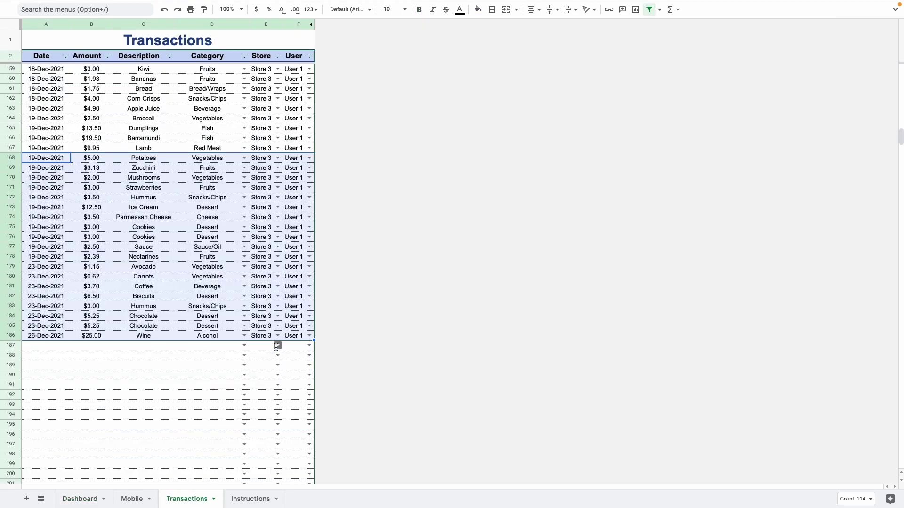
# Step: Check the store and user choices for a new entry in Transactions and review the breakdown tables on the Dashboard
pyautogui.click(277, 347)
pyautogui.click(309, 347)
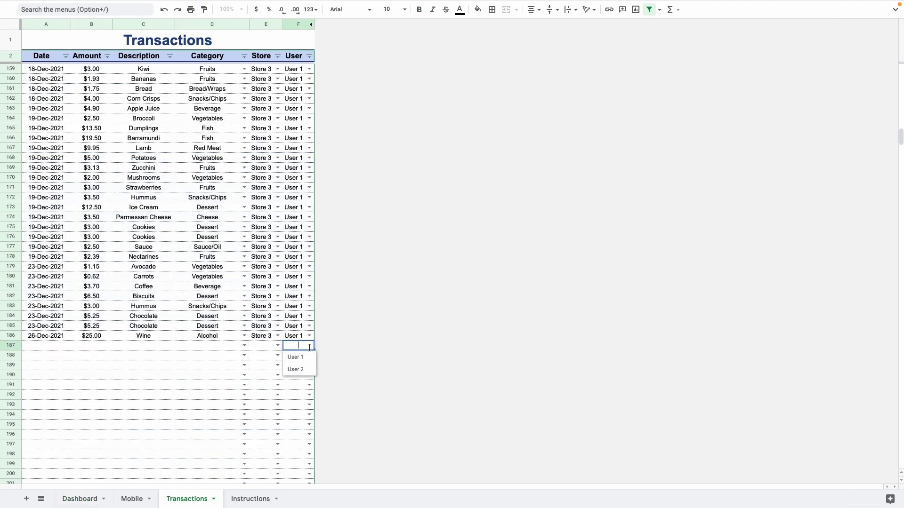
pyautogui.click(81, 499)
pyautogui.moveTo(10, 276); pyautogui.dragTo(6, 323)
pyautogui.moveTo(63, 358); pyautogui.dragTo(176, 390)
pyautogui.scroll(10, 289, 359)
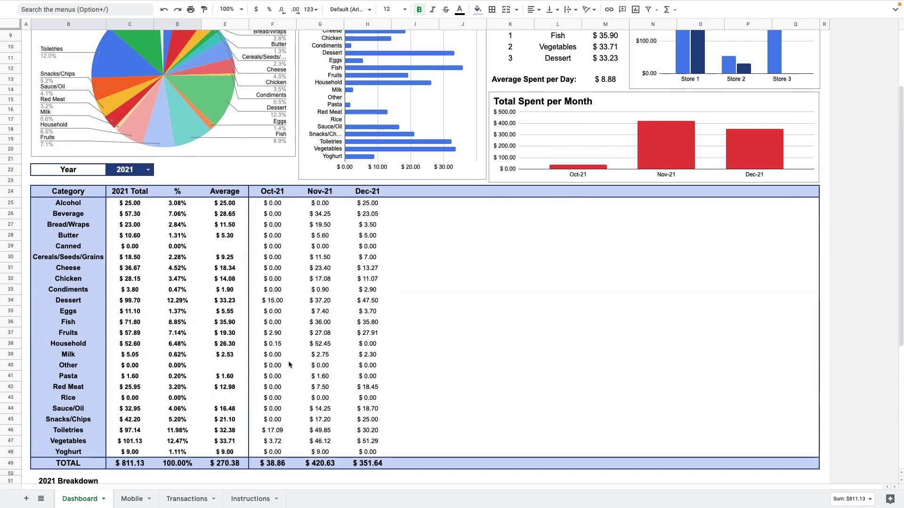
pyautogui.click(301, 43)
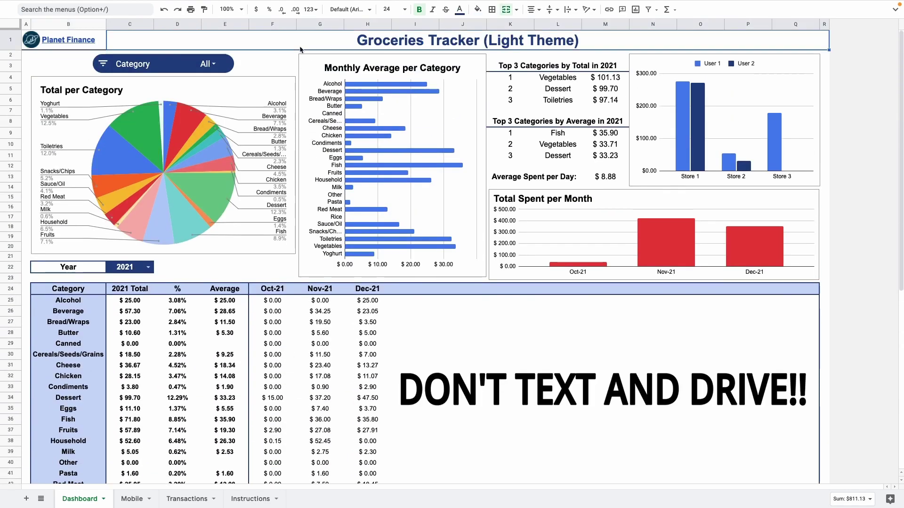
# Step: Look through the charts, category table and user and store breakdowns on the Mobile sheet
pyautogui.click(136, 497)
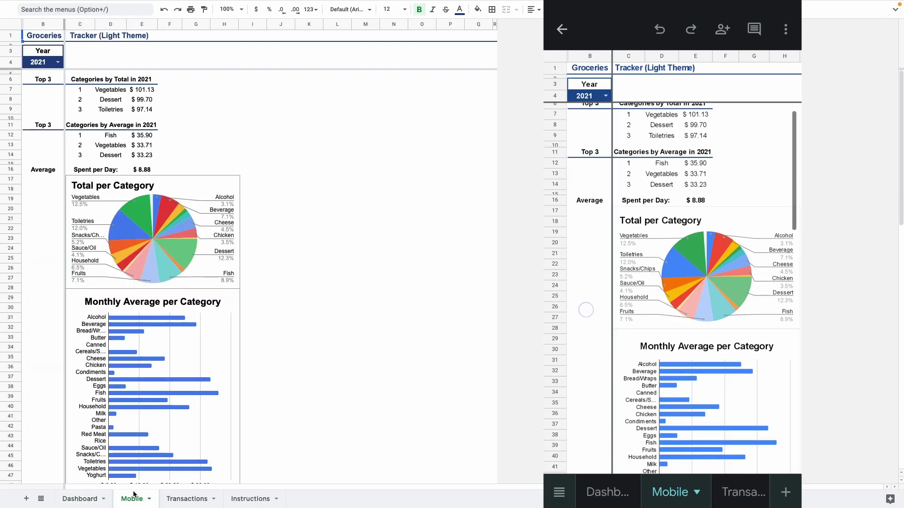
pyautogui.scroll(-15, 288, 257)
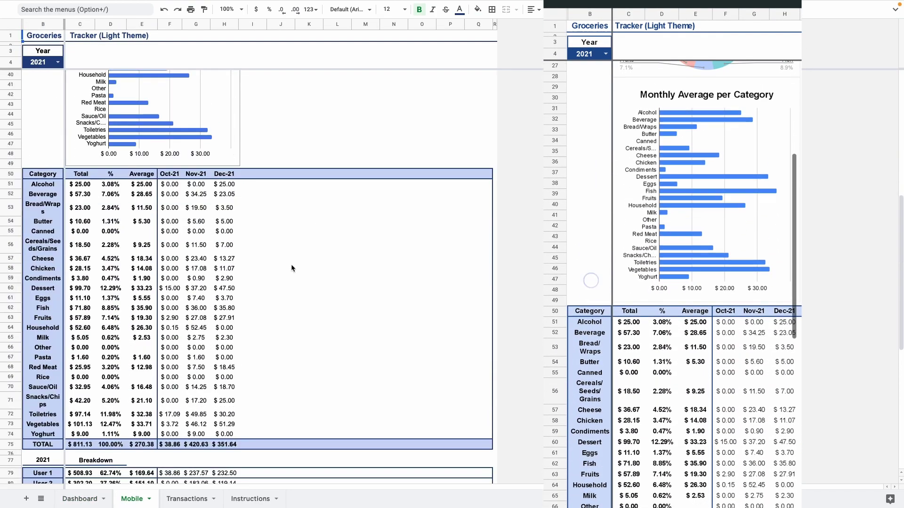
pyautogui.scroll(-4, 274, 253)
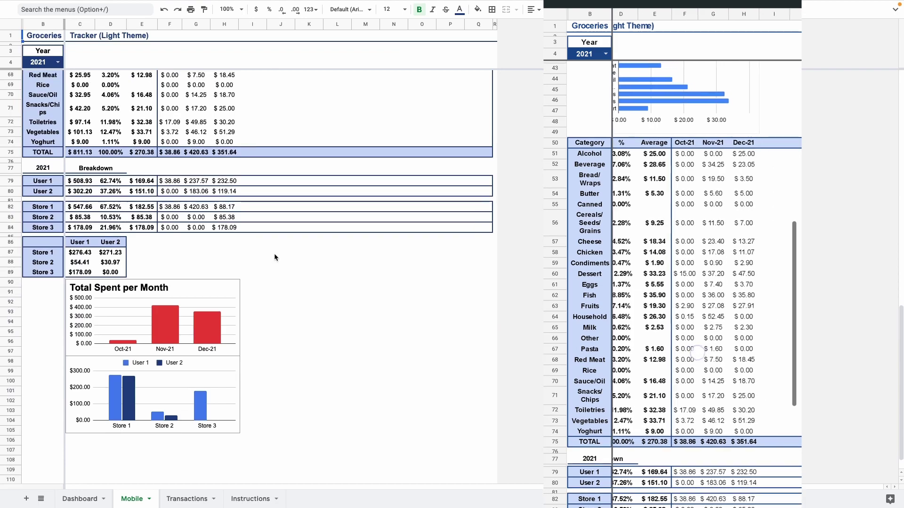
pyautogui.scroll(6, 274, 253)
pyautogui.scroll(10, 275, 250)
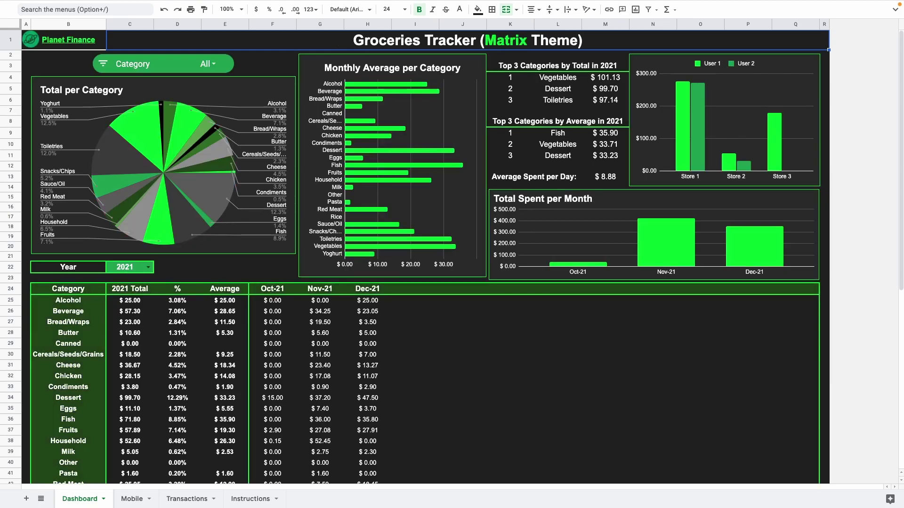
# Step: Inspect the Total per Category and Monthly Average per Category charts in the Matrix Theme tracker
pyautogui.click(143, 118)
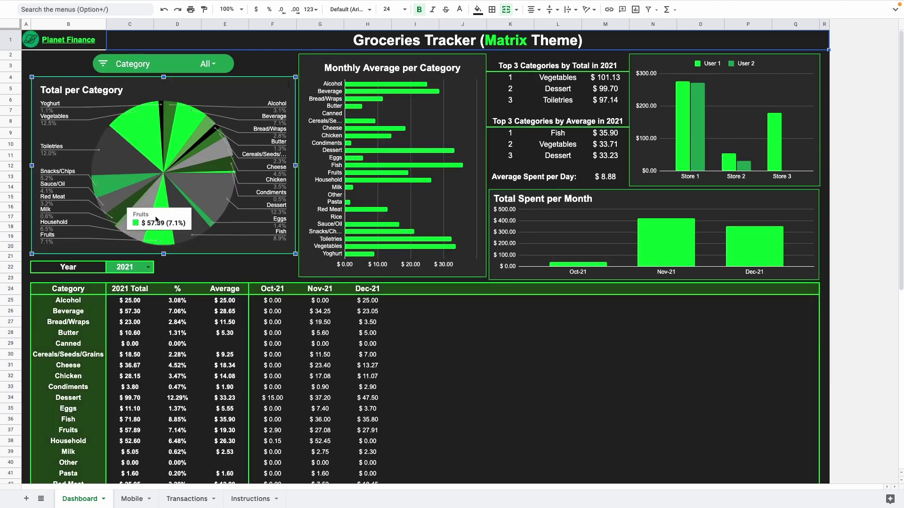
pyautogui.click(363, 88)
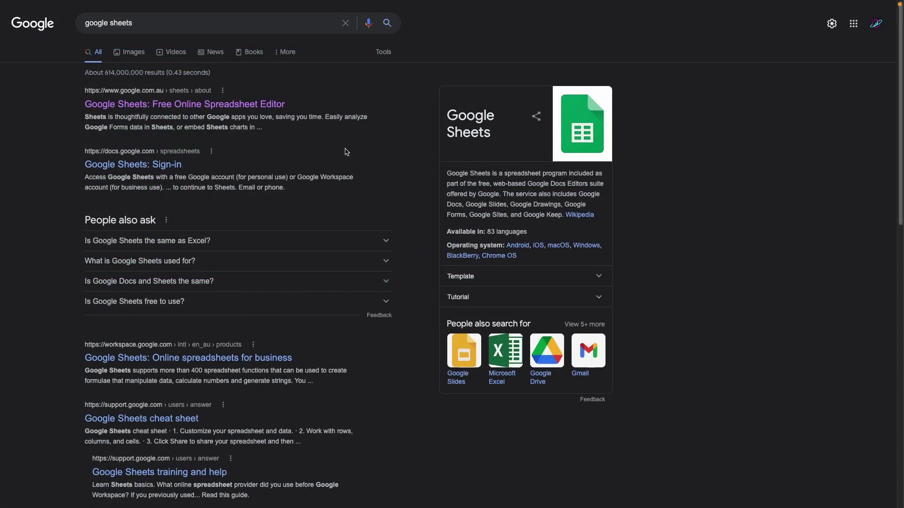
# Step: Open Google Sheets from the search results and create a blank spreadsheet
pyautogui.click(259, 109)
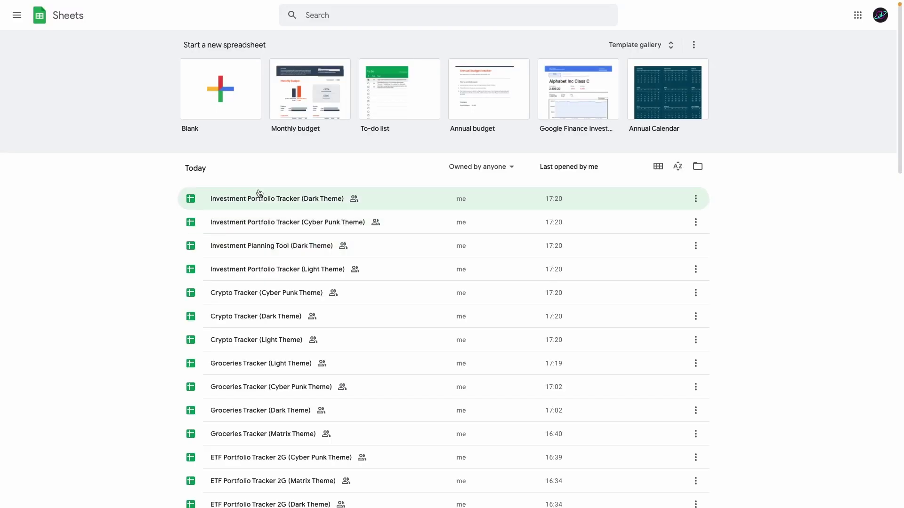
pyautogui.click(232, 106)
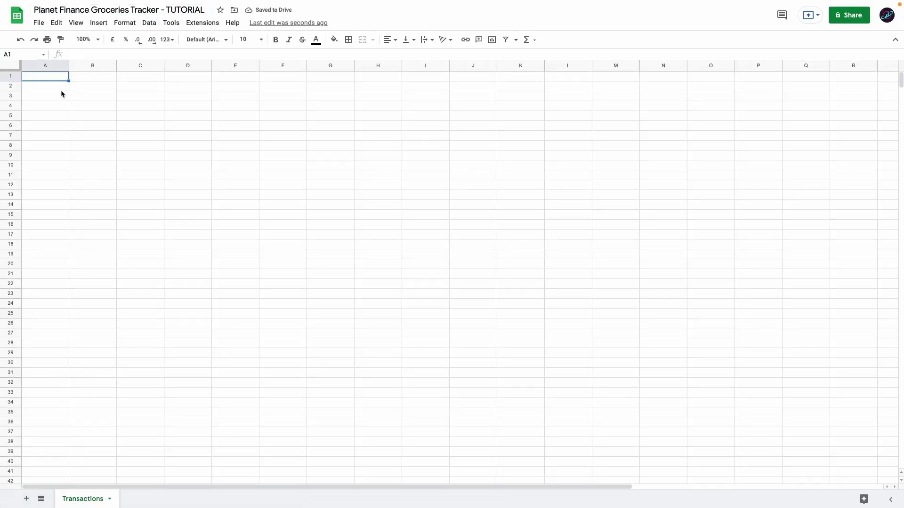
# Step: Enter the title Transactions in A1 and the row 2 headings Date, Amount, Description, Cetrgory, Store, User, Month, Year and All
pyautogui.write('Transactions')
pyautogui.press('Return')
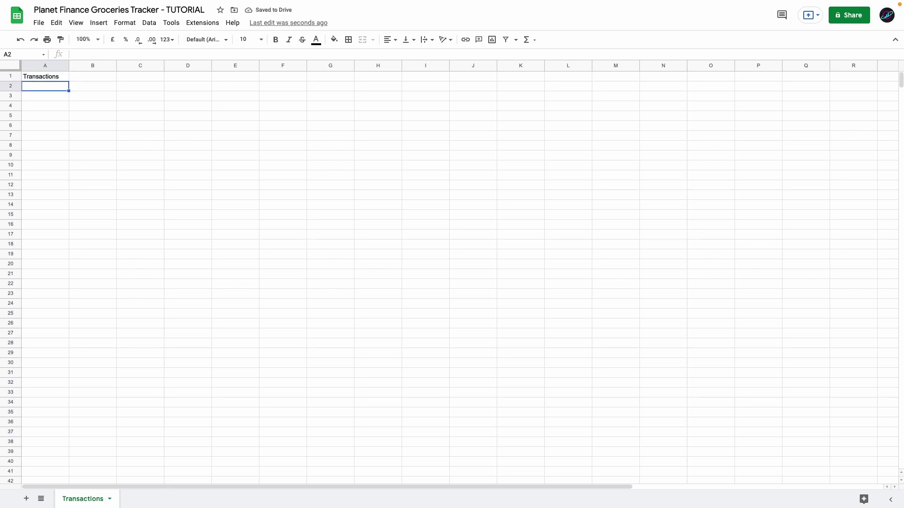
pyautogui.write('Date')
pyautogui.press('Tab')
pyautogui.write('Amount')
pyautogui.press('Tab')
pyautogui.write('Description')
pyautogui.press('Tab')
pyautogui.write('Cetrgory')
pyautogui.press('Tab')
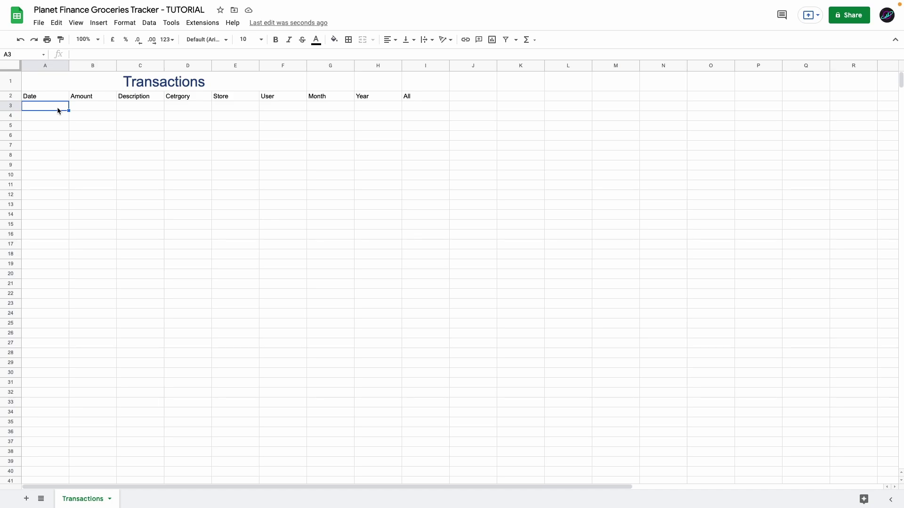
# Step: Apply data validation with the Date criterion to the Date column cells A3:A1000
pyautogui.hotkey('ctrl', 'shift', 'Down')
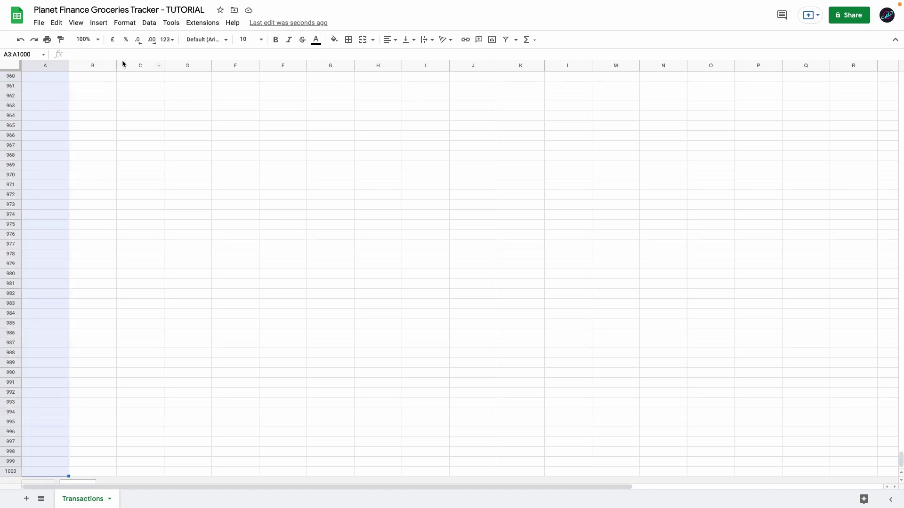
pyautogui.click(144, 24)
pyautogui.click(173, 198)
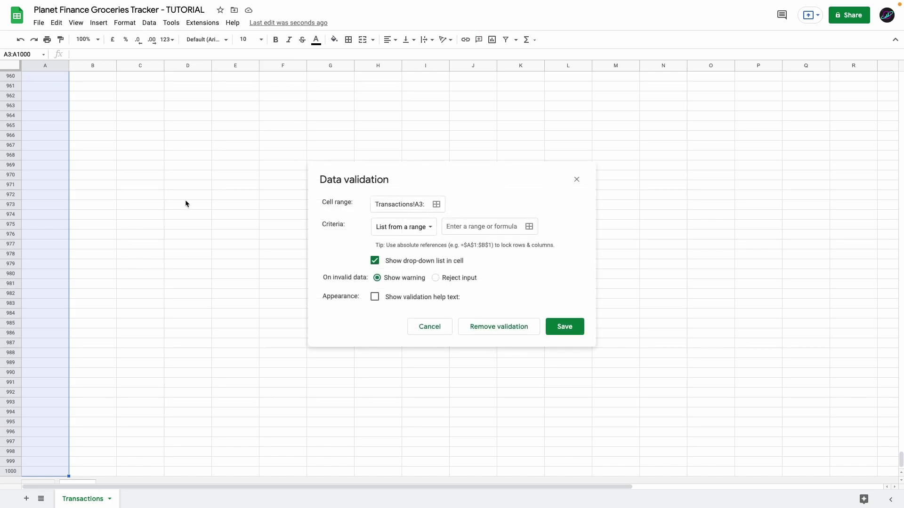
pyautogui.click(404, 227)
pyautogui.click(406, 286)
pyautogui.press('Return')
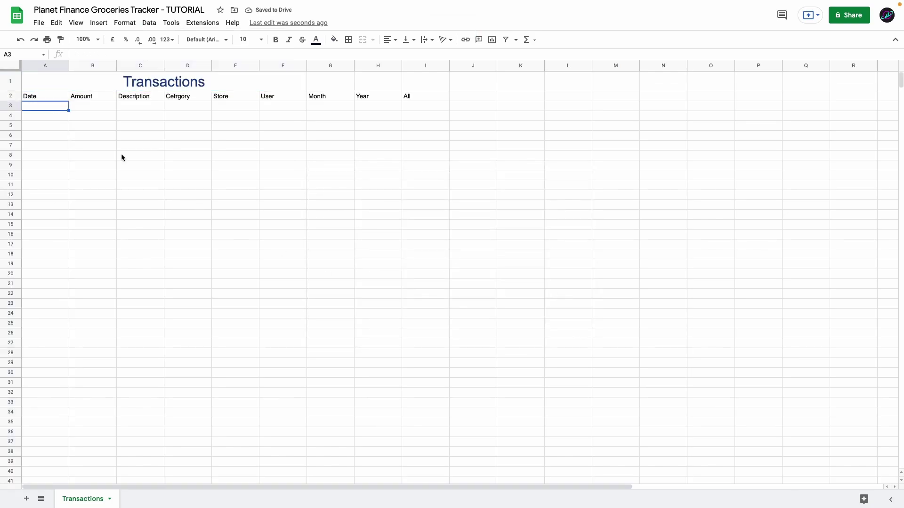
# Step: Enter the dates 2022-01-07 in A3 and 2022-01-14 in A4, and select both cells
pyautogui.doubleClick(46, 106)
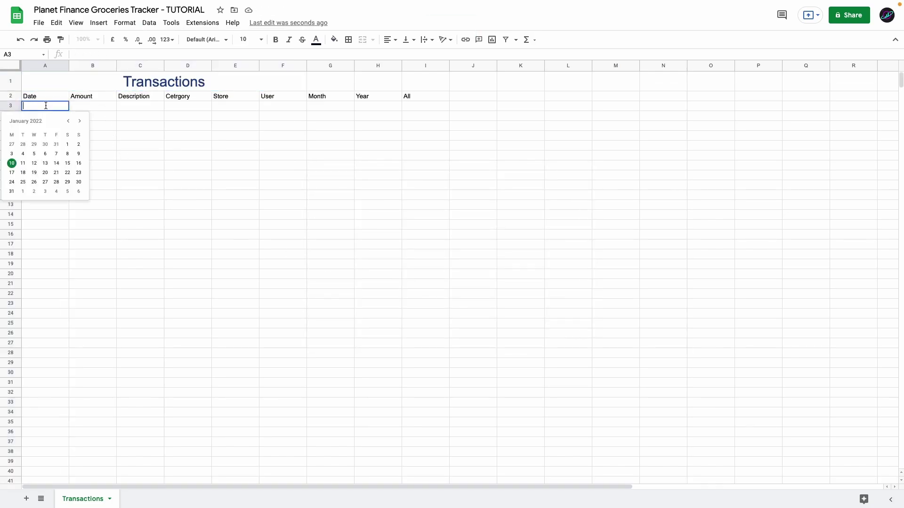
pyautogui.click(56, 154)
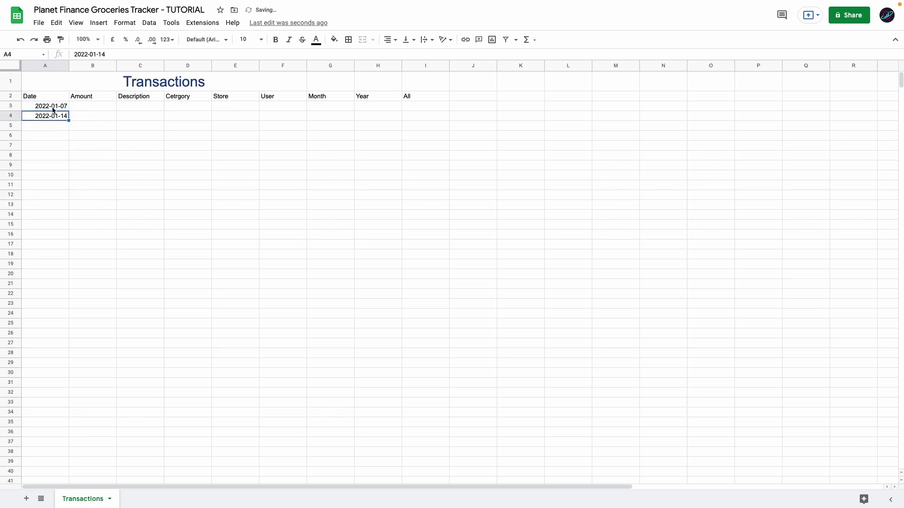
pyautogui.click(53, 108)
pyautogui.moveTo(52, 108); pyautogui.dragTo(52, 117)
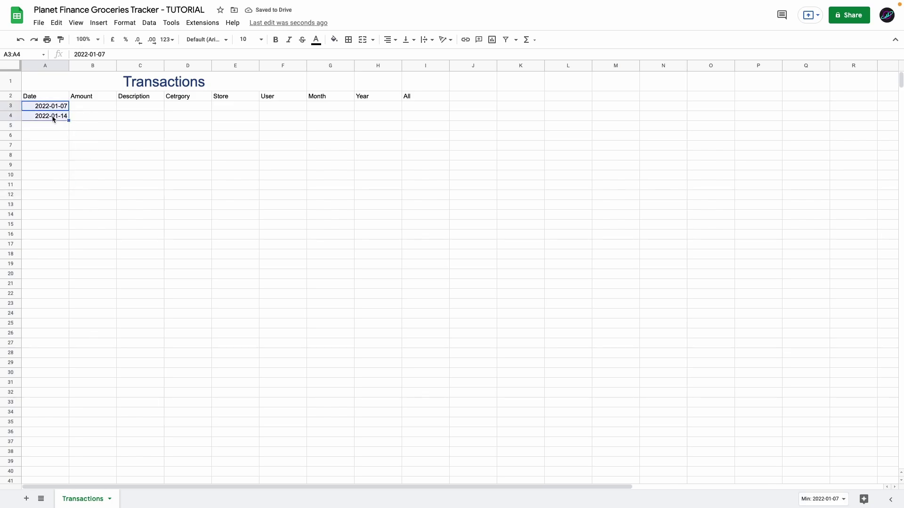
# Step: Format the Date column cells A3:A1000 with the 26-Sep-2008 date style
pyautogui.click(54, 107)
pyautogui.hotkey('shift', 'Down')
pyautogui.hotkey('ctrl', 'shift', 'Down')
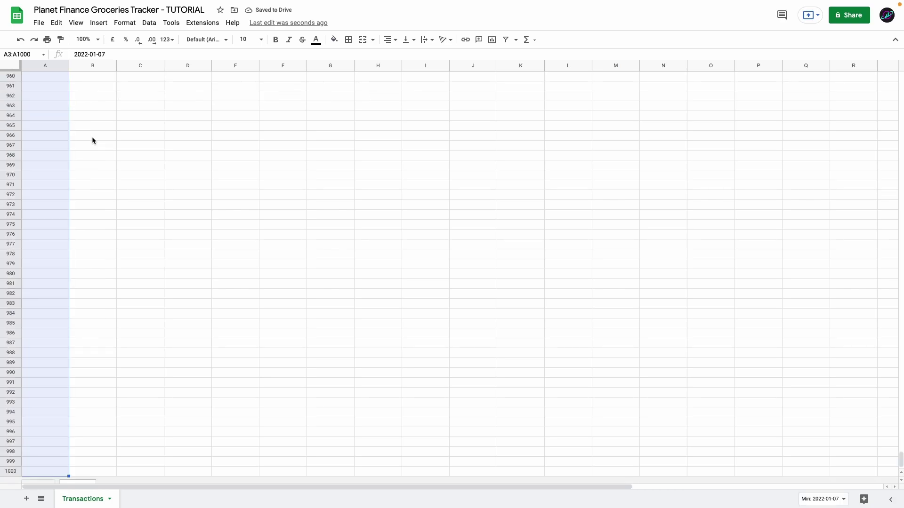
pyautogui.click(168, 39)
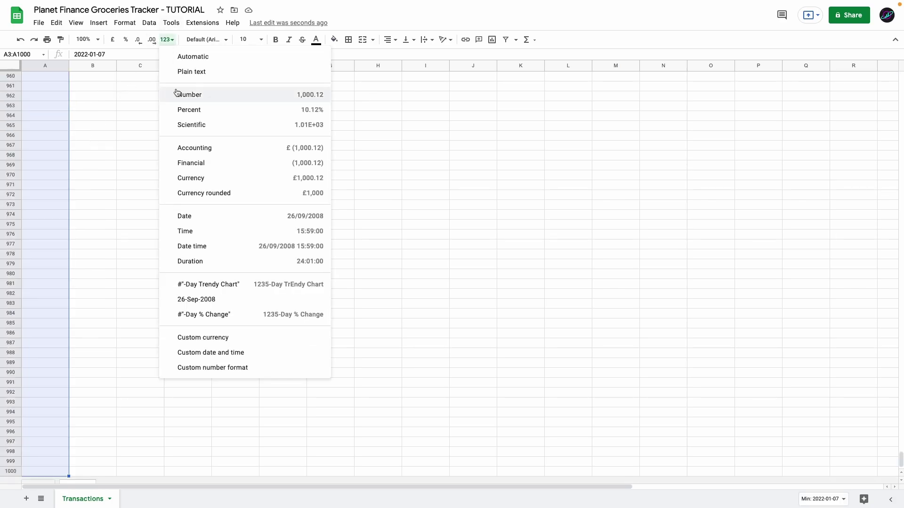
pyautogui.click(217, 301)
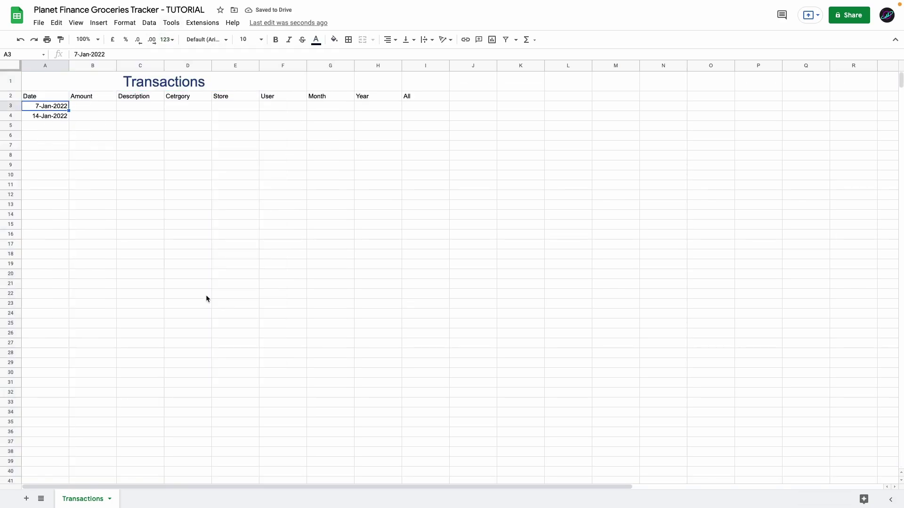
# Step: Clear the two sample dates in A3:A4 and apply the dollar currency format to the Amount cells B3:B1000
pyautogui.moveTo(43, 108)
pyautogui.mouseDown()
pyautogui.moveTo(41, 152)
pyautogui.moveTo(49, 118)
pyautogui.mouseUp()
pyautogui.press('Right')
pyautogui.press('super+shift+Down')
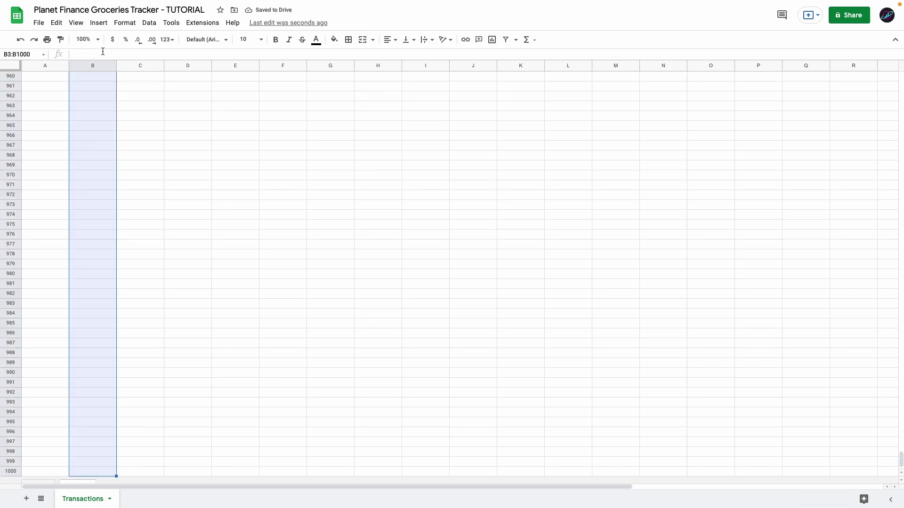
pyautogui.click(112, 40)
# Step: Test the Amount column's currency format by entering 50 in B3 and clearing it
pyautogui.press('super+Up')
pyautogui.press('Down')
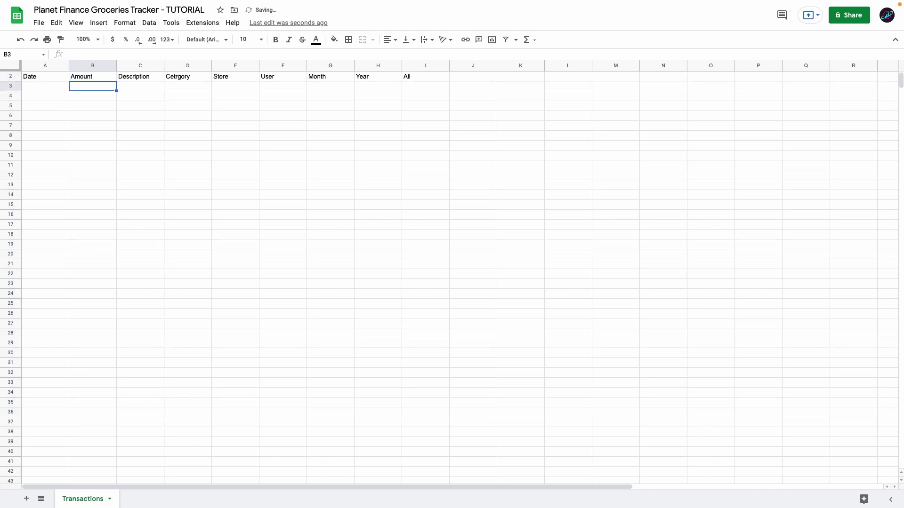
pyautogui.write('50')
pyautogui.press('Return')
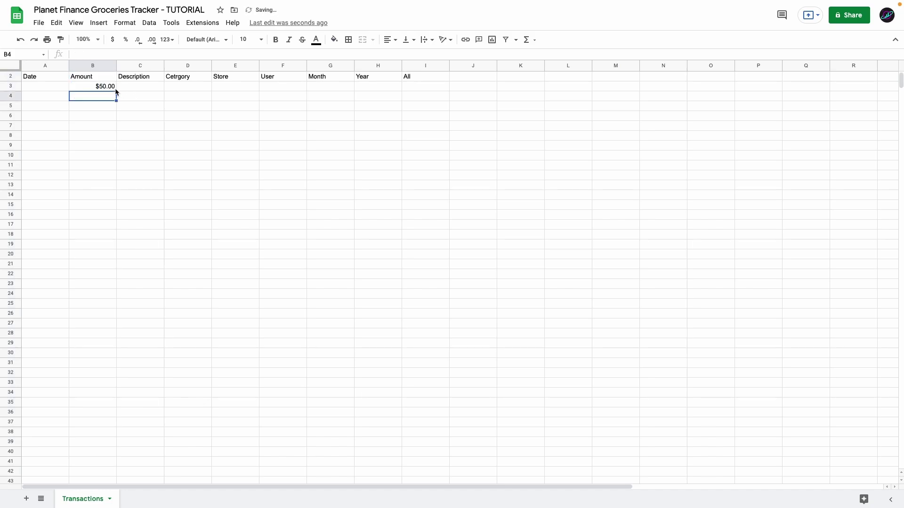
pyautogui.press('Up')
pyautogui.press('BackSpace')
pyautogui.press('Up')
# Step: Apply List of items data validation to the Cetrgory cells D3:D1000, with grocery categories running alphabetically from Alcohol to Yoghurt
pyautogui.click(150, 108)
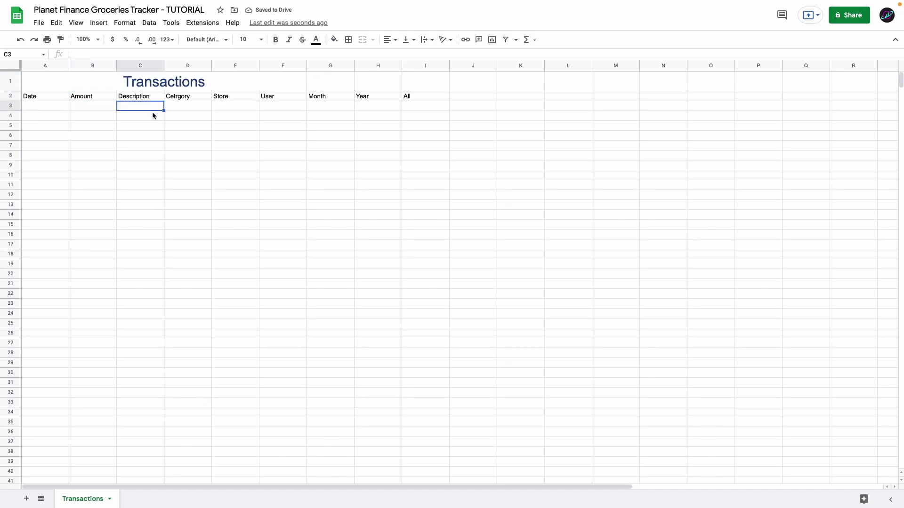
pyautogui.click(191, 110)
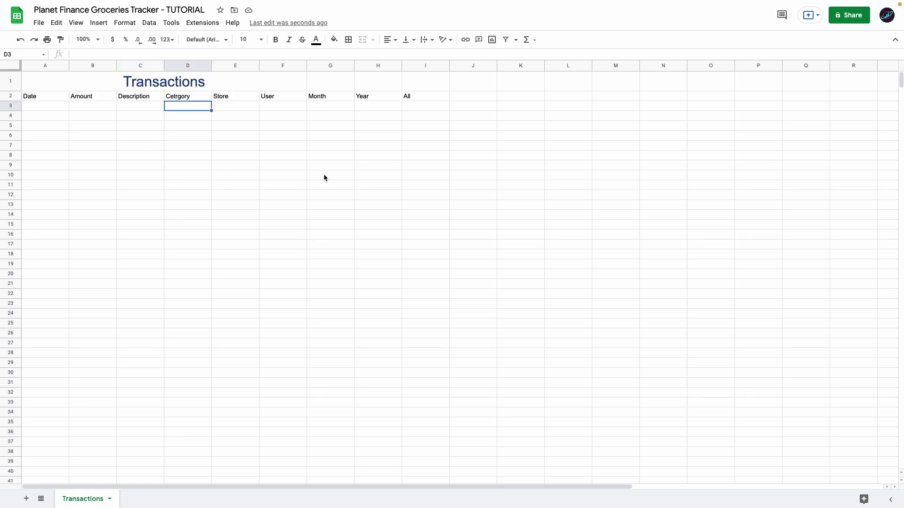
pyautogui.hotkey('ctrl', 'shift', 'Down')
pyautogui.click(149, 22)
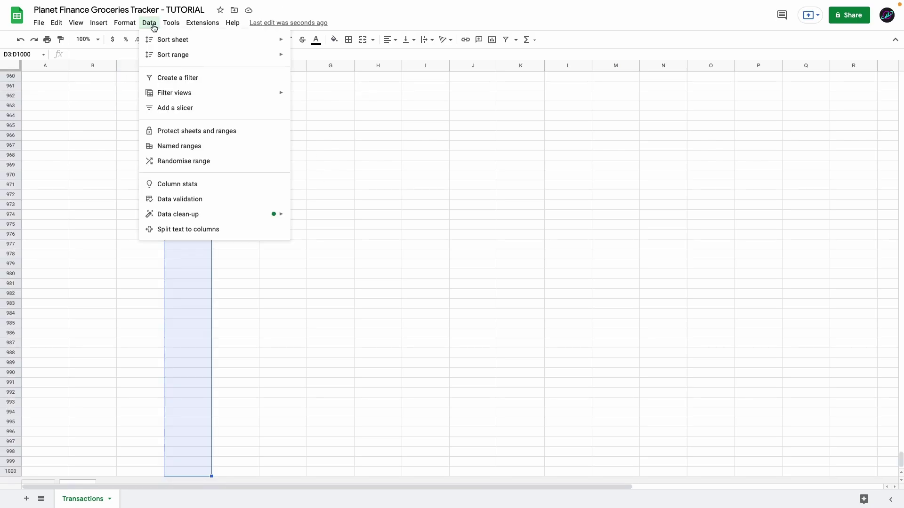
pyautogui.click(188, 199)
pyautogui.click(400, 226)
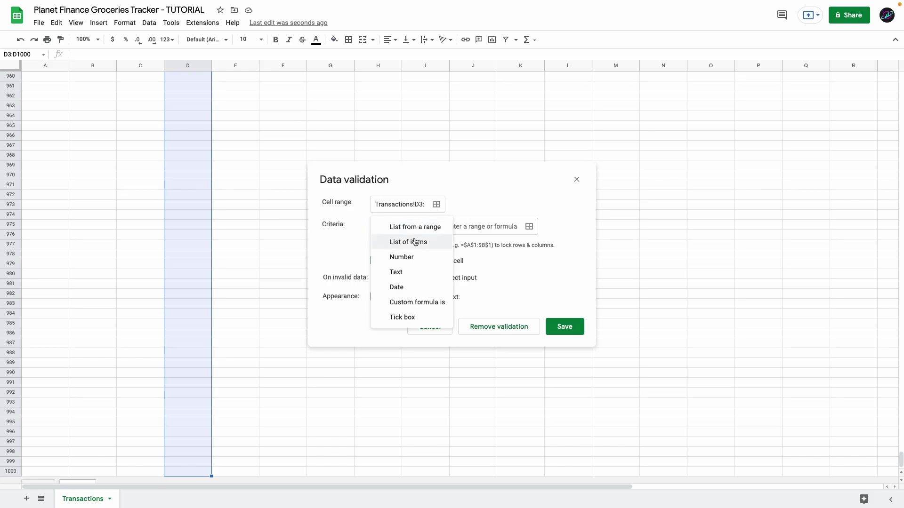
pyautogui.click(443, 240)
pyautogui.click(463, 231)
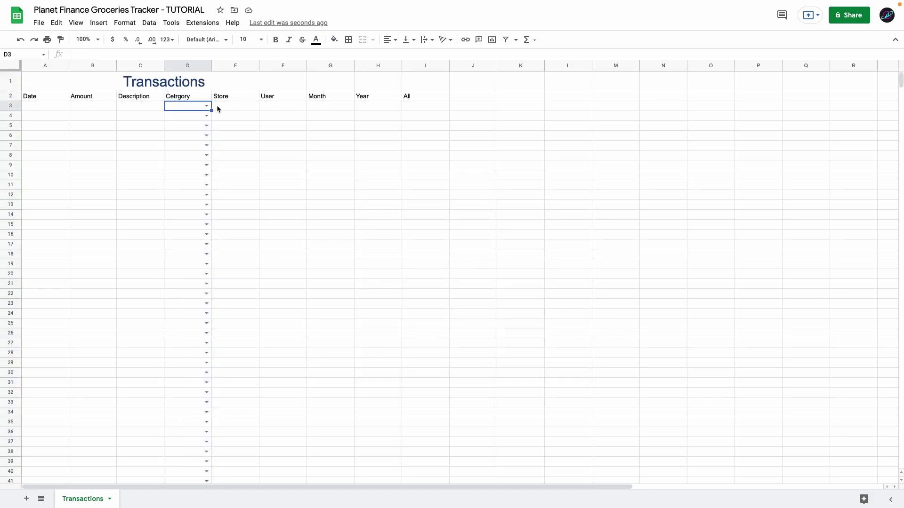
# Step: Test the category drop-down in D3 by choosing Cheese and Dessert, and clear the cell
pyautogui.click(208, 108)
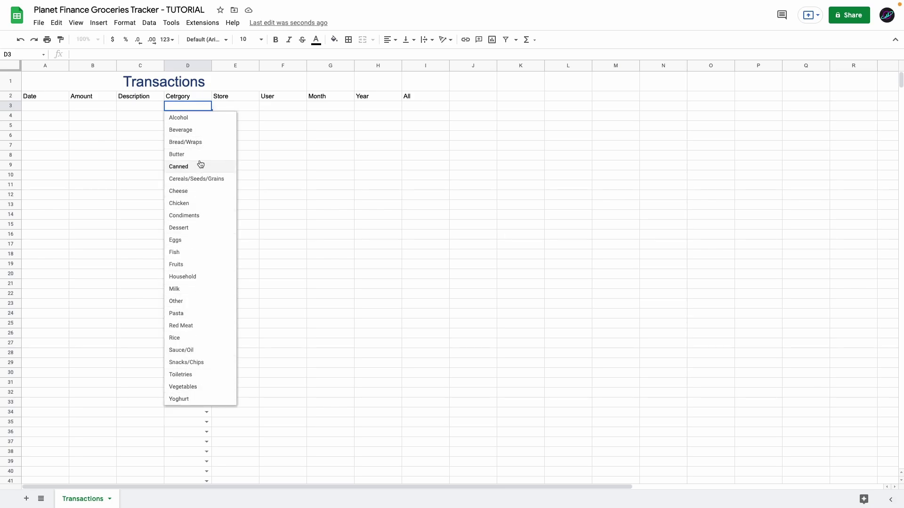
pyautogui.click(183, 191)
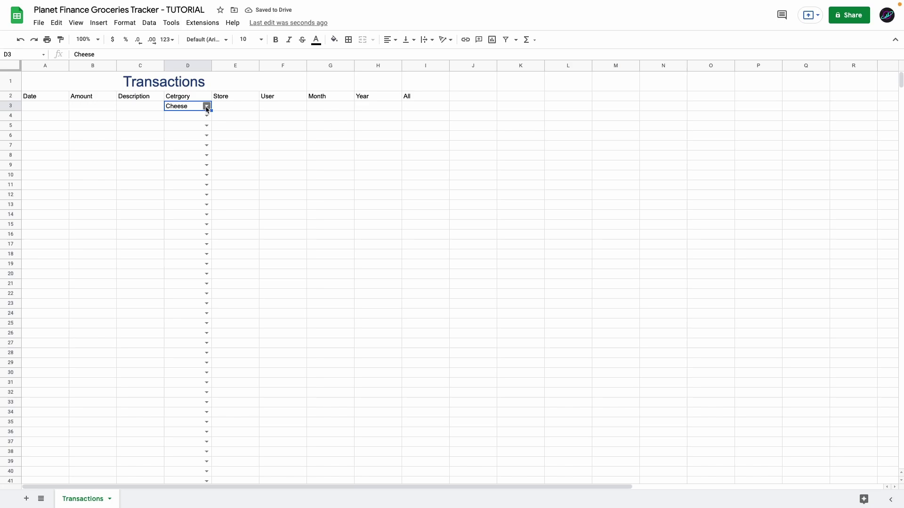
pyautogui.click(206, 106)
pyautogui.click(183, 230)
pyautogui.press('Delete')
# Step: Apply List of items data validation to the Store cells E3:E1000 with the items Store 1, Store 2 and Store 3
pyautogui.press('Right')
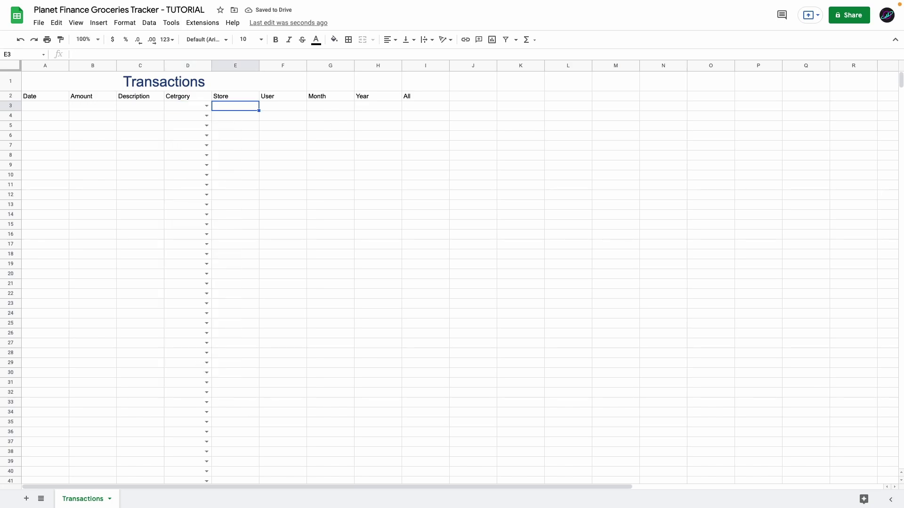
pyautogui.hotkey('ctrl', 'shift', 'Down')
pyautogui.click(149, 23)
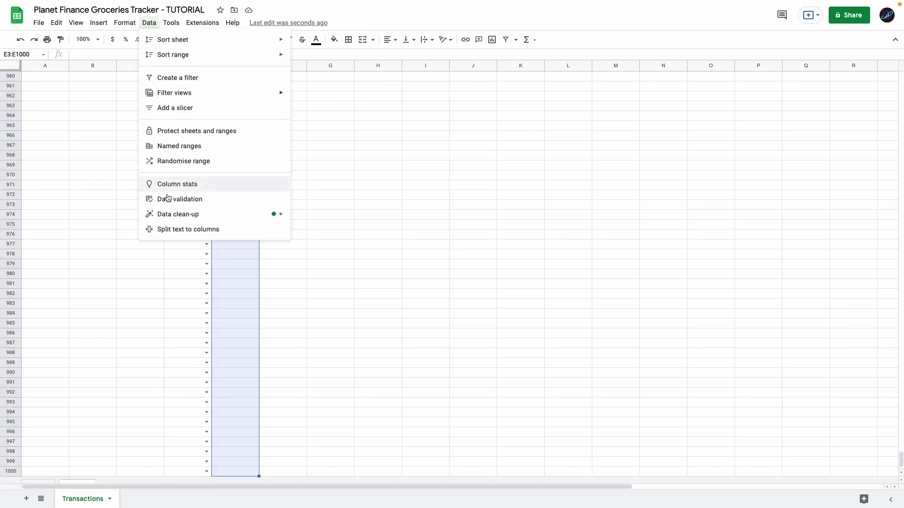
pyautogui.click(177, 199)
pyautogui.click(404, 227)
pyautogui.click(400, 243)
pyautogui.click(459, 223)
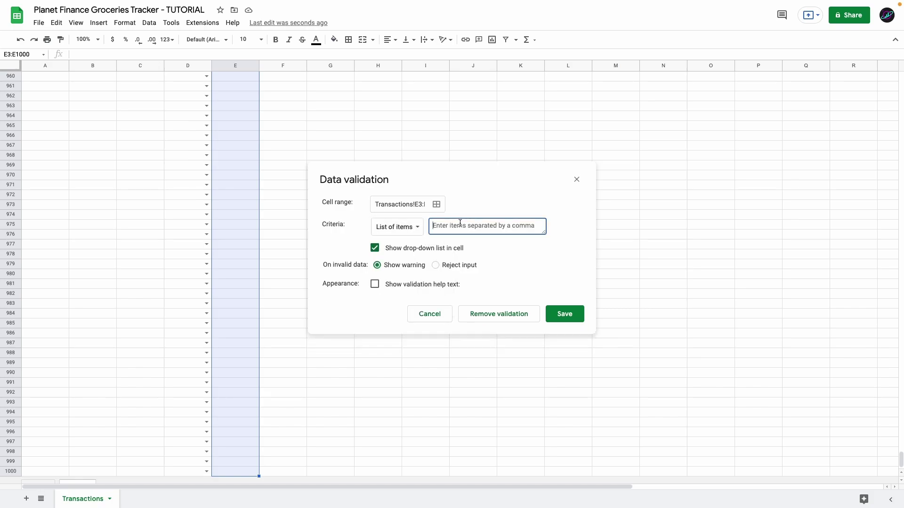
pyautogui.write('S')
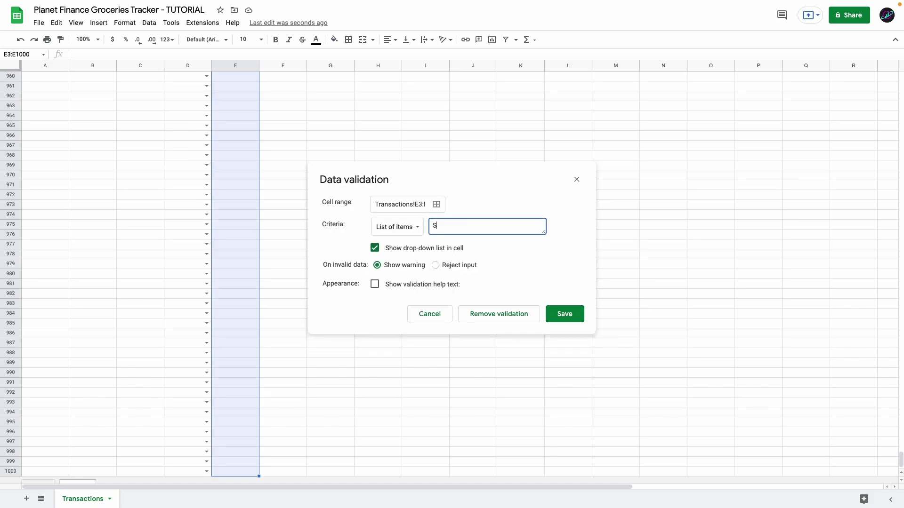
pyautogui.write('tore 1,Store 2,Stor')
pyautogui.write('e')
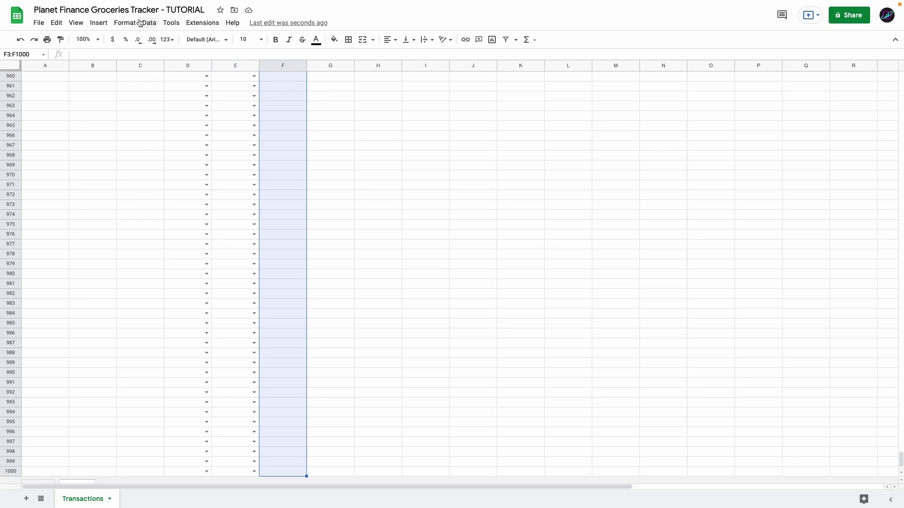
# Step: Apply List of items data validation to the User cells F3:F1000 with the items User 1 and User 2
pyautogui.click(142, 23)
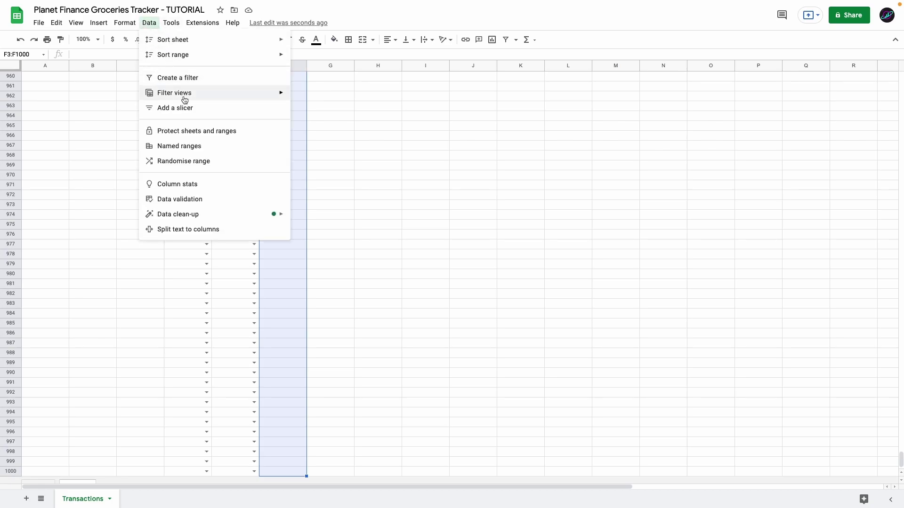
pyautogui.click(177, 198)
pyautogui.click(431, 233)
pyautogui.click(409, 241)
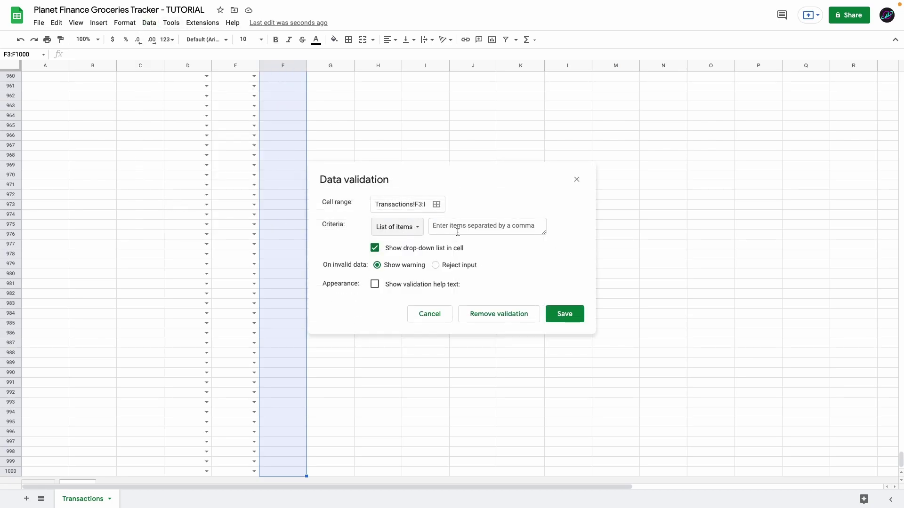
pyautogui.click(468, 228)
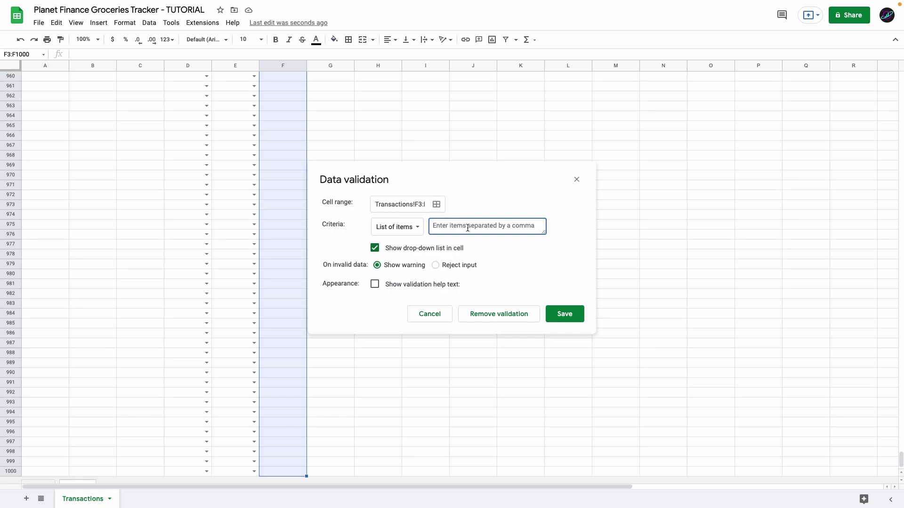
pyautogui.write('Use')
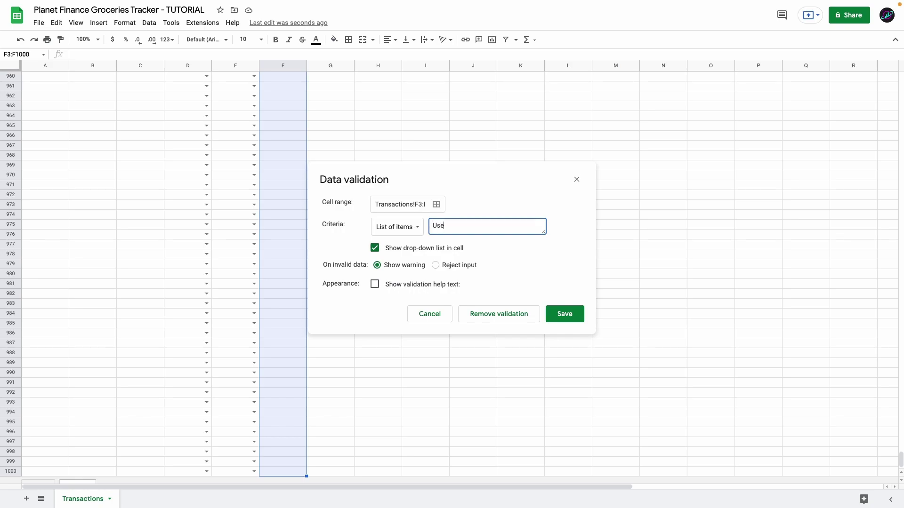
pyautogui.write('r 1,Us')
pyautogui.write('e')
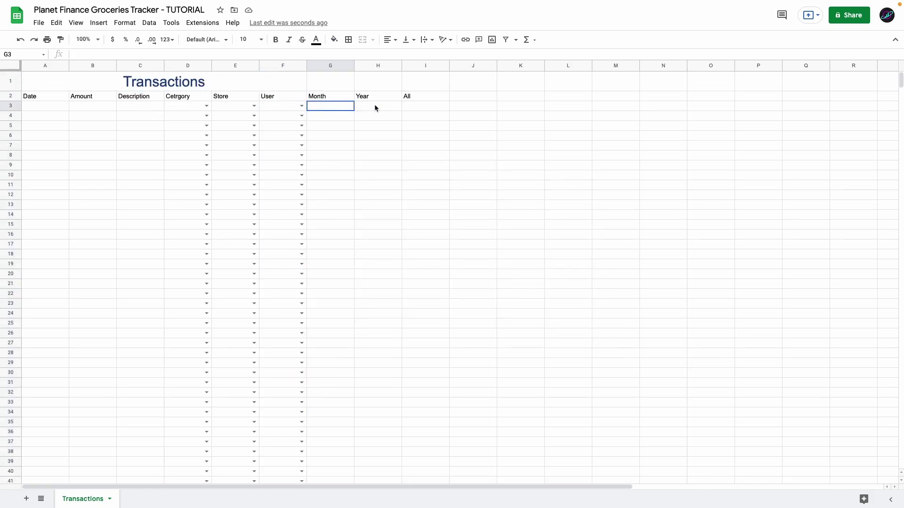
# Step: Fill the Date, Amount, Description, Cetrgory, Store and User columns with the sample transactions in A3:F186
pyautogui.moveTo(375, 108); pyautogui.dragTo(413, 105)
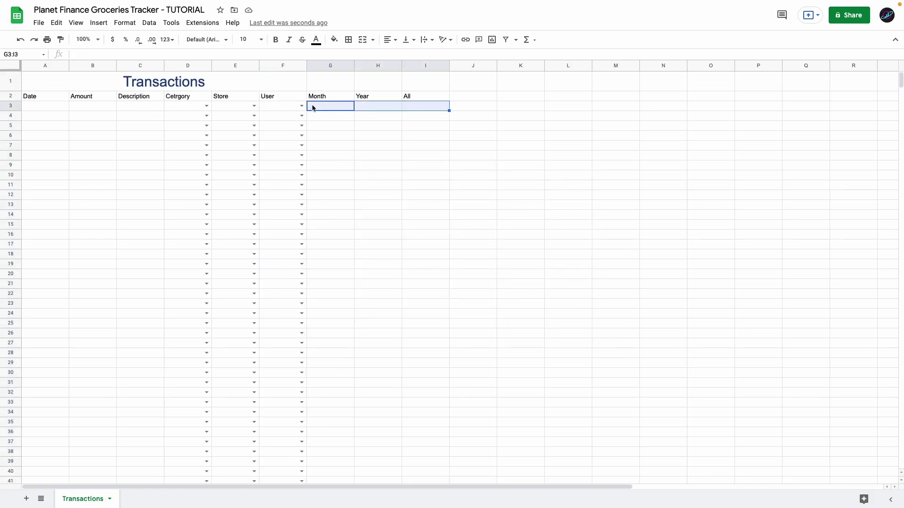
pyautogui.click(328, 108)
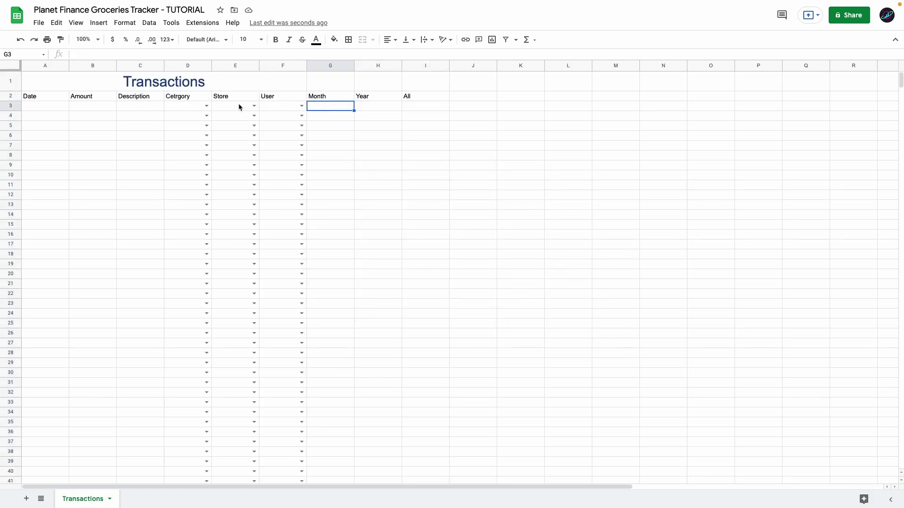
pyautogui.moveTo(52, 107); pyautogui.dragTo(283, 303)
# Step: Paste the Month formula =IF(ISBLANK(A3),"",TEXT(A3,"MMM-YY")) into G3 and review its ISBLANK and TEXT parts
pyautogui.click(343, 111)
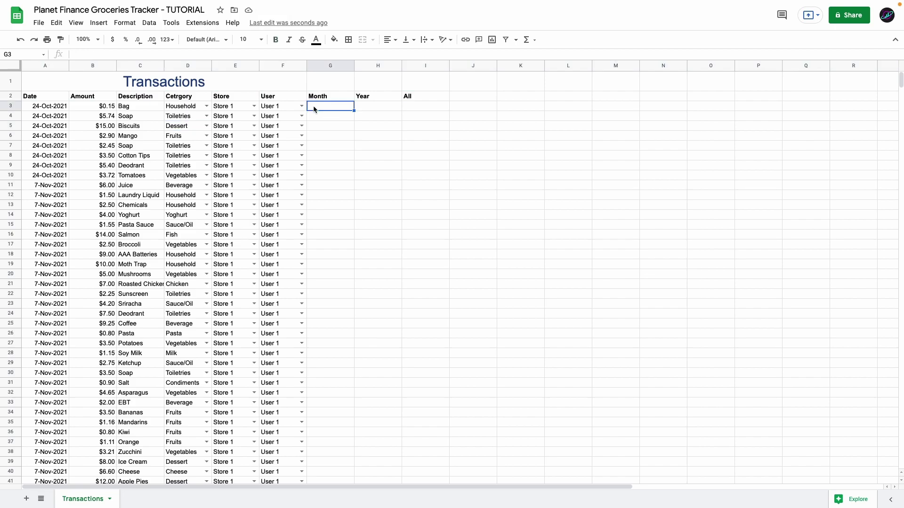
pyautogui.write('=IF(ISBLANK(A3),"",TEXT(A3,"MMM-YY"))')
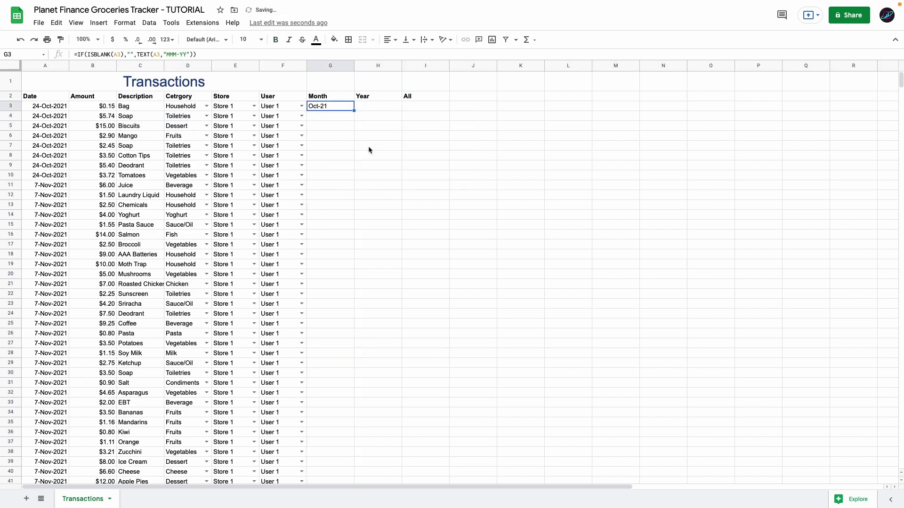
pyautogui.doubleClick(329, 106)
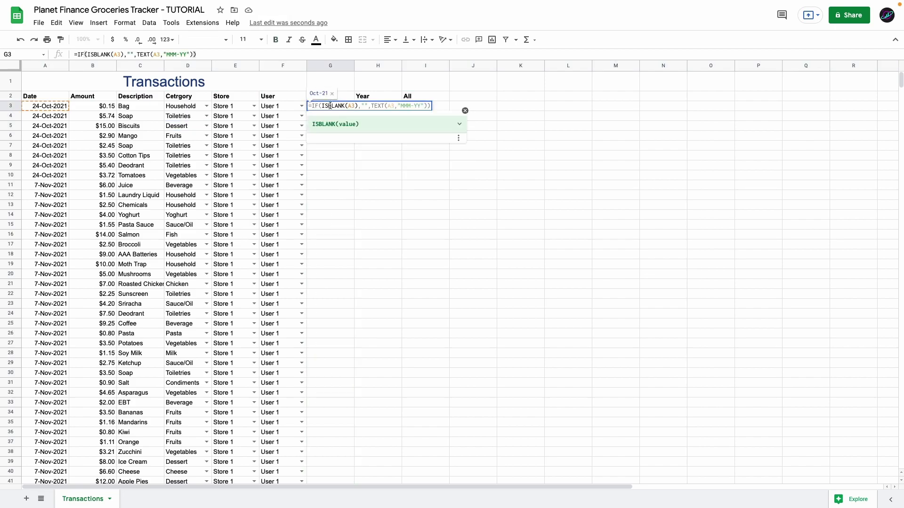
pyautogui.click(385, 107)
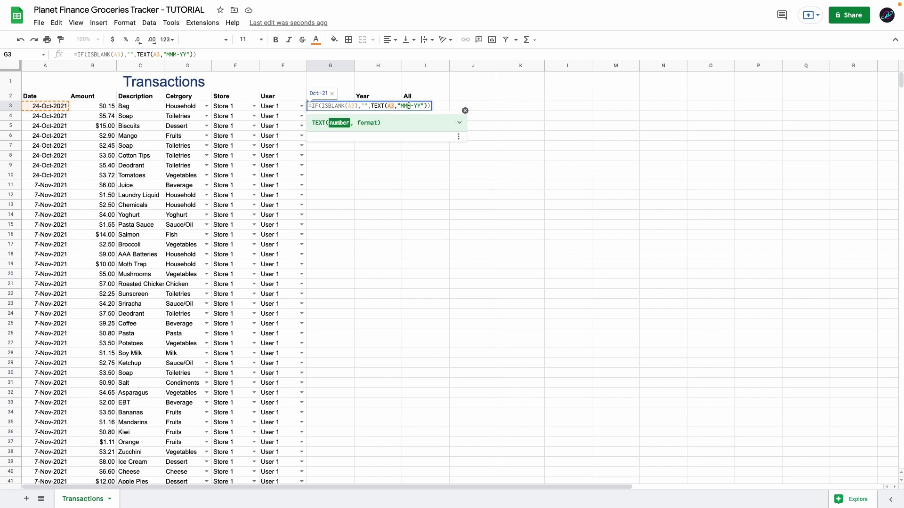
pyautogui.press('Escape')
# Step: Fill the Month formula from G3 down through G1000
pyautogui.press('Left')
pyautogui.press('super+Down')
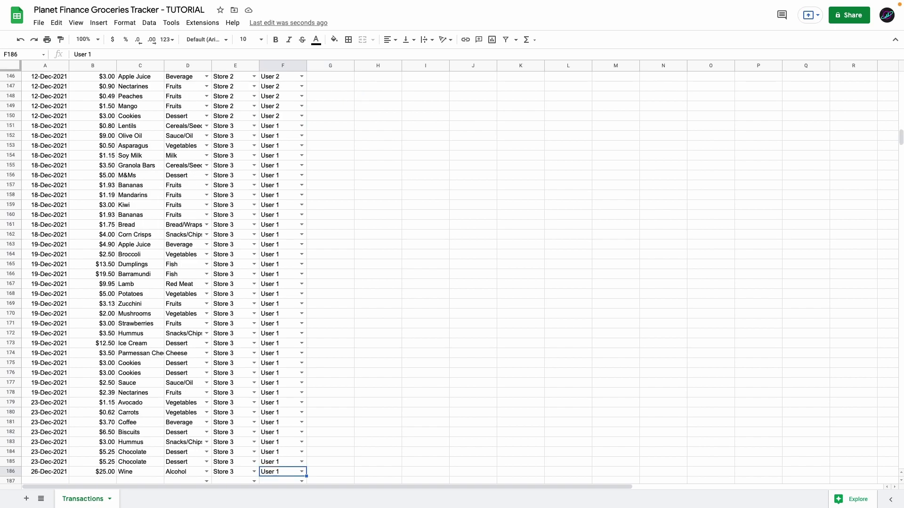
pyautogui.press('super+Down')
pyautogui.press('Right')
pyautogui.hotkey('ctrl', 'shift', 'Up')
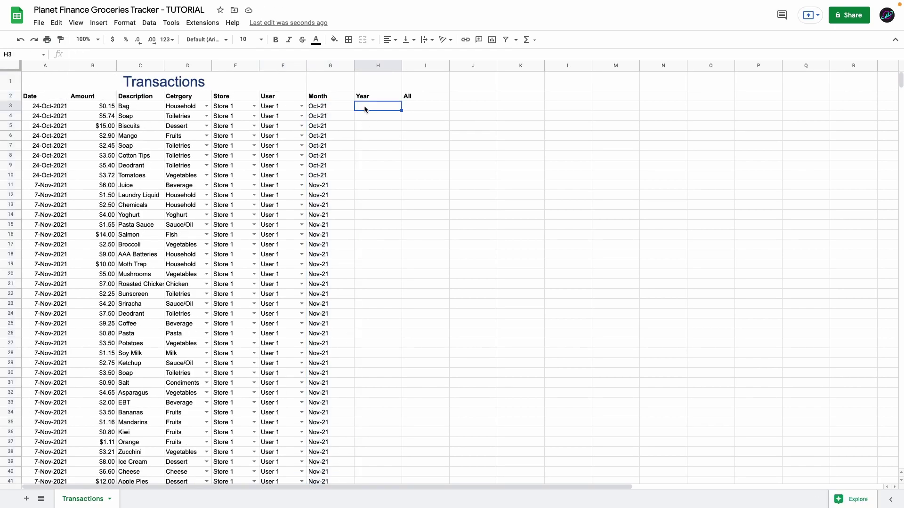
# Step: Fill the Year column from H3 with =IF(ISBLANK(A3),"",TEXT(A3,"YYYY")) and the All cells I3:I1000 with =IF(A3="","","All")
pyautogui.doubleClick(398, 106)
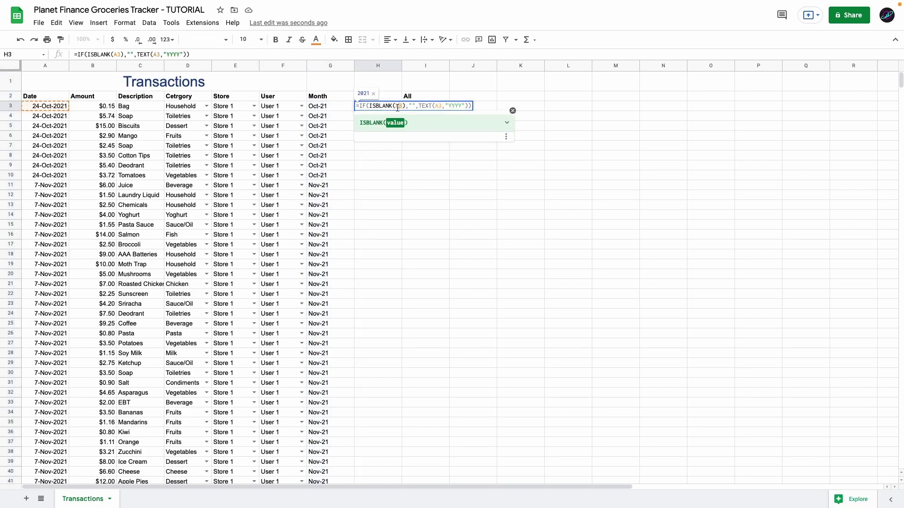
pyautogui.click(430, 106)
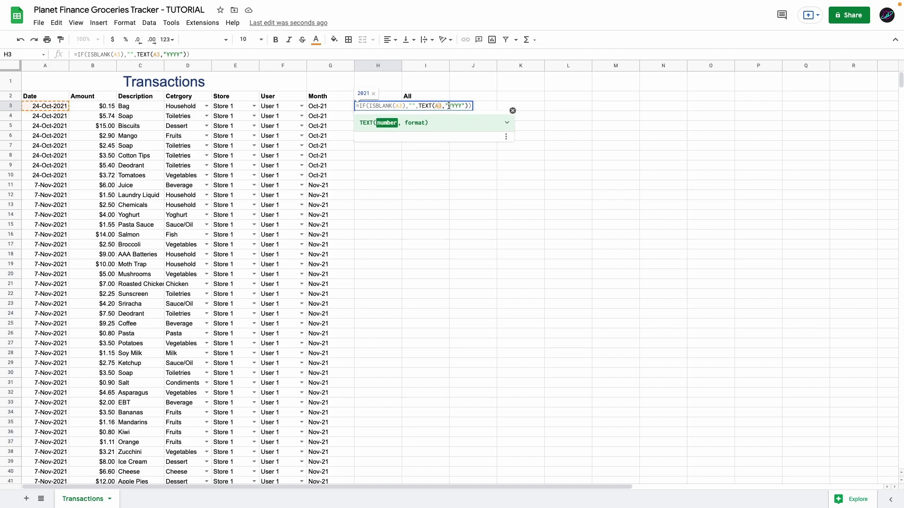
pyautogui.moveTo(449, 105); pyautogui.dragTo(462, 106)
pyautogui.press('Return')
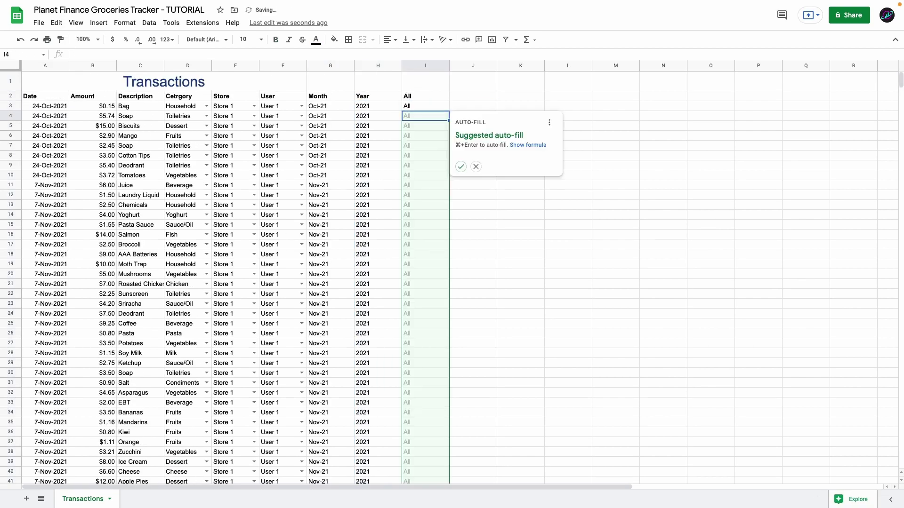
pyautogui.press('super+Return')
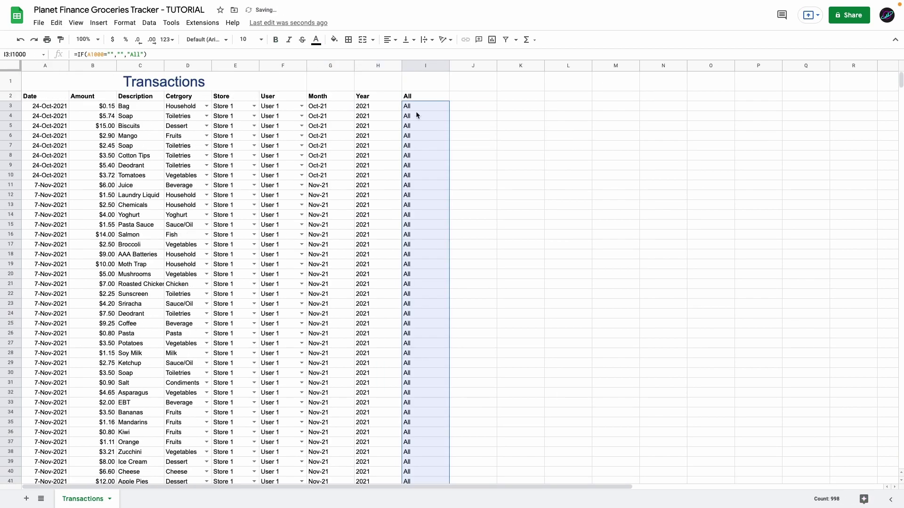
pyautogui.click(416, 107)
pyautogui.click(416, 97)
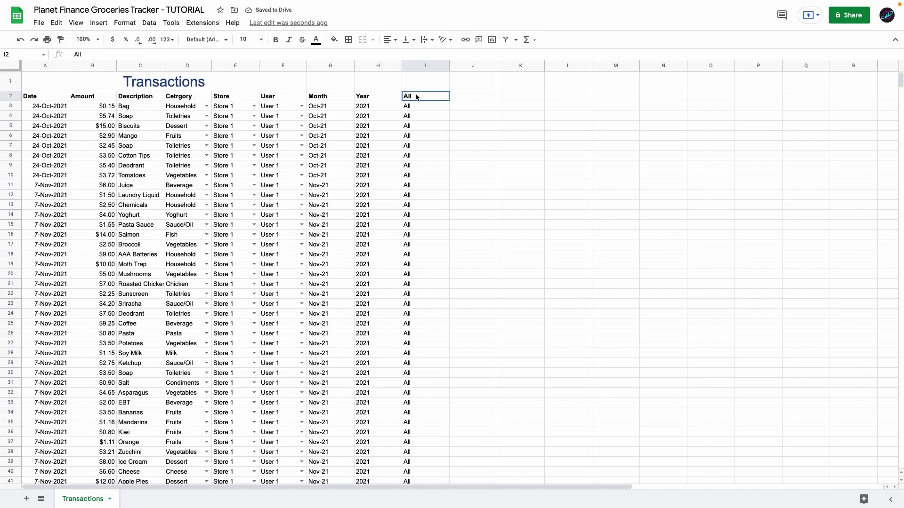
pyautogui.click(412, 107)
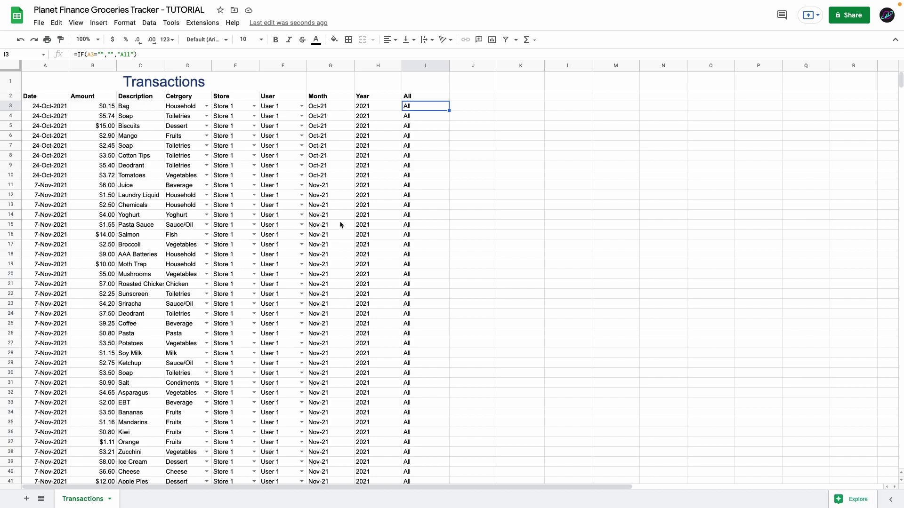
# Step: Examine the Month, Year and All formula columns down to the last transactions on the Transactions sheet
pyautogui.scroll(-7, 362, 245)
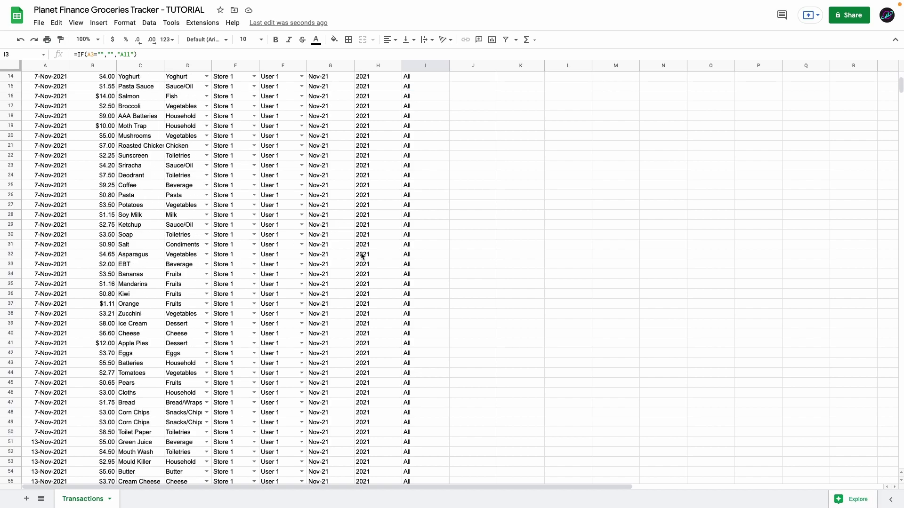
pyautogui.scroll(10, 370, 254)
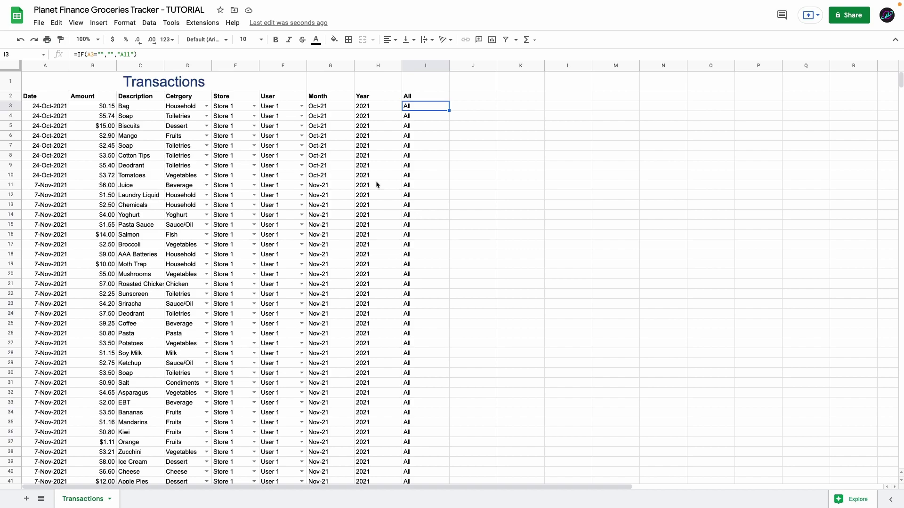
pyautogui.click(369, 335)
pyautogui.scroll(-17, 391, 190)
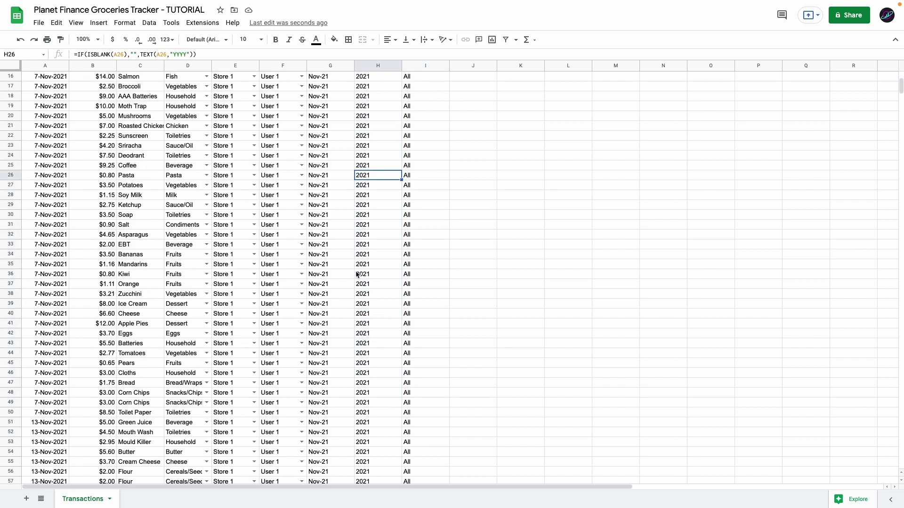
pyautogui.scroll(-15, 358, 272)
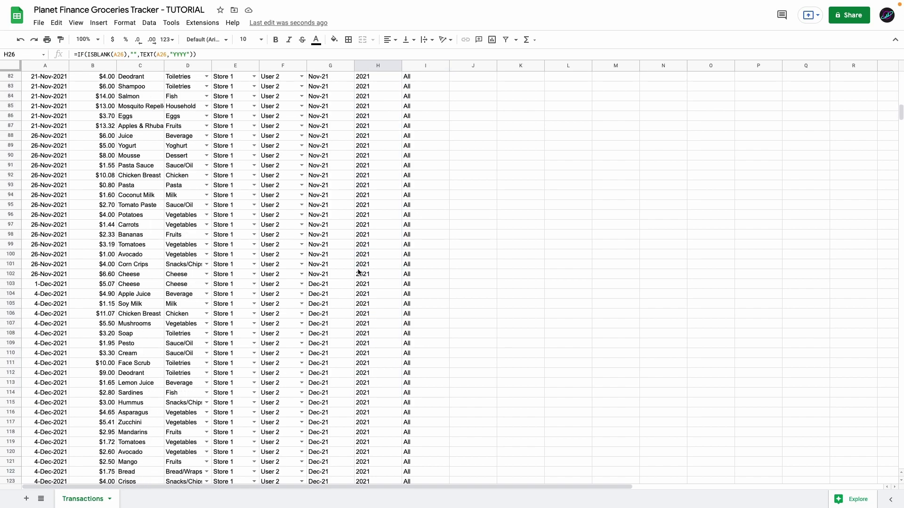
pyautogui.scroll(-19, 380, 268)
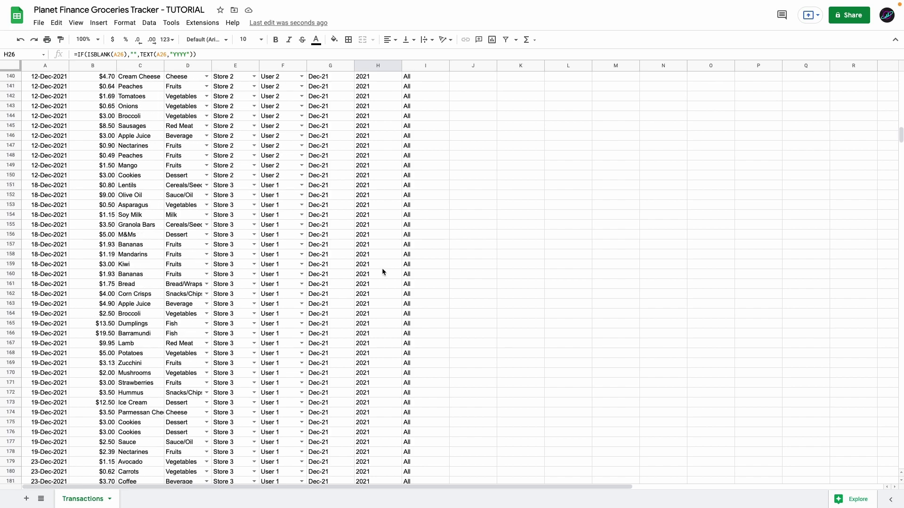
pyautogui.moveTo(419, 246); pyautogui.dragTo(409, 327)
pyautogui.click(412, 313)
pyautogui.scroll(20, 467, 108)
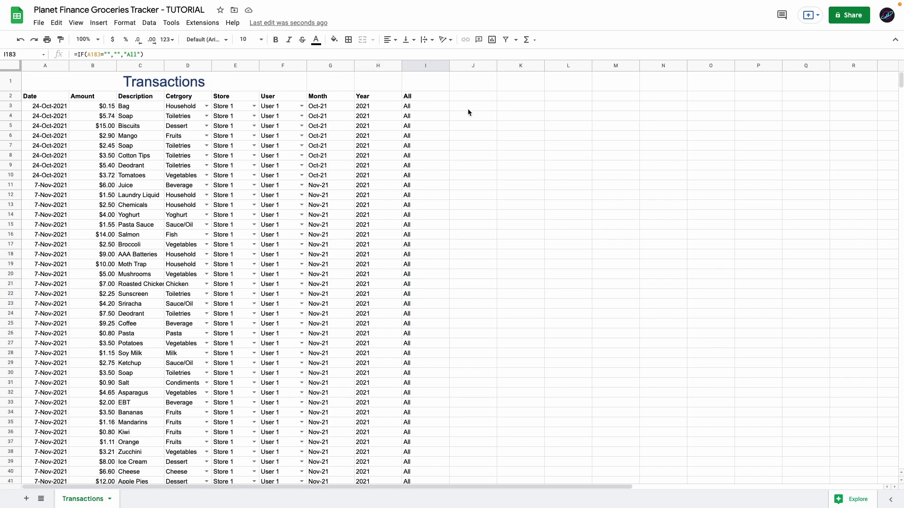
# Step: Make the Transactions title in A1:F1 bold and check the formula cells G3:I3
pyautogui.click(98, 83)
pyautogui.hotkey('ctrl', 'b')
pyautogui.moveTo(340, 108); pyautogui.dragTo(412, 106)
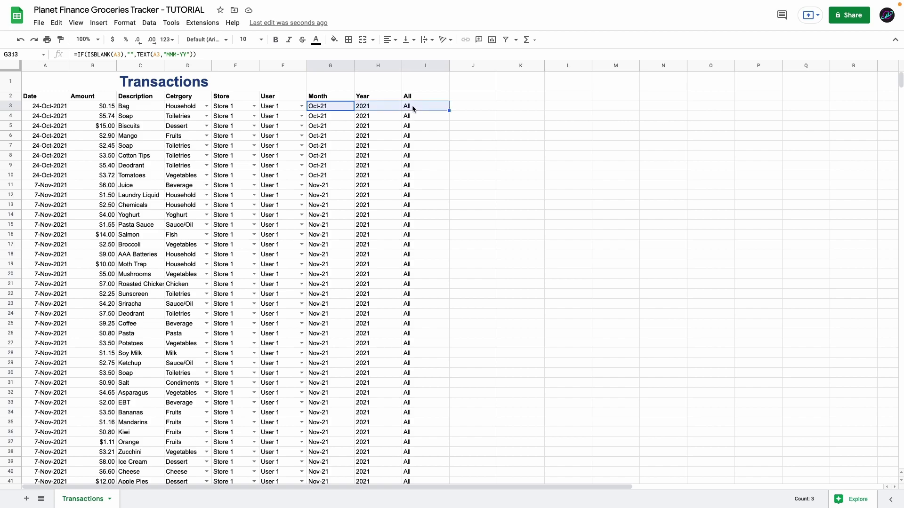
pyautogui.click(343, 110)
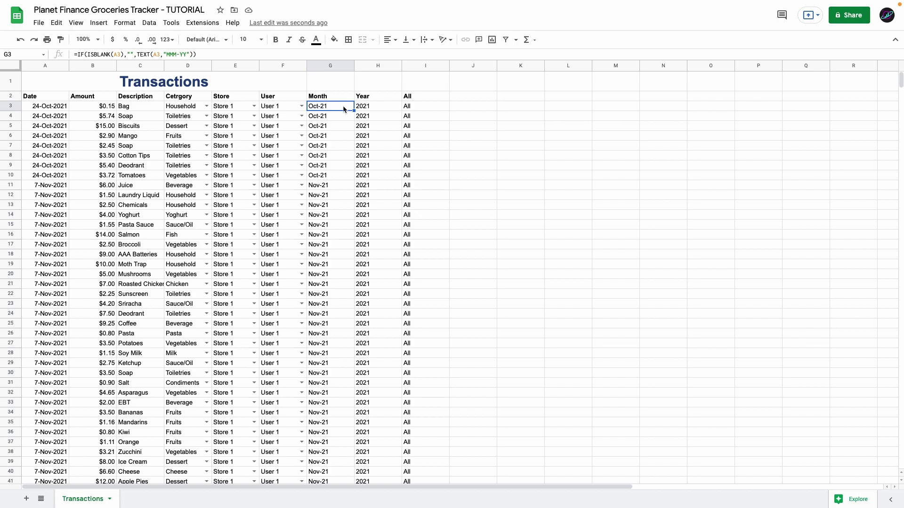
pyautogui.click(333, 98)
pyautogui.click(121, 85)
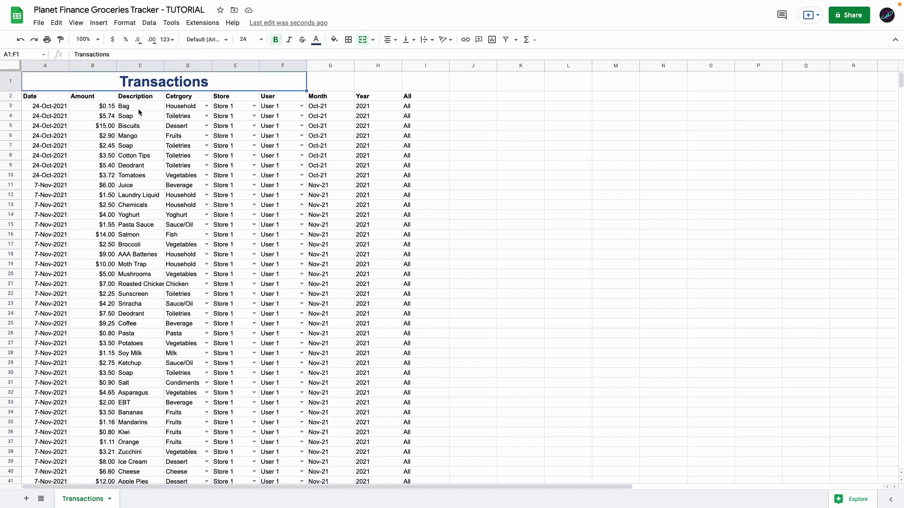
# Step: Add a new sheet named Dashboard to the spreadsheet
pyautogui.click(27, 499)
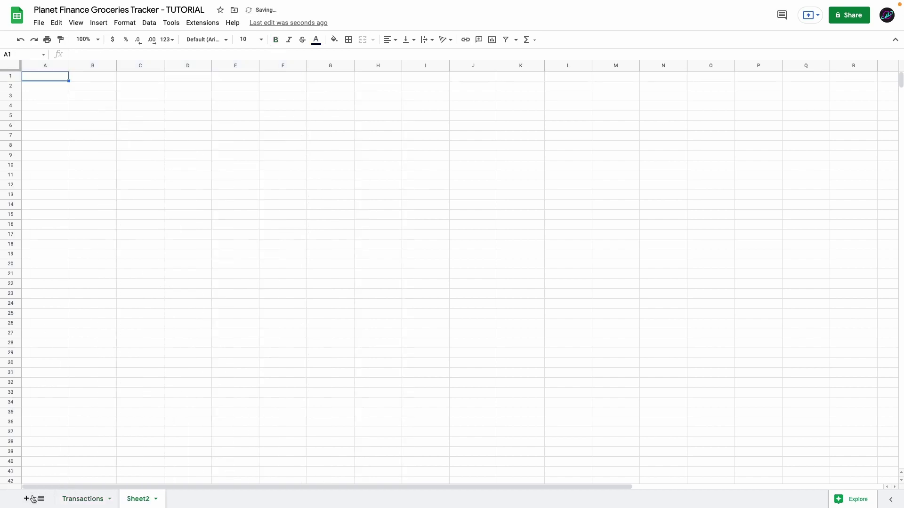
pyautogui.doubleClick(141, 499)
pyautogui.write('Dashboard')
pyautogui.press('Return')
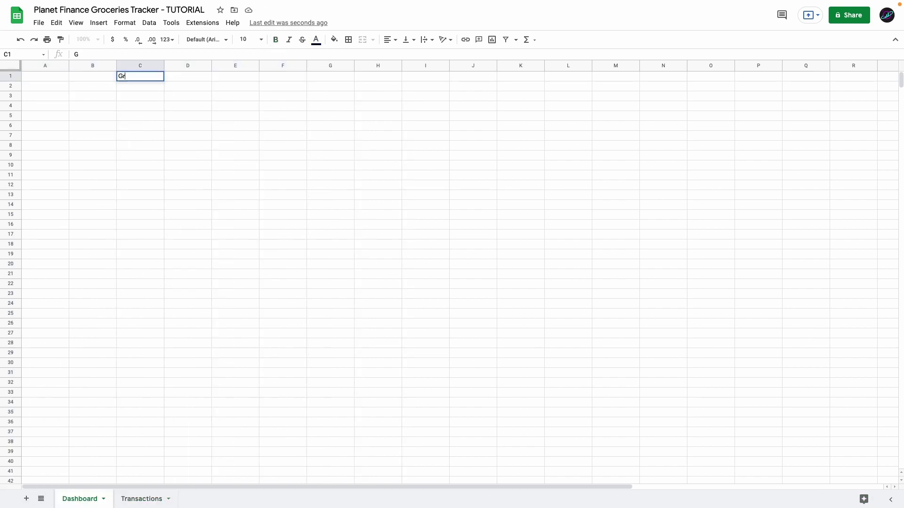
# Step: Enter the title "Groceries Tracker (Light Theme) - Thanks for your support!" in C1 and the label Year in B22 of the Dashboard
pyautogui.write('Groceries Tracker (Light Theme) - Thanks for your support!')
pyautogui.press('Return')
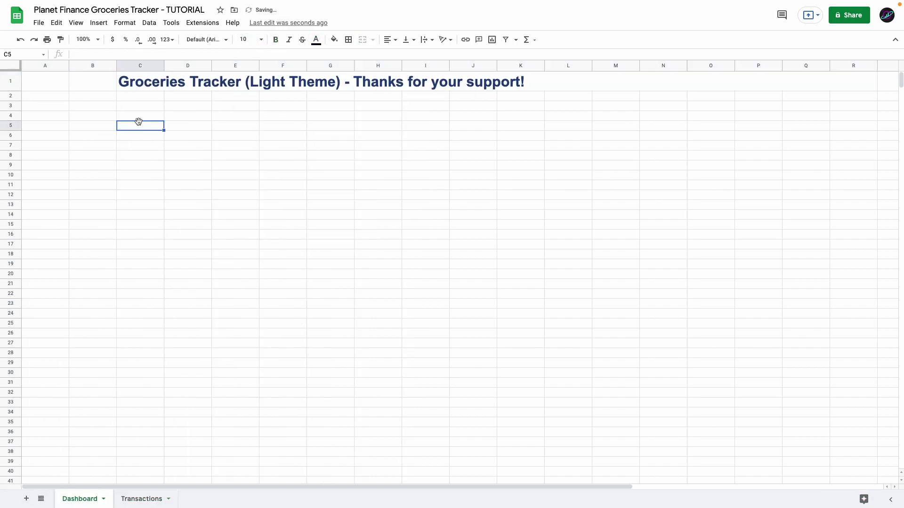
pyautogui.press('Left')
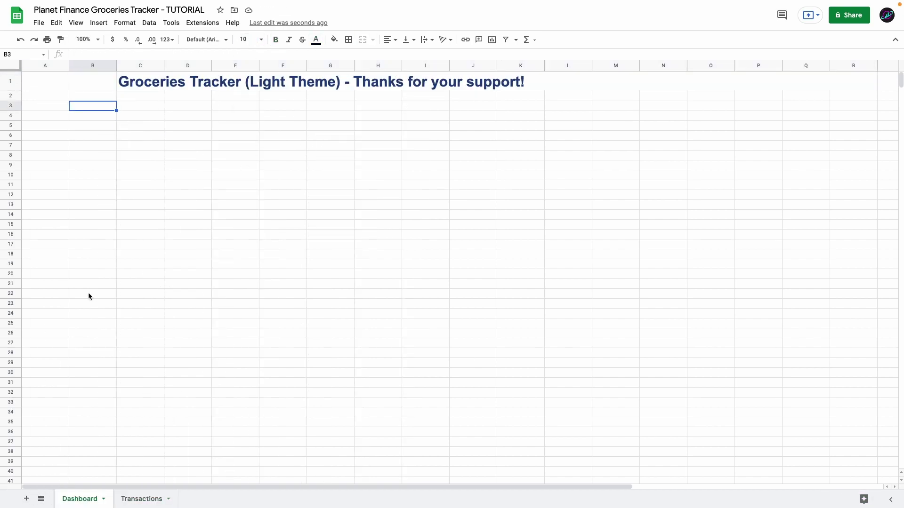
pyautogui.click(89, 295)
pyautogui.write('Year')
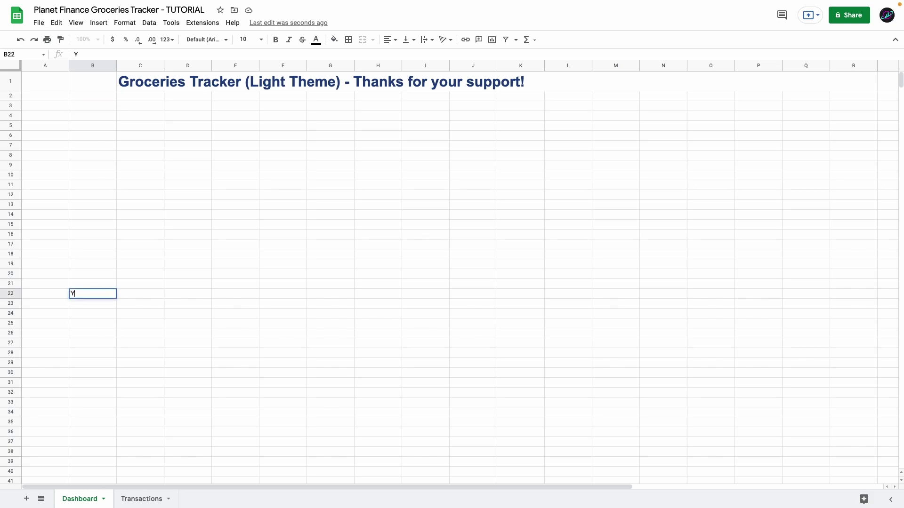
pyautogui.press('Tab')
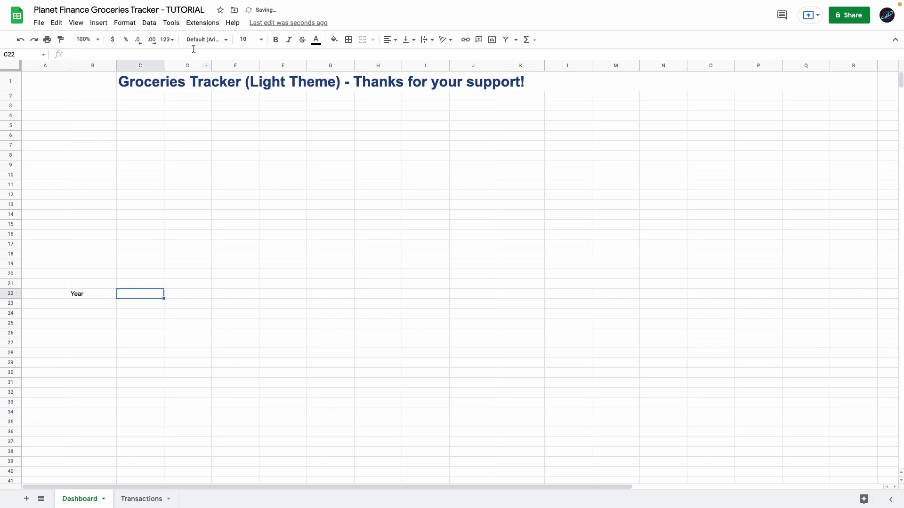
# Step: Add a data validation drop-down list to C22 using the range Transactions!H3:H
pyautogui.click(149, 22)
pyautogui.click(174, 203)
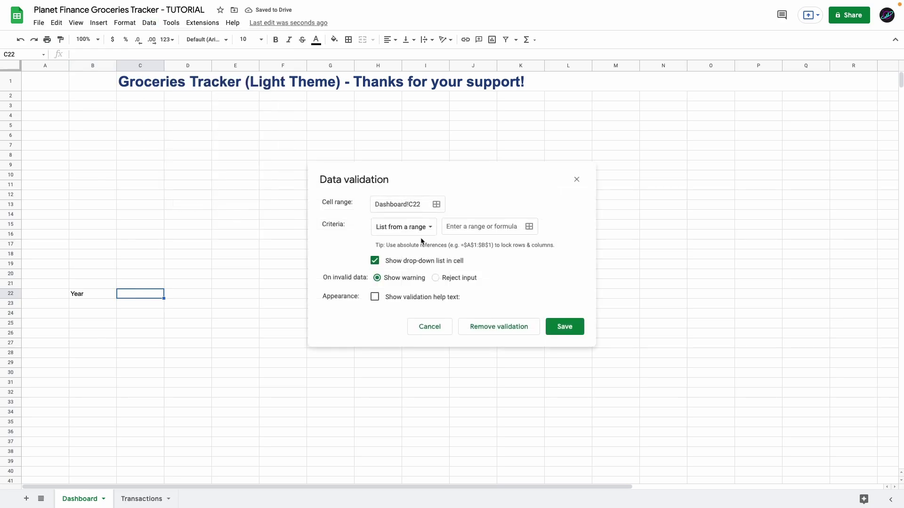
pyautogui.click(528, 228)
pyautogui.click(381, 206)
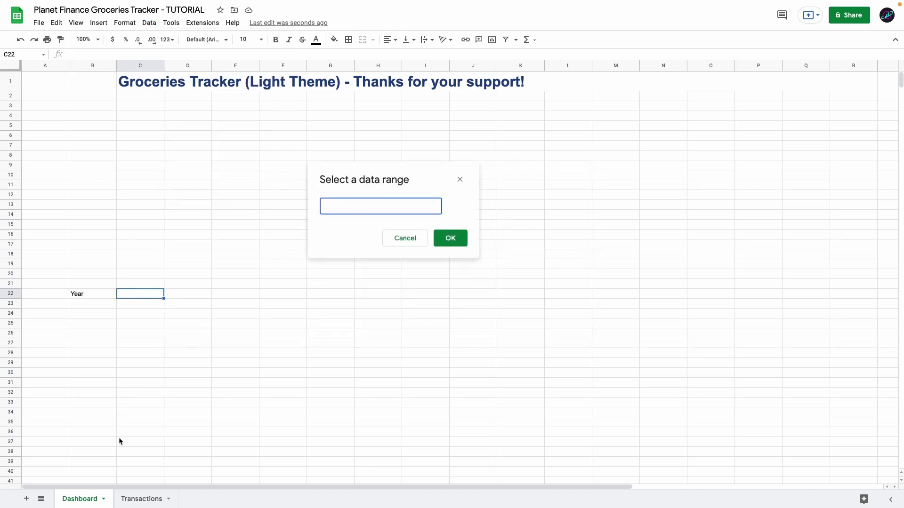
pyautogui.click(140, 502)
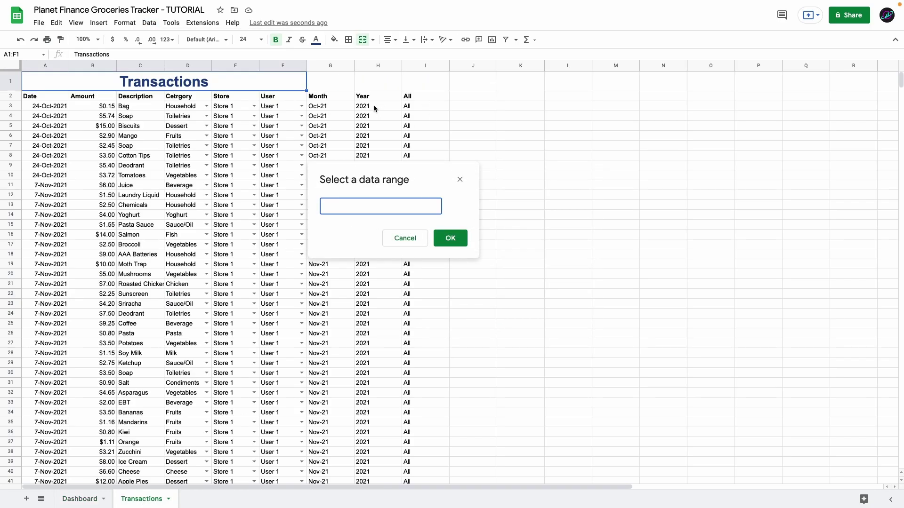
pyautogui.moveTo(374, 105); pyautogui.dragTo(390, 335)
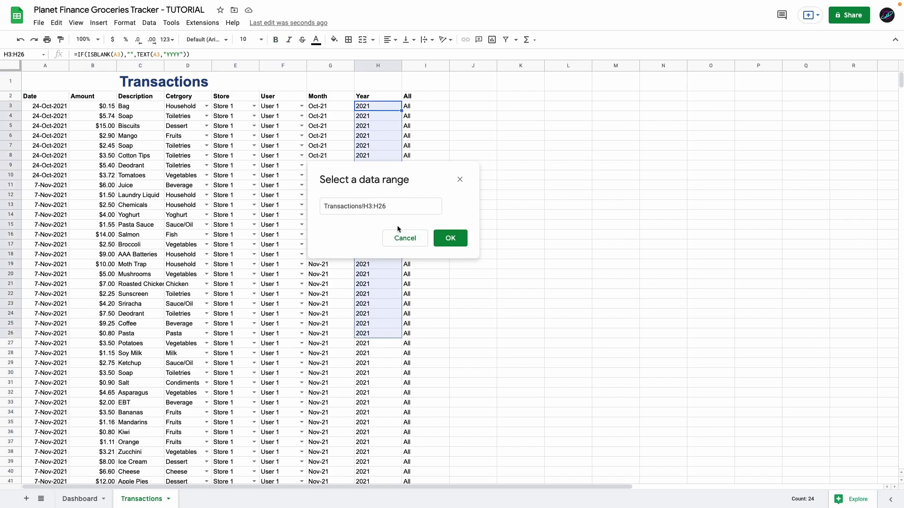
pyautogui.click(404, 211)
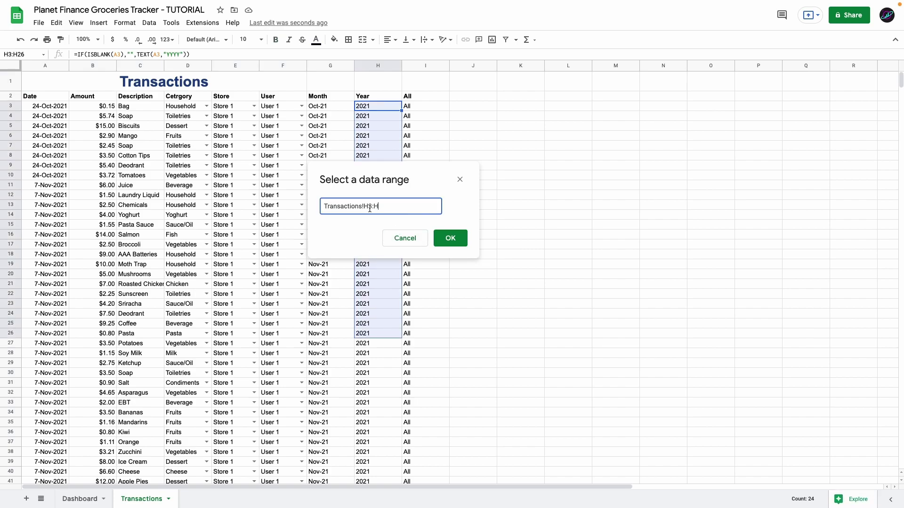
pyautogui.click(451, 238)
pyautogui.click(564, 326)
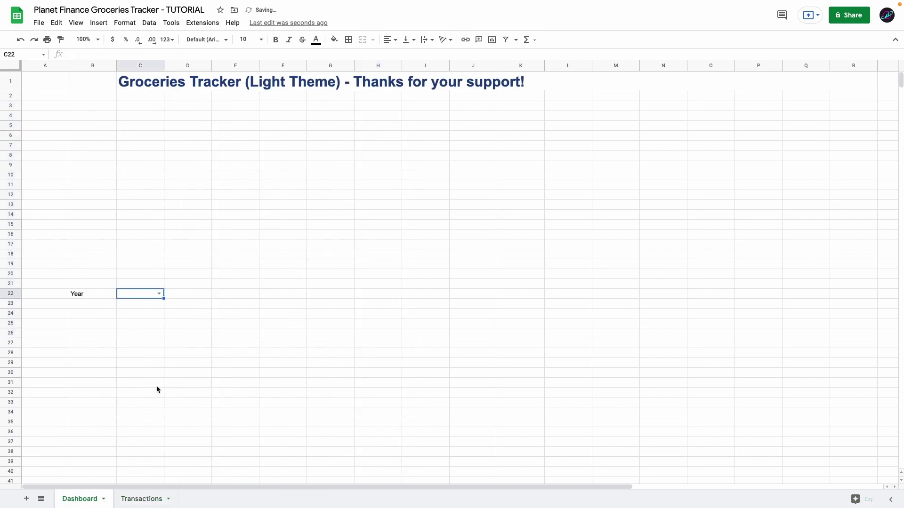
# Step: Choose 2021 in the Year drop-down, format C22 as plain text and compare it with the Year formula in H3 of Transactions
pyautogui.click(159, 294)
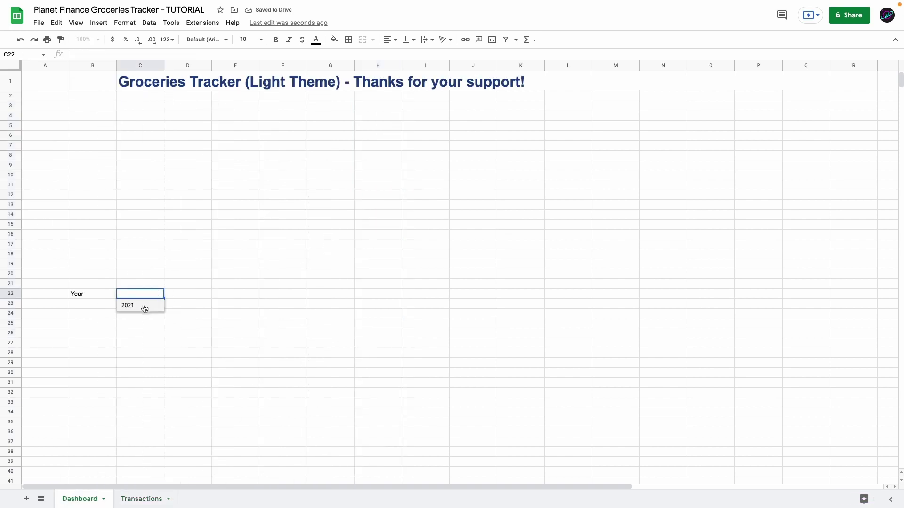
pyautogui.click(144, 307)
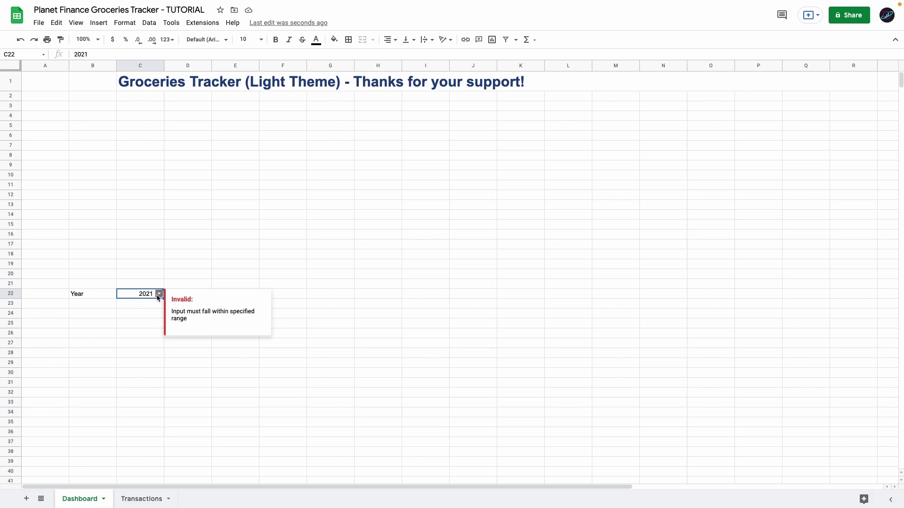
pyautogui.doubleClick(152, 296)
pyautogui.press('Escape')
pyautogui.click(165, 40)
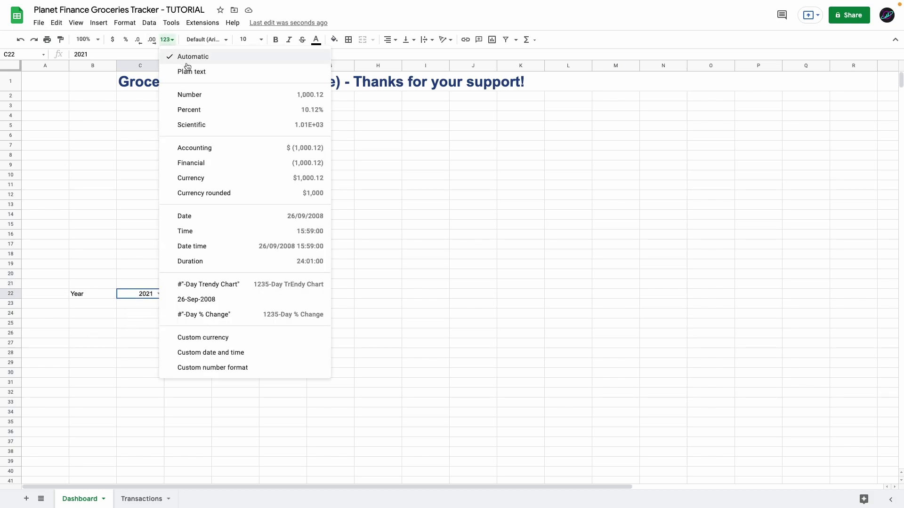
pyautogui.click(219, 71)
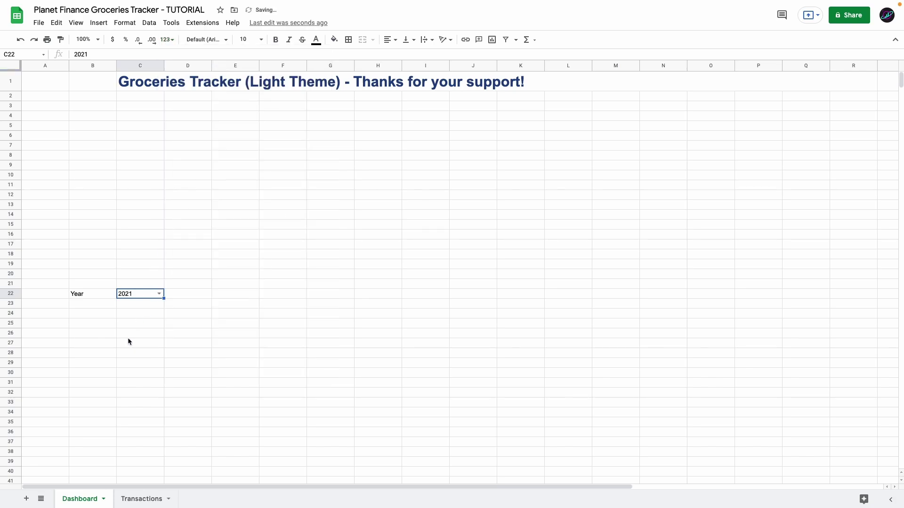
pyautogui.click(142, 499)
pyautogui.click(379, 108)
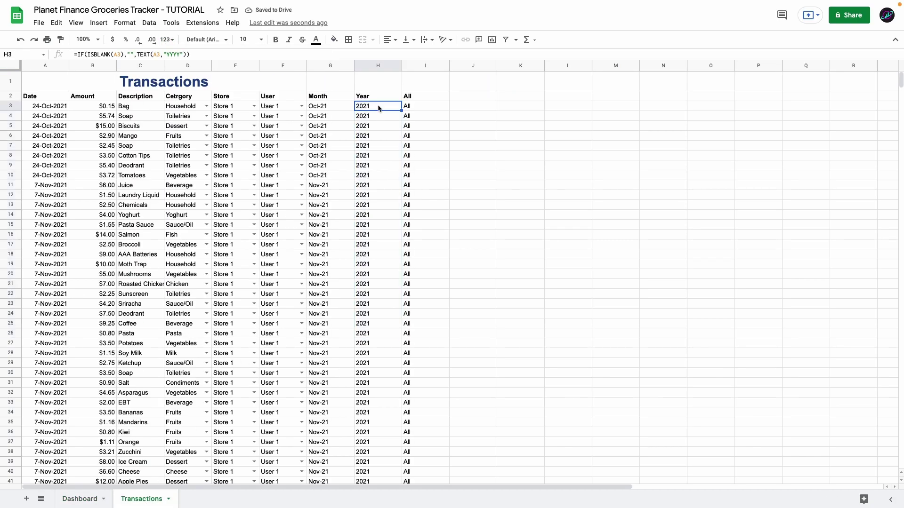
pyautogui.click(79, 499)
# Step: Enter the heading Category in B24 and paste the category list from Alcohol to TOTAL into B25:B49 of the Dashboard
pyautogui.click(65, 316)
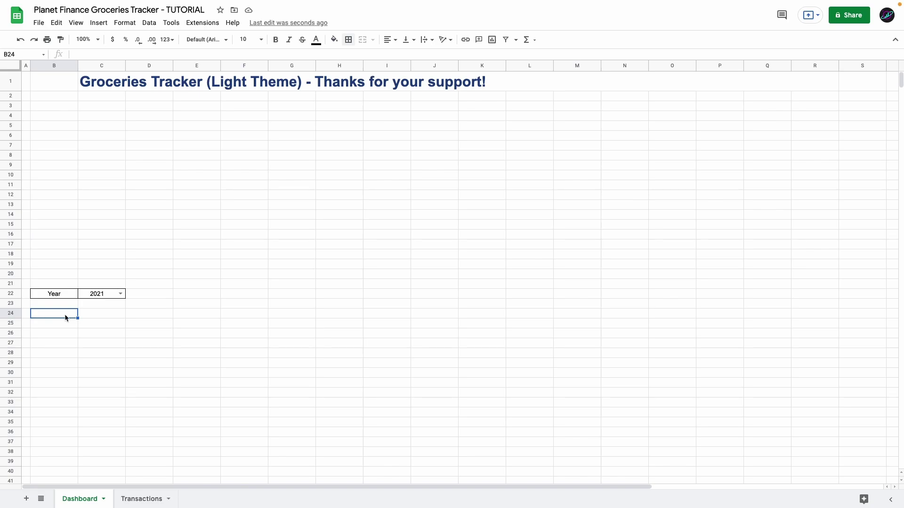
pyautogui.write('Category')
pyautogui.press('Return')
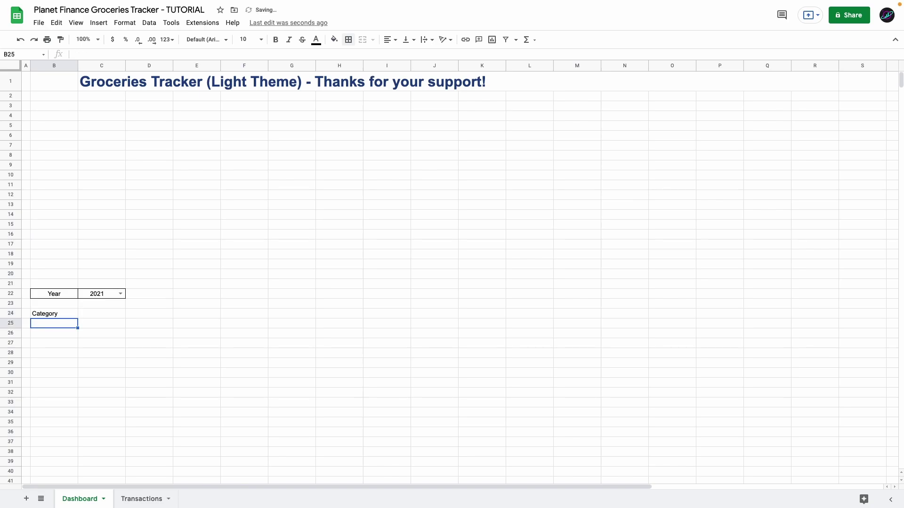
pyautogui.scroll(-3, 66, 313)
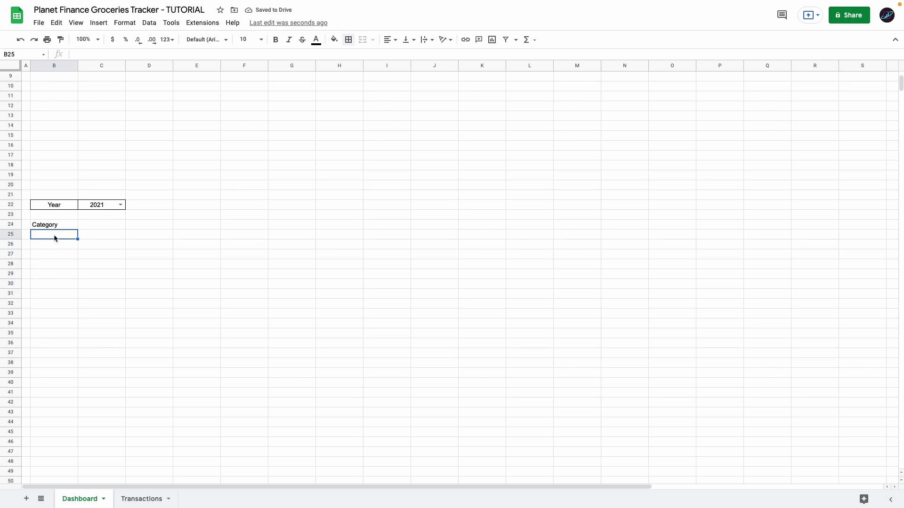
pyautogui.scroll(-1, 55, 236)
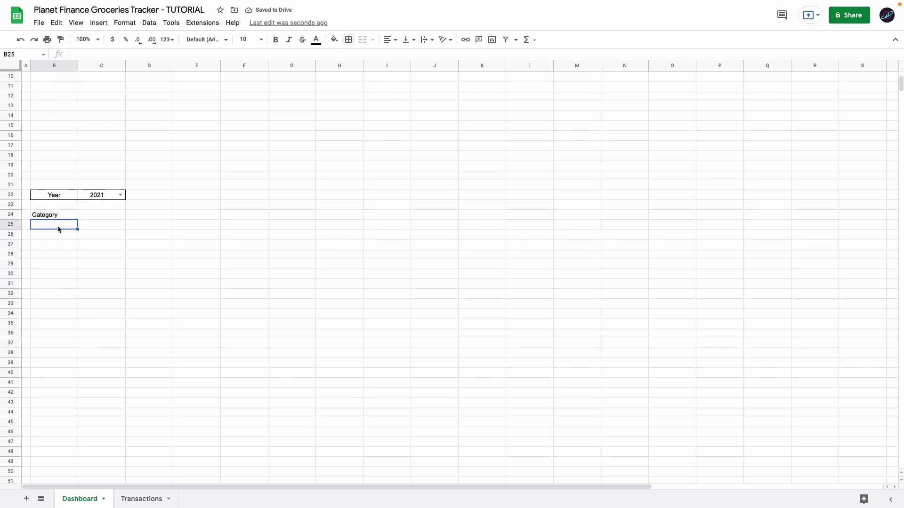
pyautogui.moveTo(58, 229); pyautogui.dragTo(53, 448)
pyautogui.hotkey('ctrl', 'v')
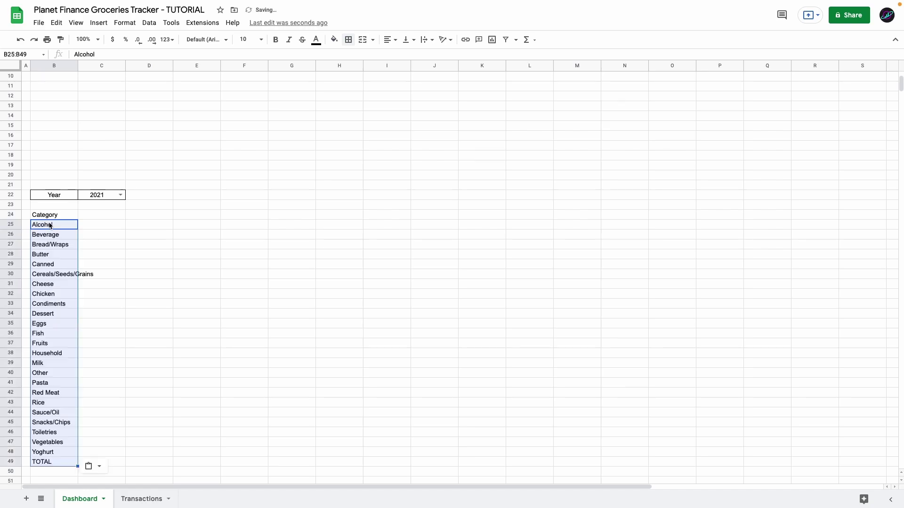
# Step: Widen column B to fit the category names and make the Category and TOTAL cells bold
pyautogui.doubleClick(97, 70)
pyautogui.scroll(-1, 71, 141)
pyautogui.moveTo(52, 210); pyautogui.dragTo(58, 437)
pyautogui.click(57, 442)
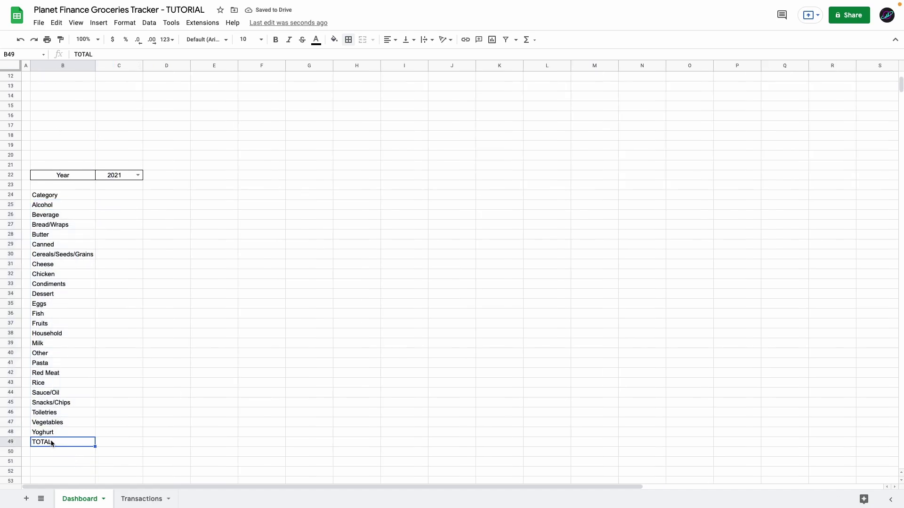
pyautogui.hotkey('ctrl', 'b')
pyautogui.click(58, 195)
pyautogui.hotkey('ctrl', 'b')
# Step: Enter the formula =C22&" Total" in C24 beside the Category heading and centre it horizontally
pyautogui.press('Right')
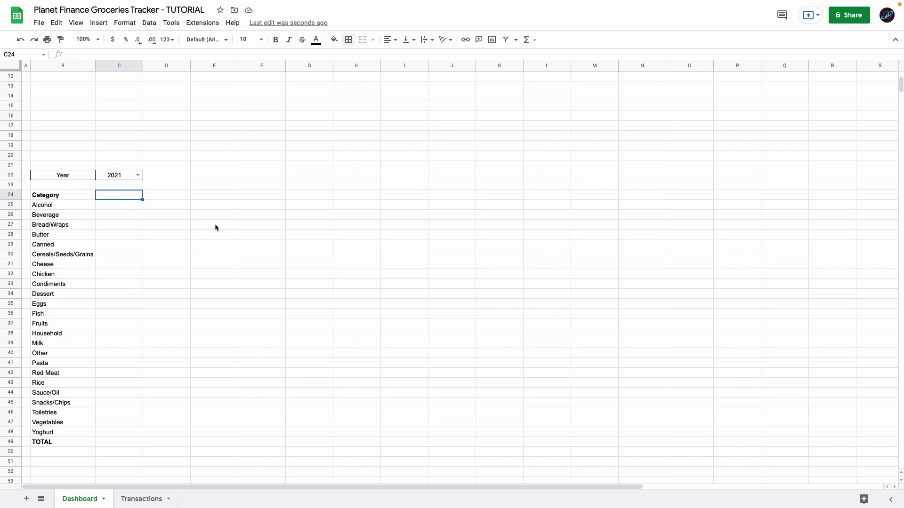
pyautogui.write('=')
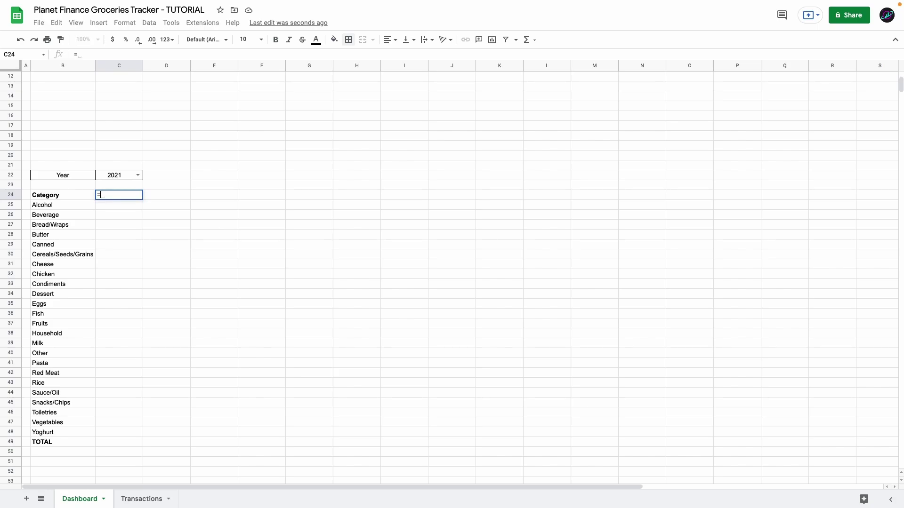
pyautogui.click(116, 179)
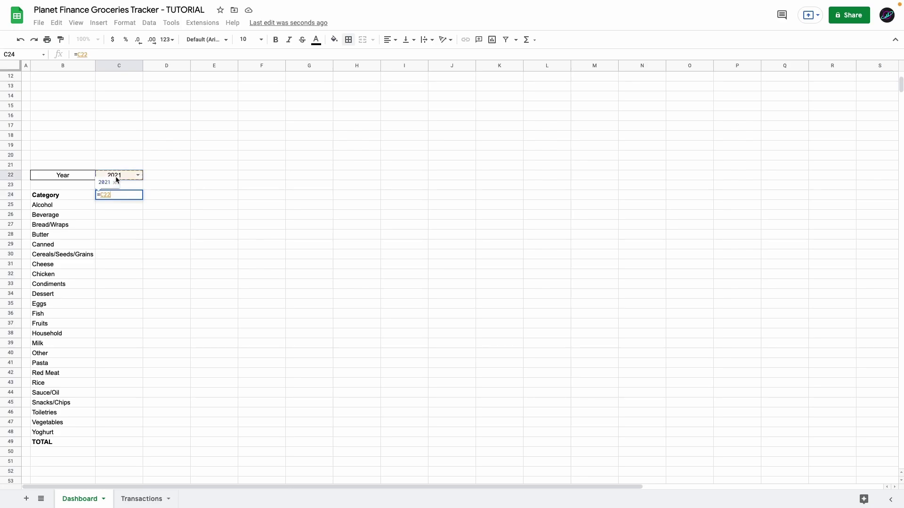
pyautogui.write('&"')
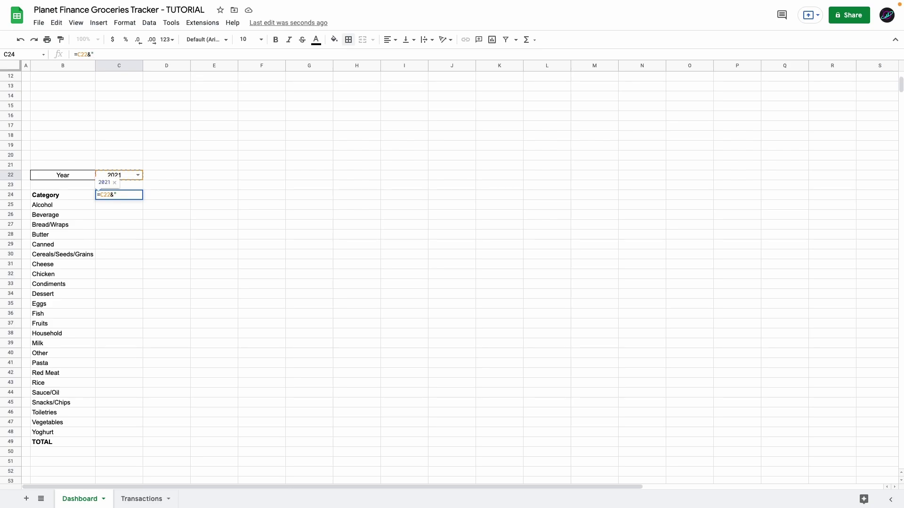
pyautogui.write(' Total"')
pyautogui.press('Return')
pyautogui.press('Up')
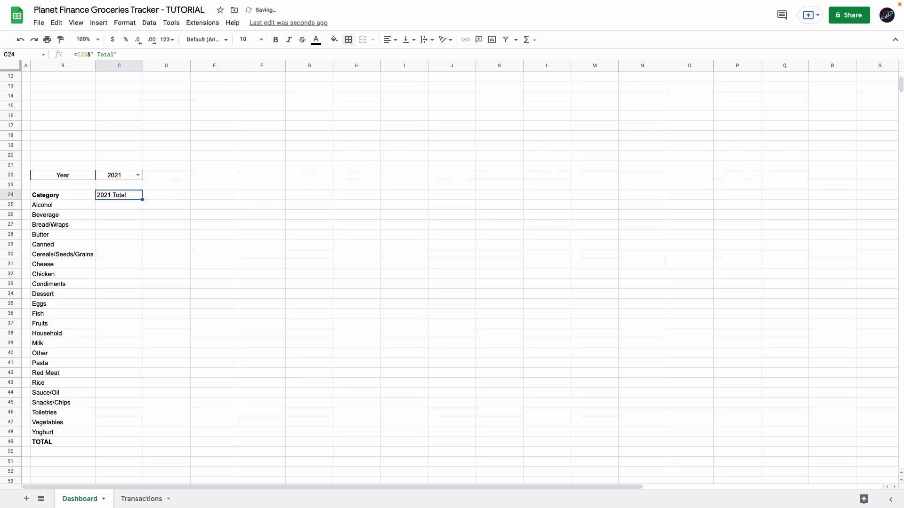
pyautogui.click(390, 39)
pyautogui.click(400, 55)
# Step: Reselect 2021 in the Year drop-down and check the linked total heading in C24
pyautogui.click(138, 175)
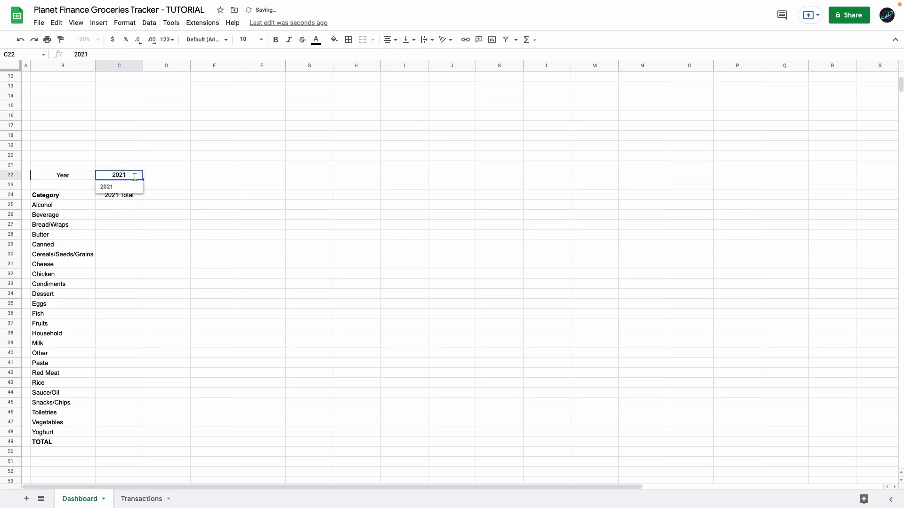
pyautogui.click(125, 187)
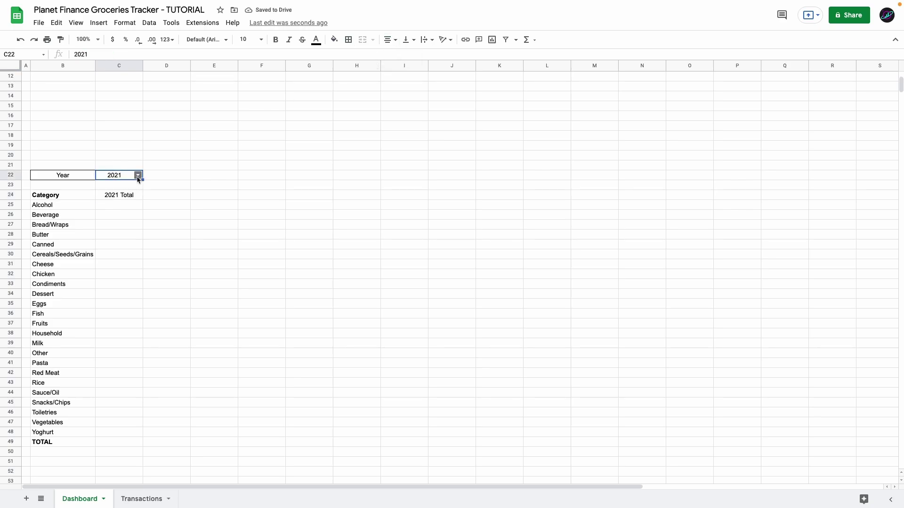
pyautogui.click(114, 198)
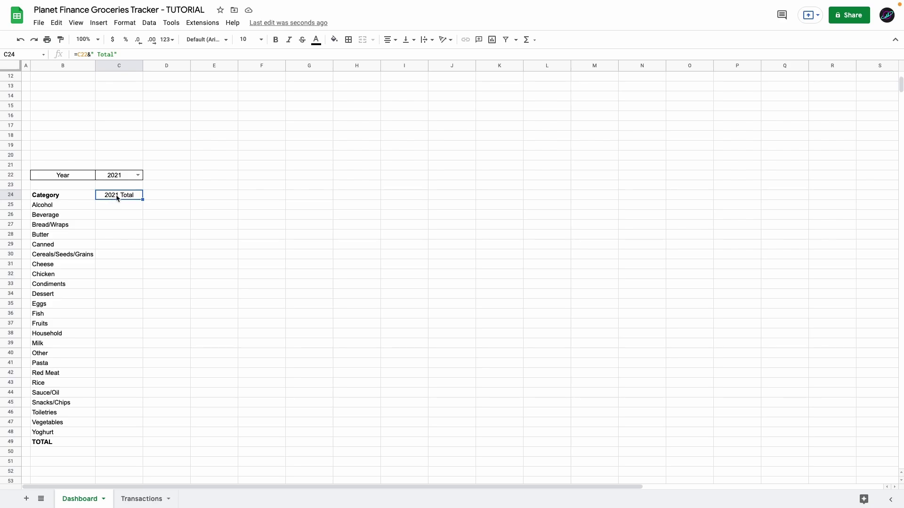
# Step: Enter the headings % in D24 and Average in E24
pyautogui.click(154, 196)
pyautogui.write('%')
pyautogui.press('Tab')
pyautogui.write('Average')
pyautogui.press('Return')
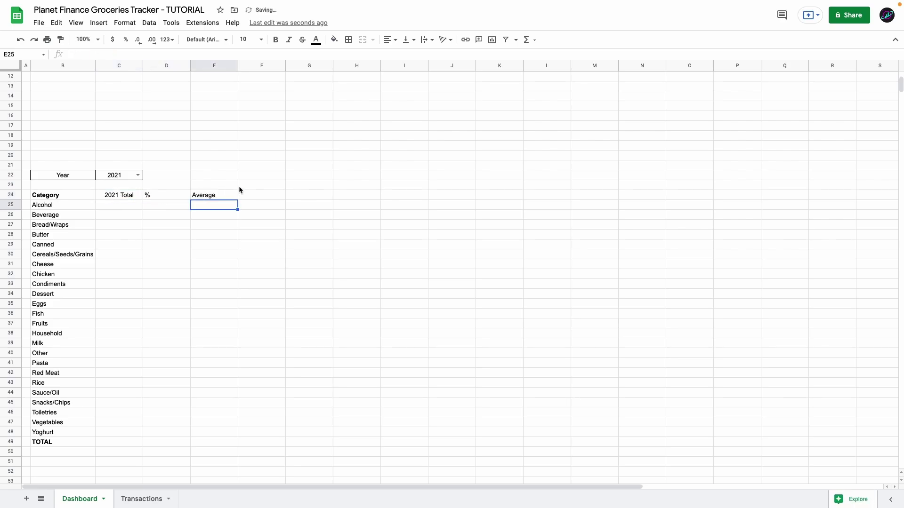
# Step: Enter =Transpose(UNIQUE(QUERY(Transactions!$G$3:$H, "Select G where H contains '"&$C$22&"'"))) in F24 to list the selected year's months
pyautogui.click(245, 194)
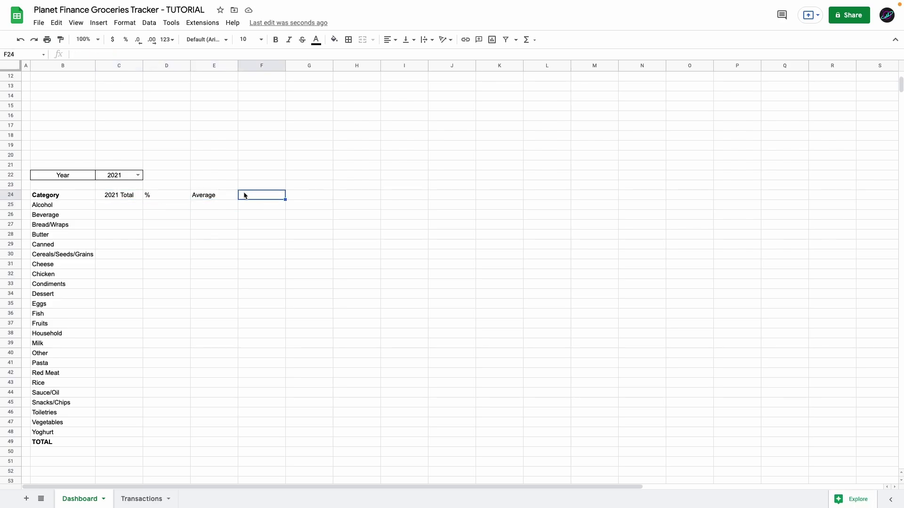
pyautogui.doubleClick(244, 195)
pyautogui.write('=Transpose(UNIQUE(QUERY(Transactions!$G$3:$H, "Select G where H contains \'"&$C$22&"\'")))')
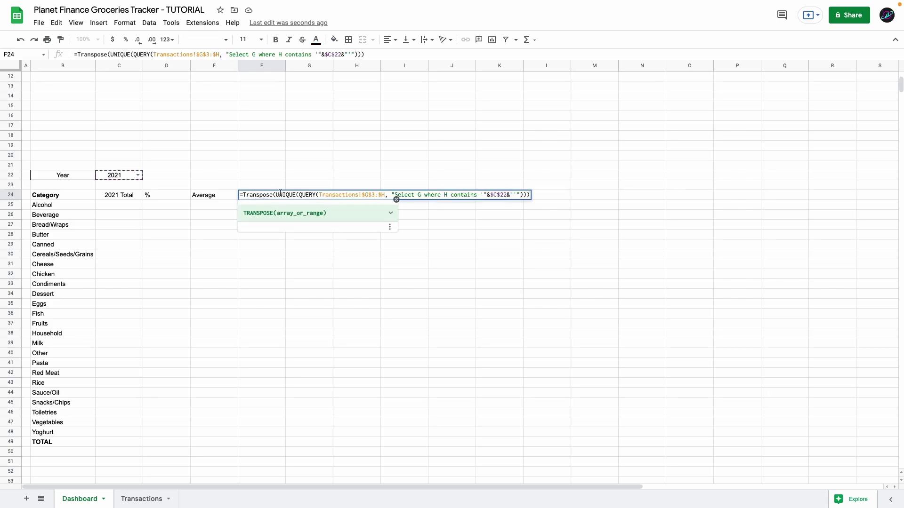
pyautogui.click(303, 194)
pyautogui.click(311, 194)
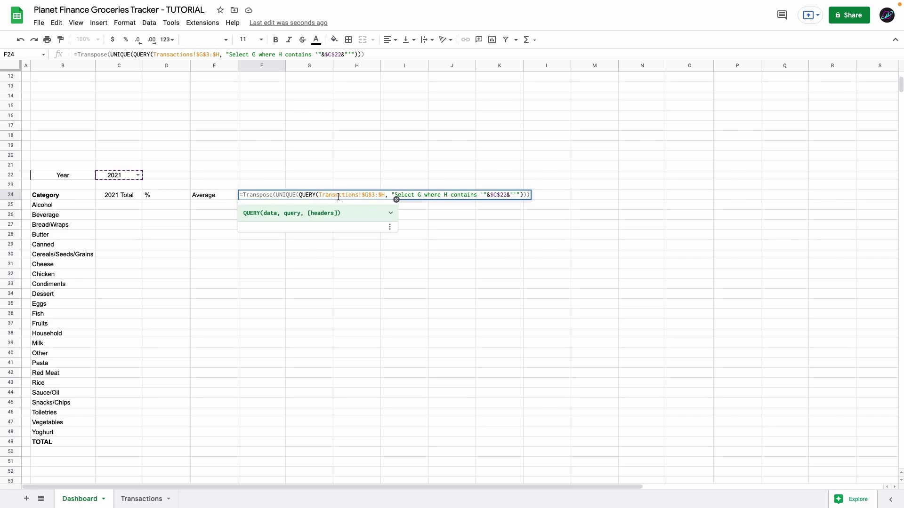
pyautogui.press('Return')
# Step: Compare the month headings in F24:H24 of the Dashboard with the dates recorded on the Transactions sheet
pyautogui.click(260, 196)
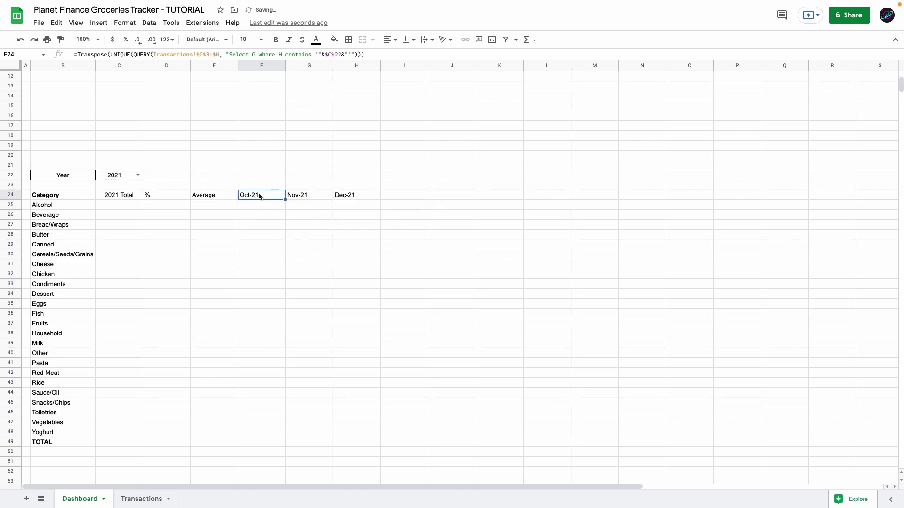
pyautogui.click(317, 197)
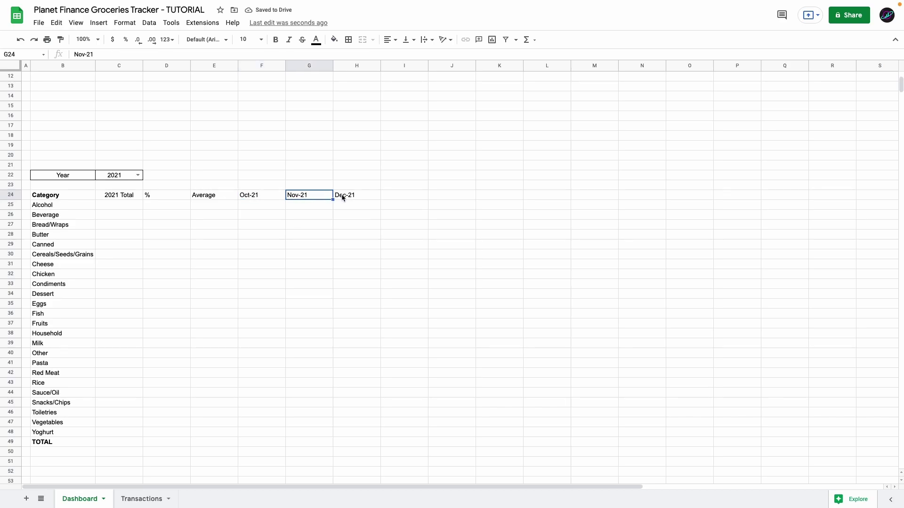
pyautogui.click(341, 197)
pyautogui.click(144, 498)
pyautogui.click(61, 156)
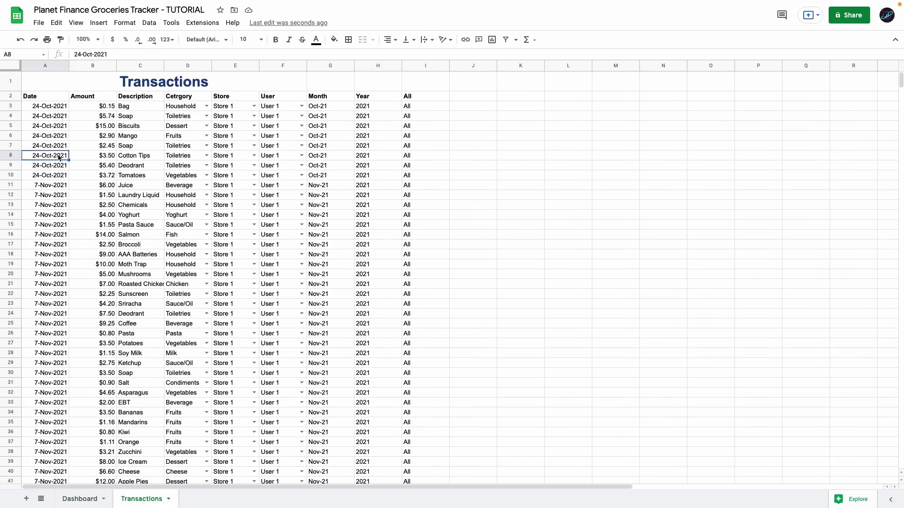
pyautogui.scroll(-1, 62, 157)
pyautogui.scroll(1, 61, 156)
pyautogui.moveTo(41, 116); pyautogui.dragTo(41, 137)
pyautogui.moveTo(51, 195); pyautogui.dragTo(56, 264)
pyautogui.scroll(-19, 61, 257)
pyautogui.moveTo(49, 195); pyautogui.dragTo(45, 326)
pyautogui.scroll(19, 46, 328)
pyautogui.click(77, 500)
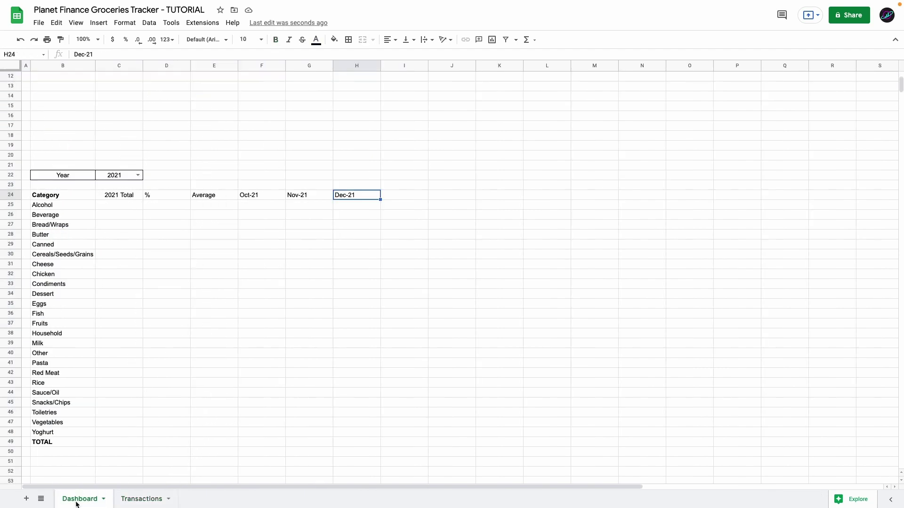
# Step: Review the QUERY part of the F24 formula and the Year drop-down in C22 that it depends on
pyautogui.doubleClick(259, 195)
pyautogui.moveTo(403, 195); pyautogui.dragTo(418, 196)
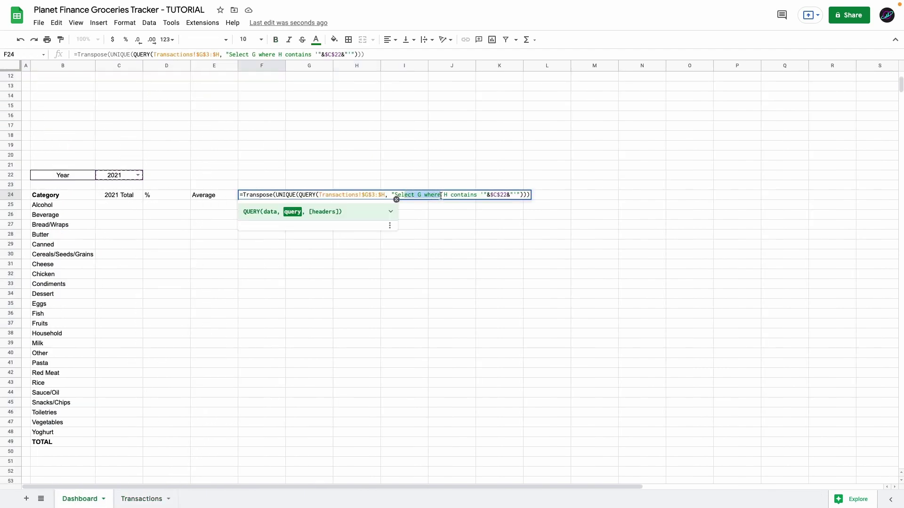
pyautogui.click(423, 198)
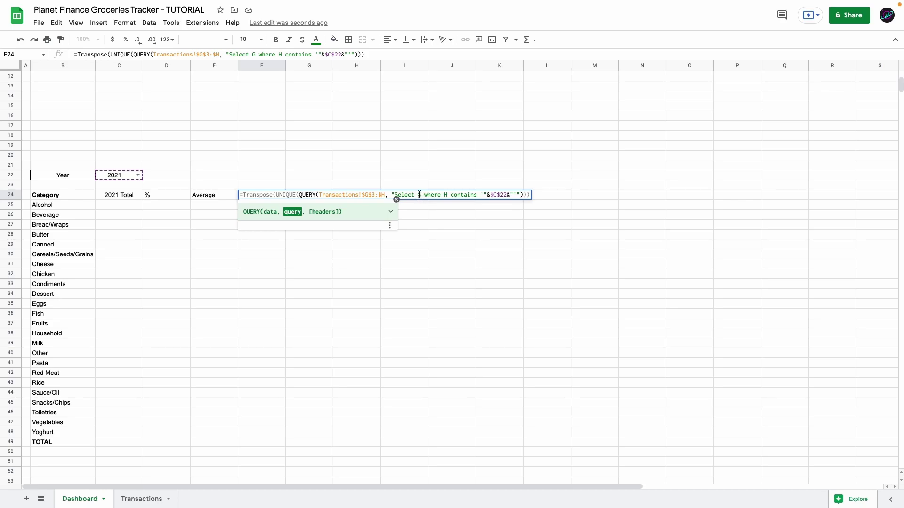
pyautogui.click(446, 197)
pyautogui.press('Escape')
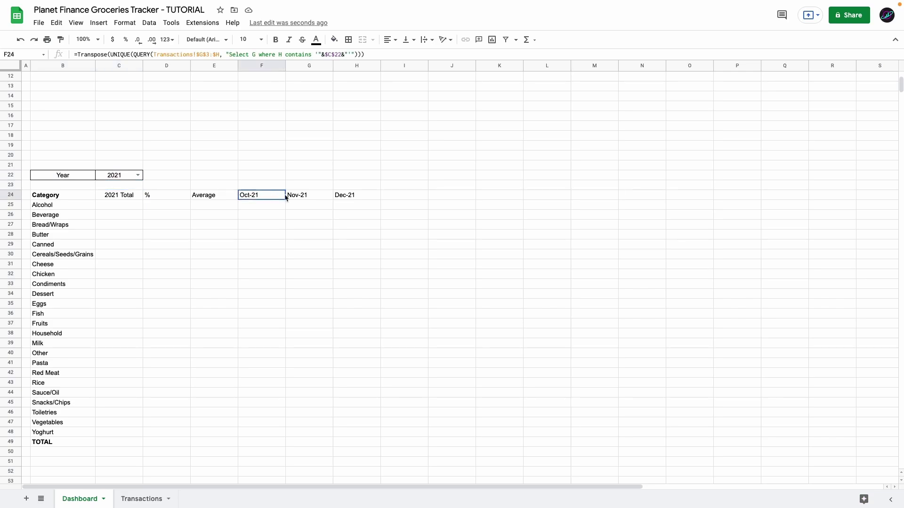
pyautogui.moveTo(285, 197); pyautogui.dragTo(353, 196)
pyautogui.click(137, 174)
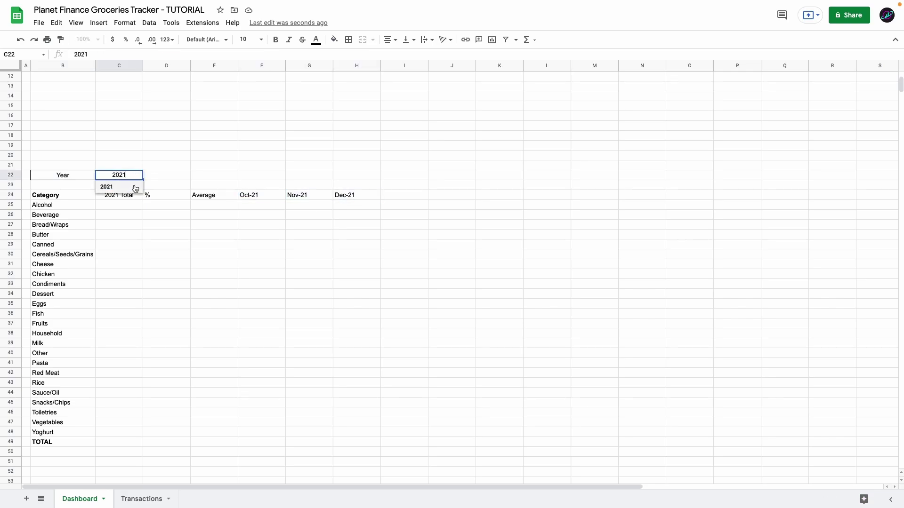
# Step: Enter =IF(ISBLANK(F$24),"",SUMIFS(Transactions!$B$3:$B, Transactions!$G$3:$G, "=" & F$24, Transactions!$D$3:$D, "=" & $B25)) in F25
pyautogui.click(263, 206)
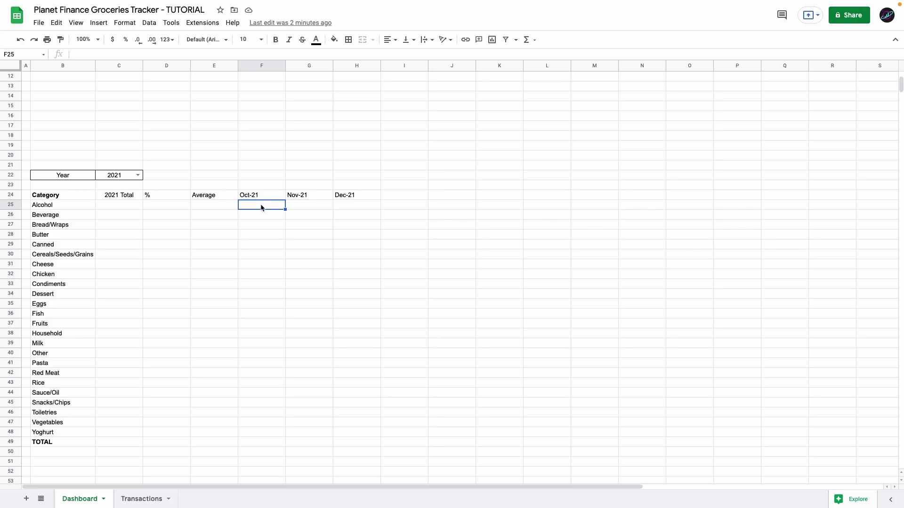
pyautogui.write('=IF(ISBLANK(F$24),"",SUMIFS(   Transactions!$B$3:$B,   Transactions!$G$3:$G, "=" & F$24,   Transactions!$D$3:$D, "=" & $B25 ))')
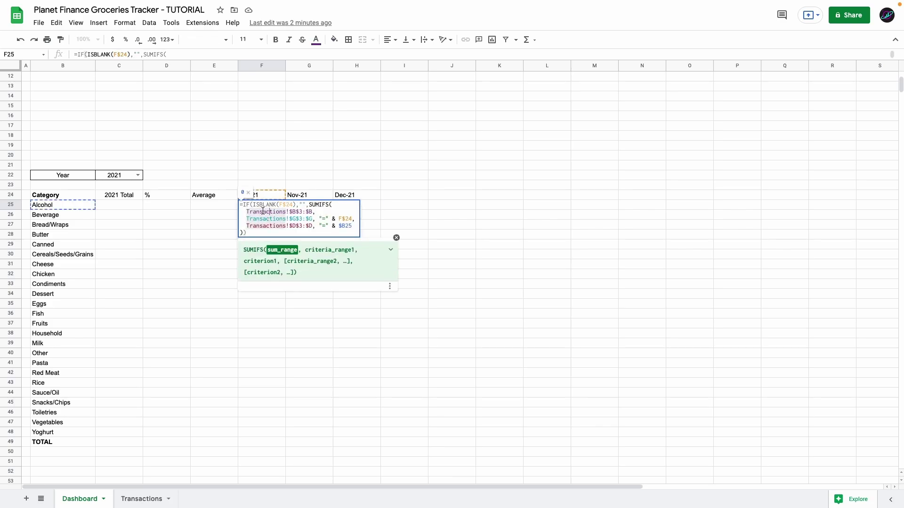
pyautogui.doubleClick(310, 205)
pyautogui.click(279, 211)
pyautogui.press('Return')
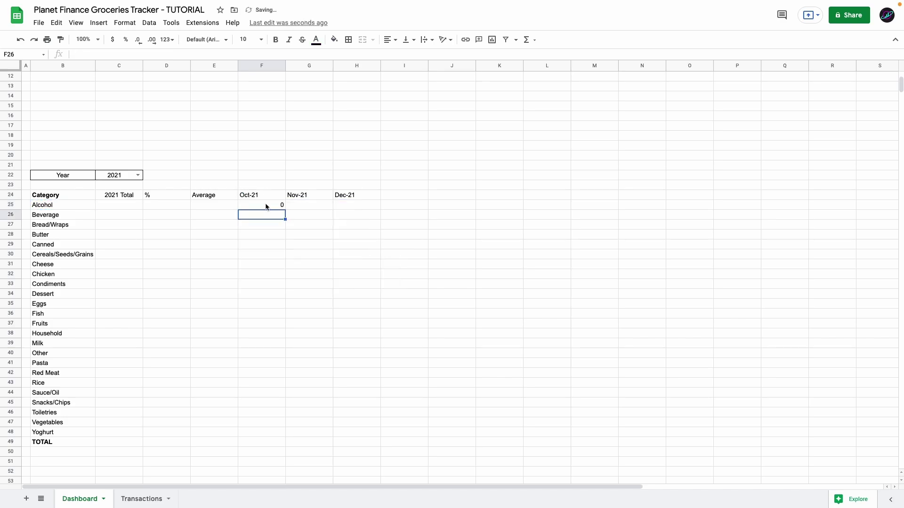
# Step: Fill the F25 formula across F25:Q48 and format the range as currency
pyautogui.click(269, 205)
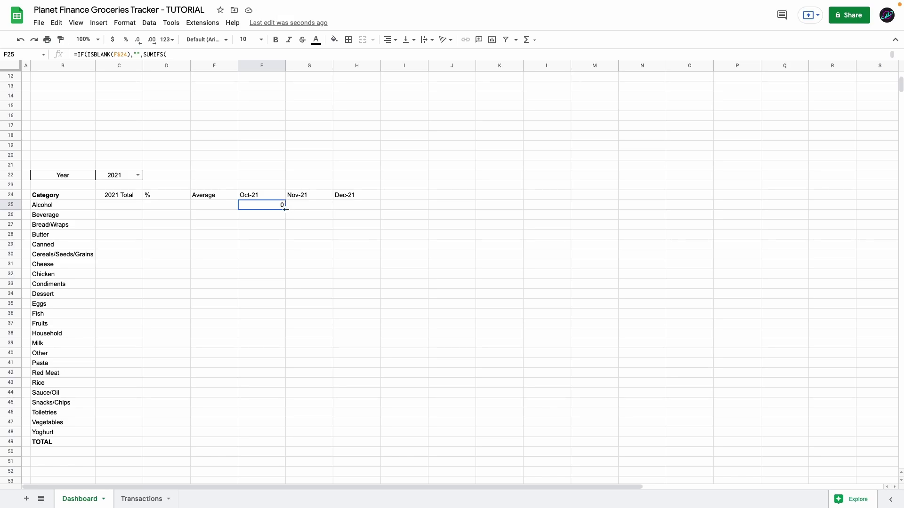
pyautogui.moveTo(286, 209); pyautogui.dragTo(792, 429)
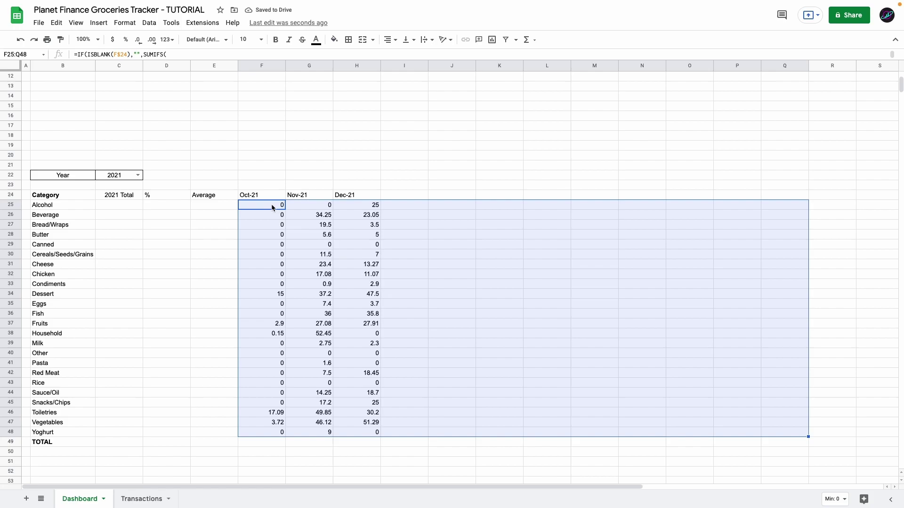
pyautogui.click(113, 41)
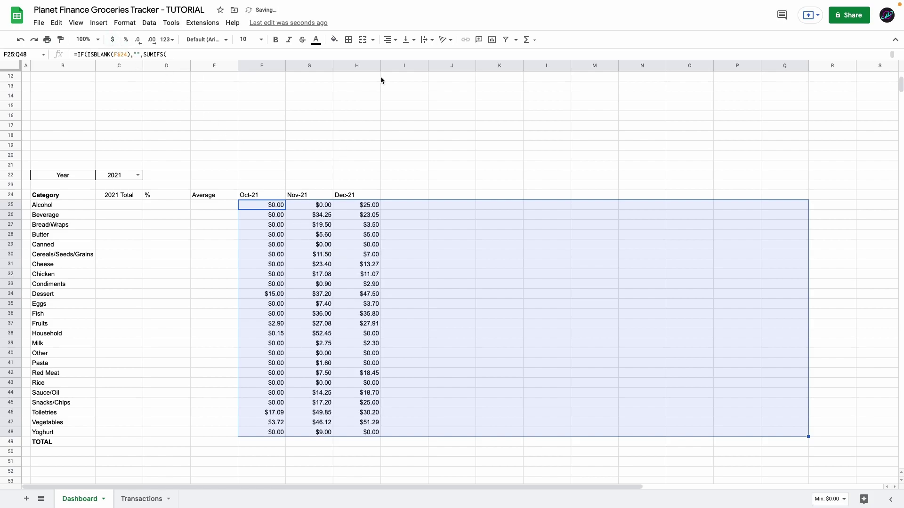
# Step: Centre the monthly amounts in F25:Q48 horizontally and align them to the middle vertically
pyautogui.click(389, 40)
pyautogui.click(400, 57)
pyautogui.click(408, 39)
pyautogui.click(414, 55)
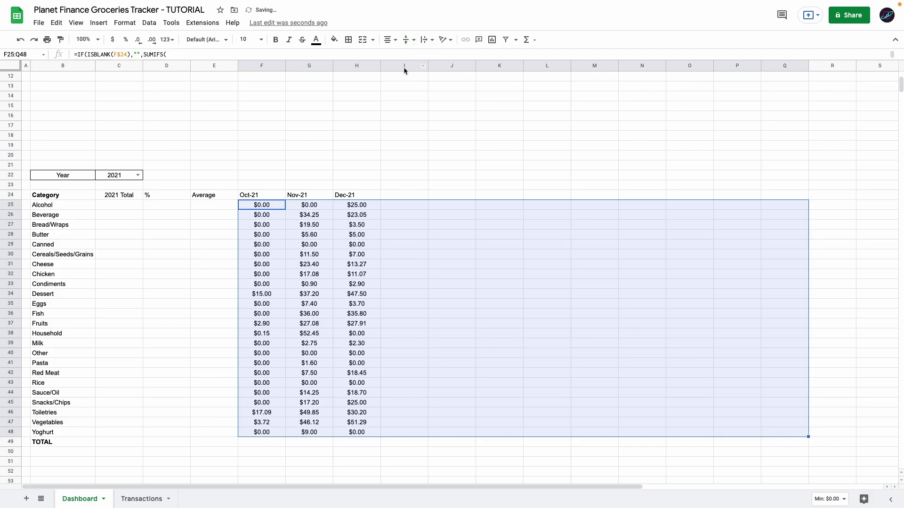
pyautogui.click(246, 204)
# Step: Start a new transaction in row 187 of the Transactions sheet with the date 31-Dec-2021 and the amount $2,000.00
pyautogui.click(142, 499)
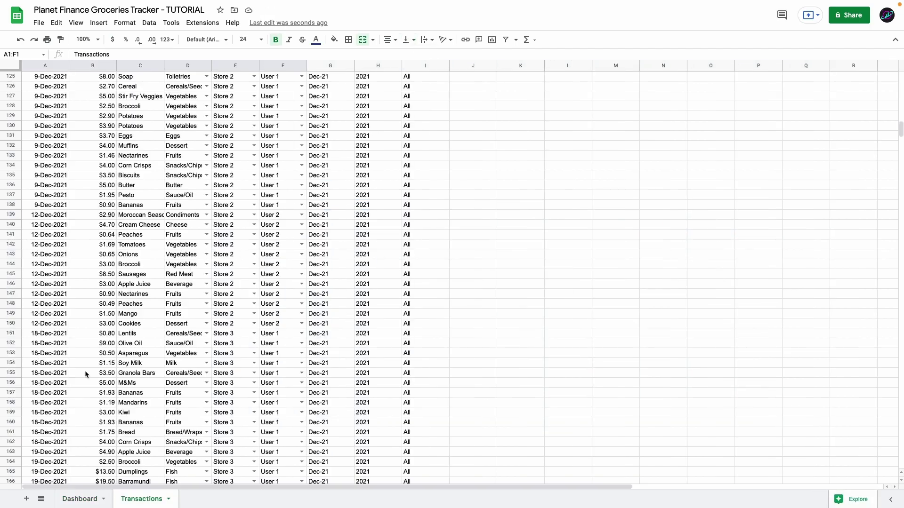
pyautogui.scroll(-6, 86, 371)
pyautogui.scroll(-1, 88, 366)
pyautogui.doubleClick(57, 432)
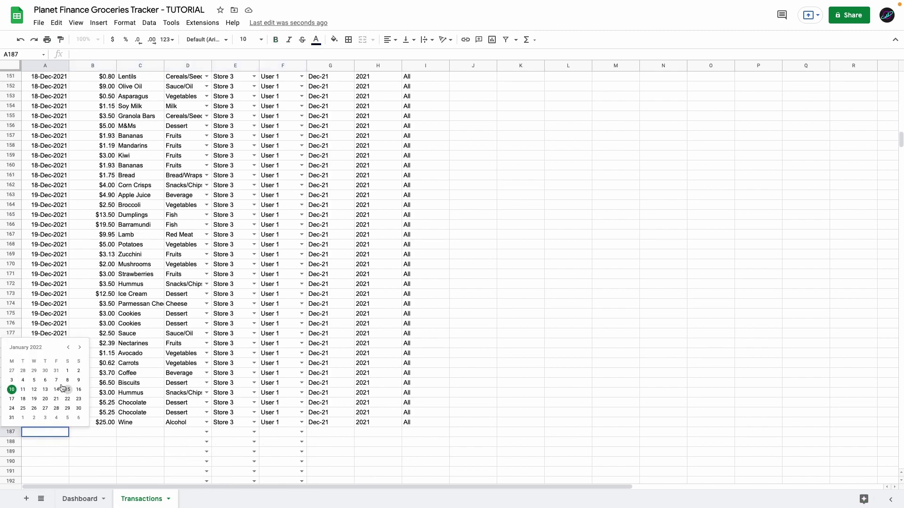
pyautogui.click(83, 419)
pyautogui.press('Tab')
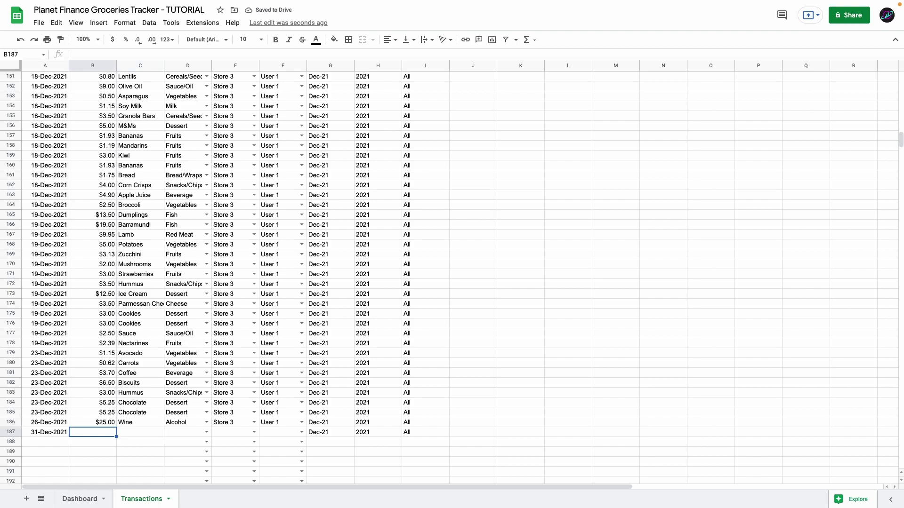
pyautogui.write('2000')
pyautogui.press('Tab')
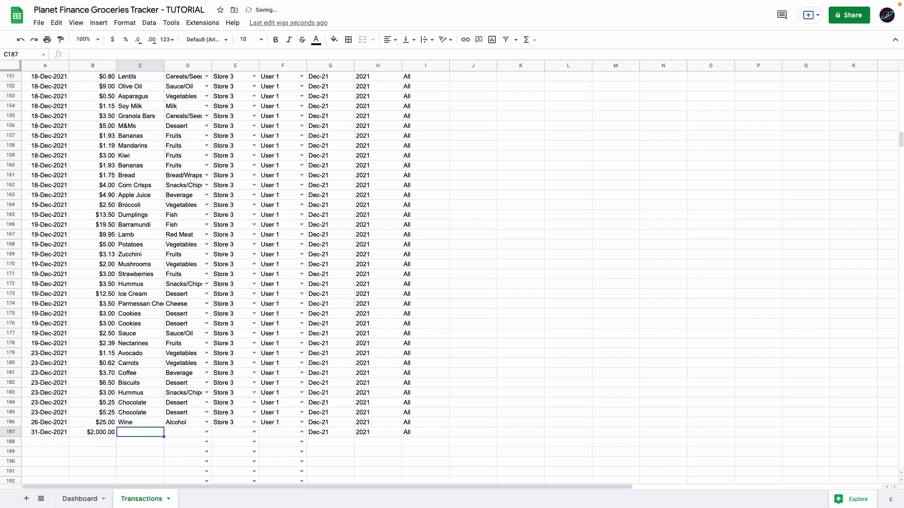
# Step: Enter the description Wine and Cheese in C187 and choose the category Alcohol for that row
pyautogui.write('Wine and Ch')
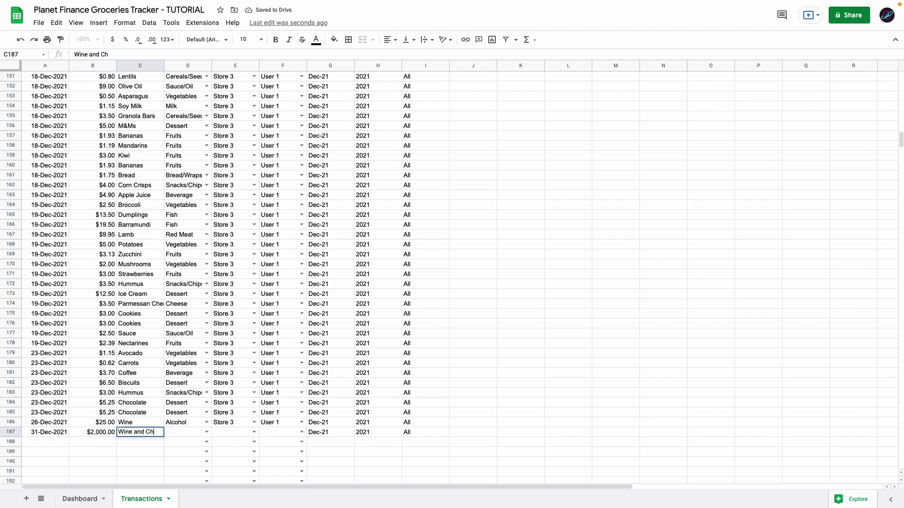
pyautogui.write('se')
pyautogui.press('Tab')
pyautogui.press('Return')
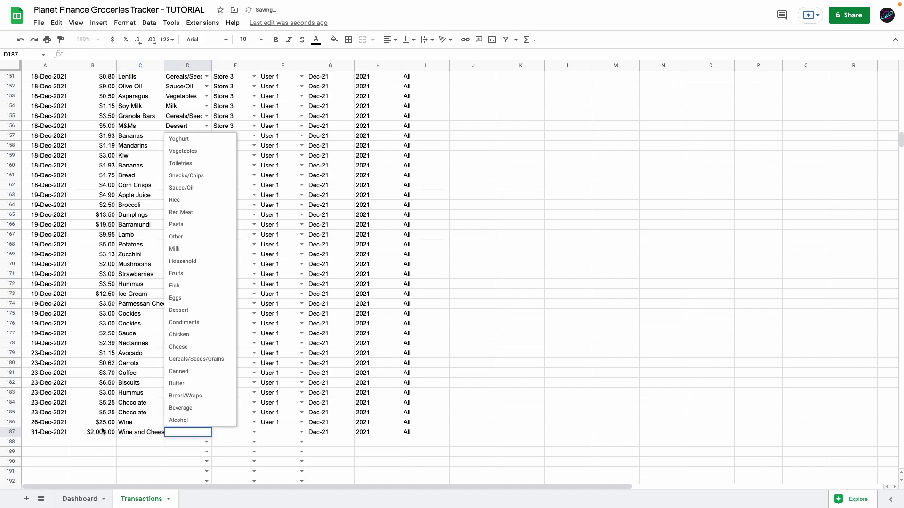
pyautogui.click(183, 421)
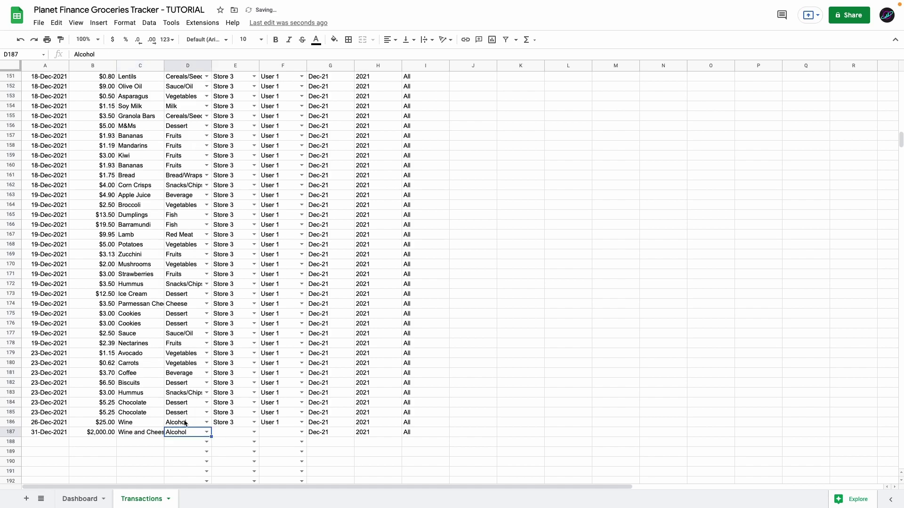
# Step: Choose a store and a user for the transaction in row 187 and return to the Dashboard's monthly category amounts
pyautogui.doubleClick(241, 433)
pyautogui.click(236, 408)
pyautogui.doubleClick(282, 432)
pyautogui.click(277, 408)
pyautogui.click(71, 499)
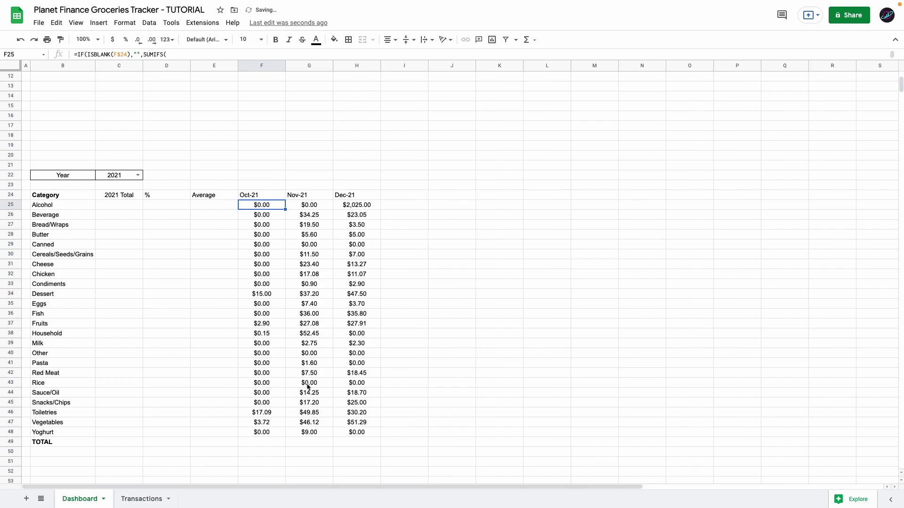
# Step: Enter =SUMIFS(Transactions!$B$3:$B,Transactions!$D$3:$D,$B25,Transactions!$H$3:$H,$C$22) in C25, fill it down to C48 and format the yearly totals as currency
pyautogui.click(353, 206)
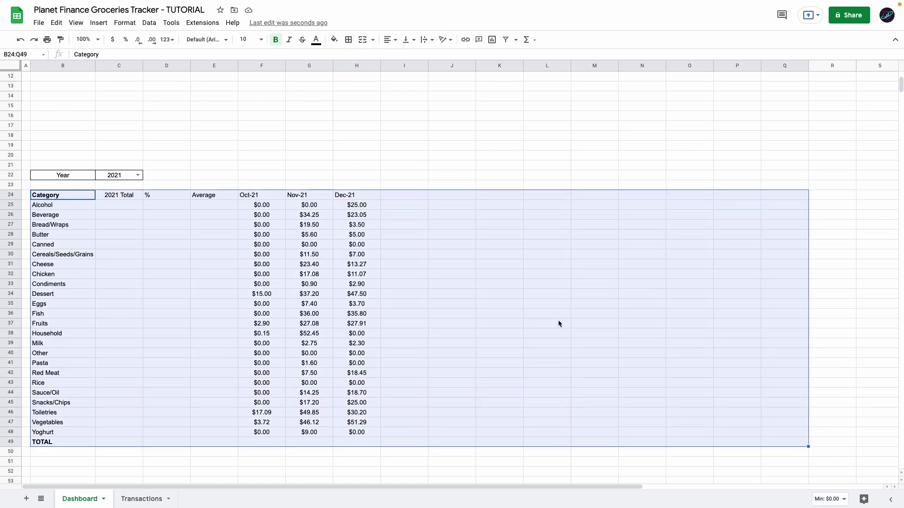
pyautogui.click(132, 205)
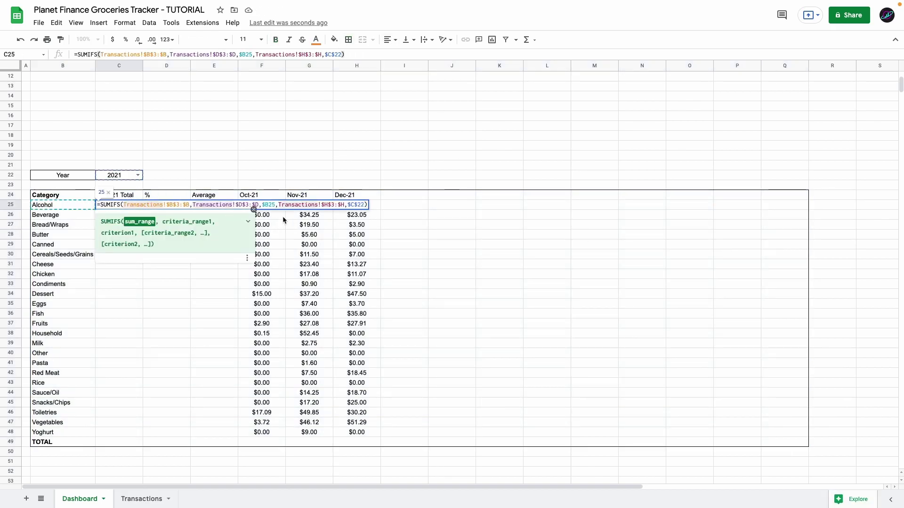
pyautogui.press('Return')
pyautogui.click(127, 205)
pyautogui.moveTo(143, 209); pyautogui.dragTo(139, 435)
pyautogui.click(113, 40)
# Step: Calculate Alcohol's share of the yearly total in D25 with =C25/$C$49
pyautogui.doubleClick(152, 204)
pyautogui.write('=C25/$C$49')
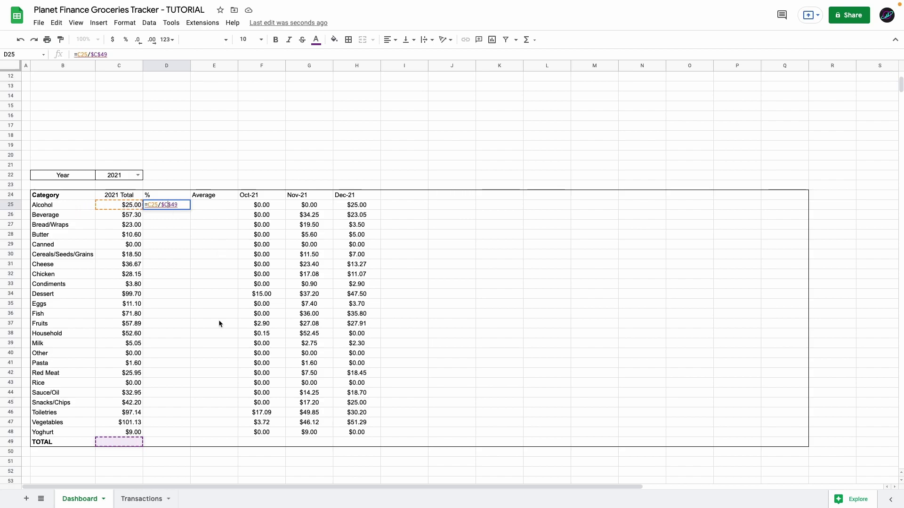
pyautogui.press('Return')
# Step: Sum the yearly category totals in C49 with =SUM(C25:C48)
pyautogui.click(121, 444)
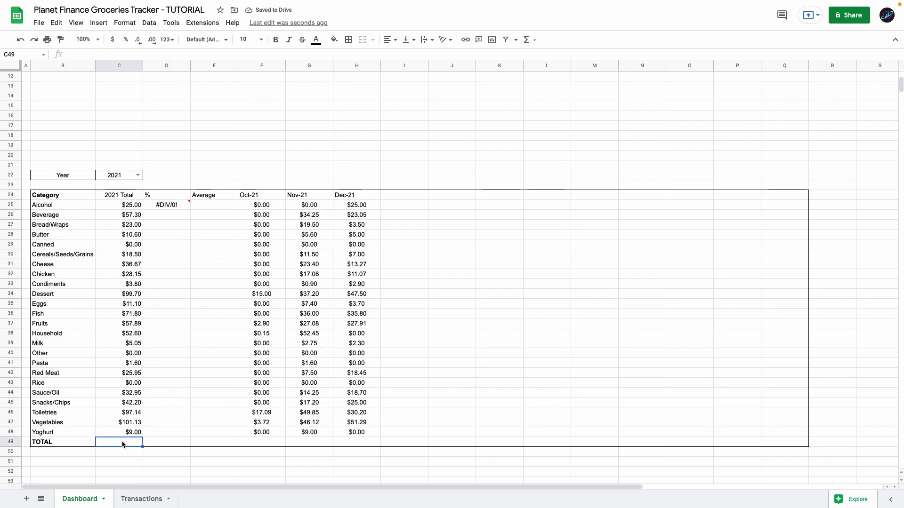
pyautogui.write('=sum(C25:C48)')
pyautogui.press('Return')
# Step: Format D25 as a percentage and fill the % and Average formulas down to the Yoghurt row
pyautogui.click(167, 205)
pyautogui.click(125, 40)
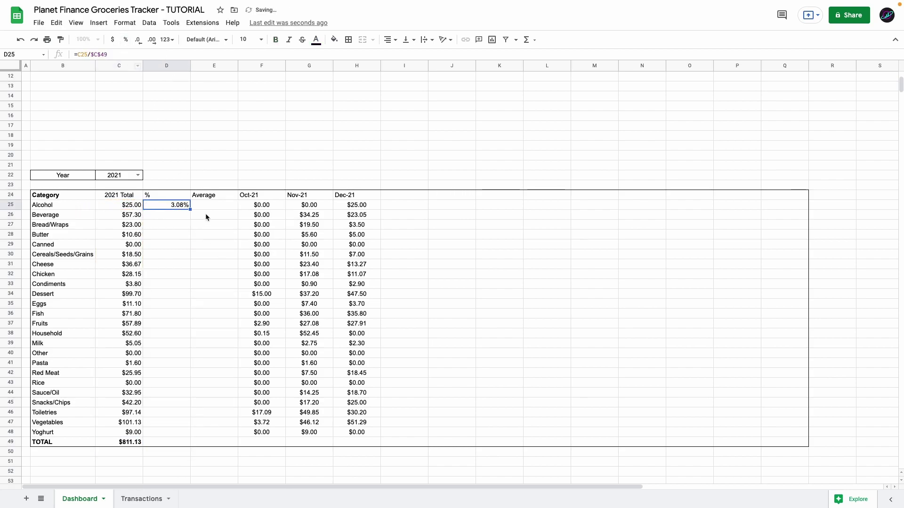
pyautogui.moveTo(76, 205); pyautogui.dragTo(200, 211)
pyautogui.click(177, 205)
pyautogui.doubleClick(190, 210)
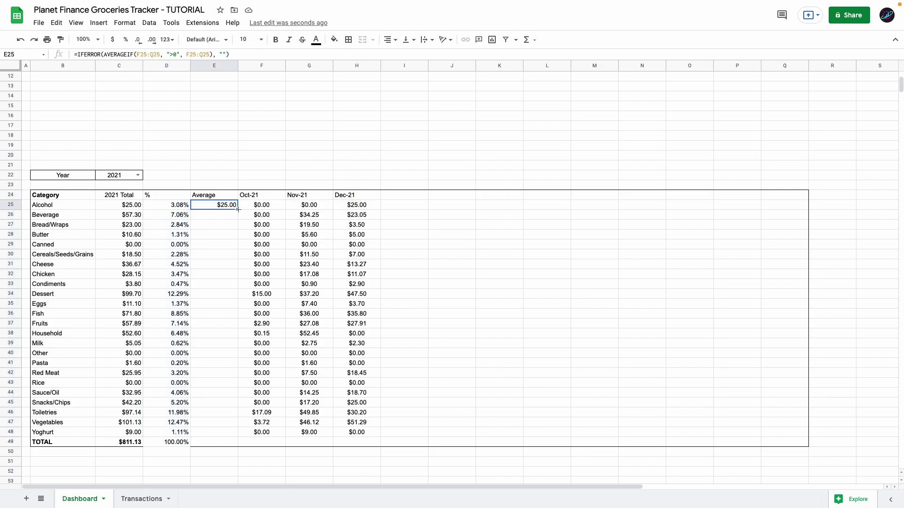
pyautogui.doubleClick(237, 210)
# Step: Sum the October amounts in F49 with =SUM(F25:F48) and copy the formula across to Q49
pyautogui.click(269, 442)
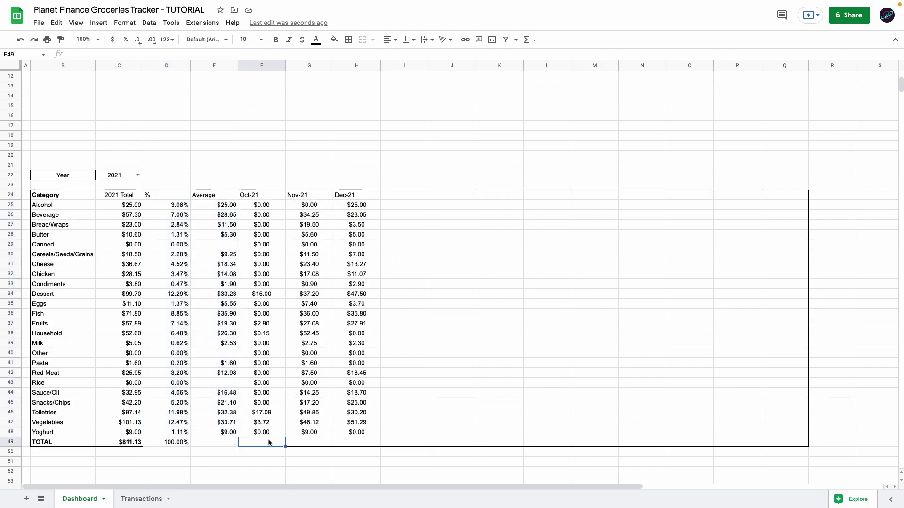
pyautogui.write('=SUM(F25:F48)')
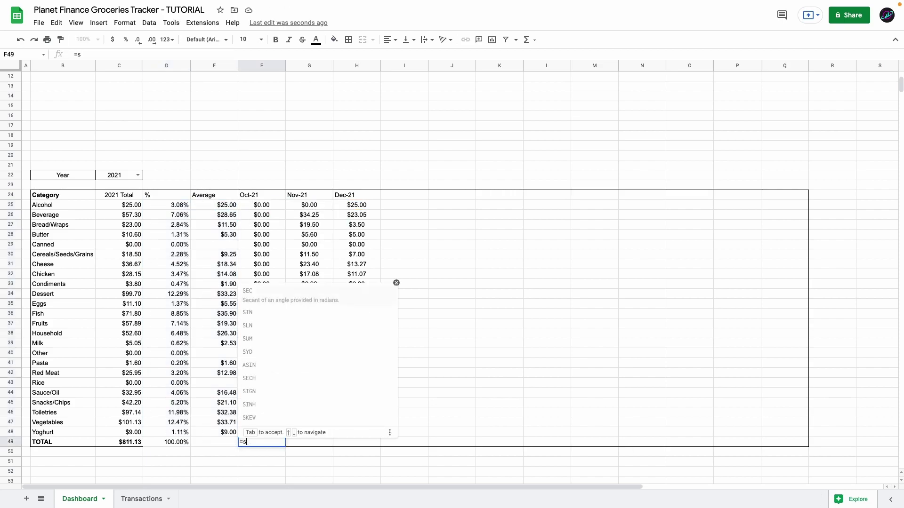
pyautogui.press('Tab')
pyautogui.doubleClick(267, 440)
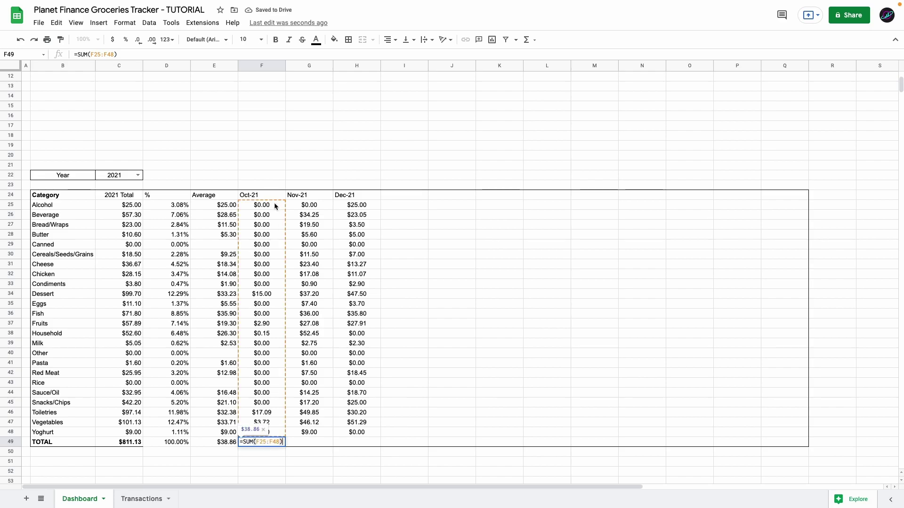
pyautogui.press('Return')
pyautogui.click(273, 442)
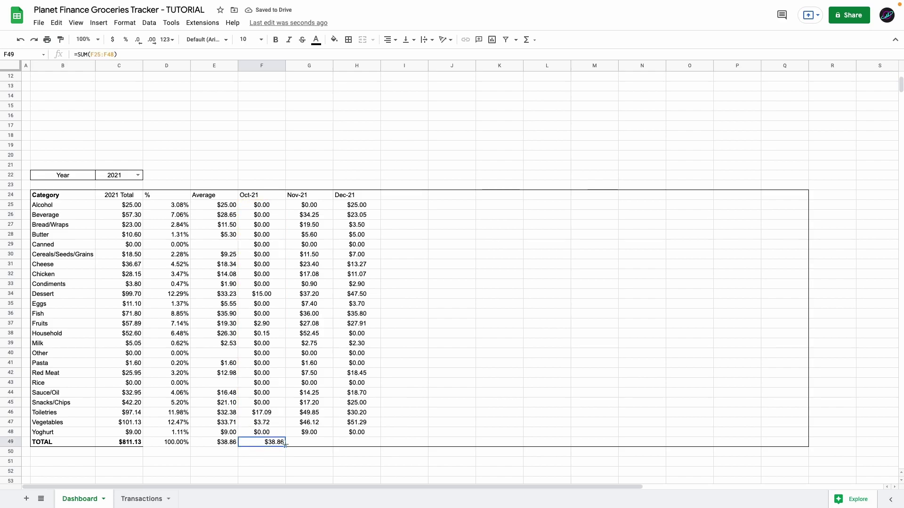
pyautogui.moveTo(285, 447); pyautogui.dragTo(784, 442)
# Step: Bold the totals in D49:E49 and the headers in C24:Q24, and outline the category column B24:B49 with a border
pyautogui.moveTo(166, 442); pyautogui.dragTo(215, 444)
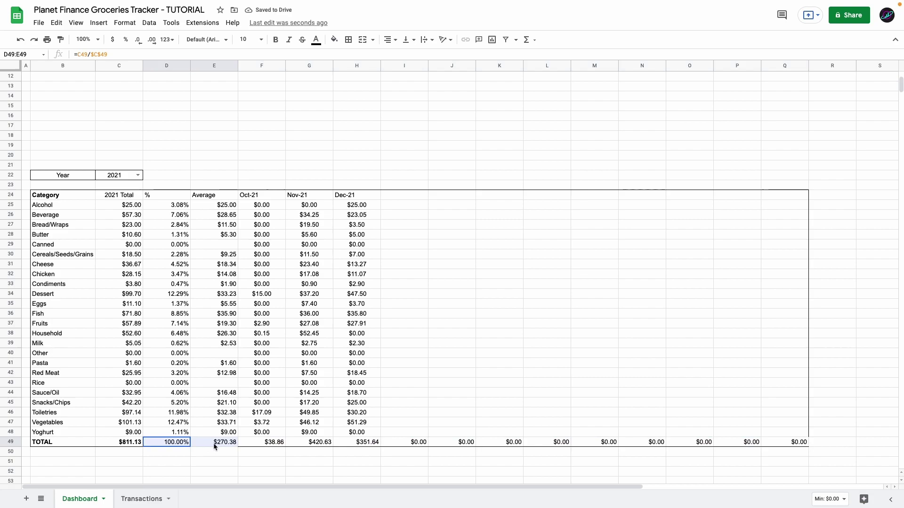
pyautogui.hotkey('ctrl', 'b')
pyautogui.moveTo(119, 195); pyautogui.dragTo(784, 195)
pyautogui.hotkey('ctrl', 'b')
pyautogui.moveTo(63, 195); pyautogui.dragTo(63, 442)
pyautogui.click(348, 40)
pyautogui.click(402, 59)
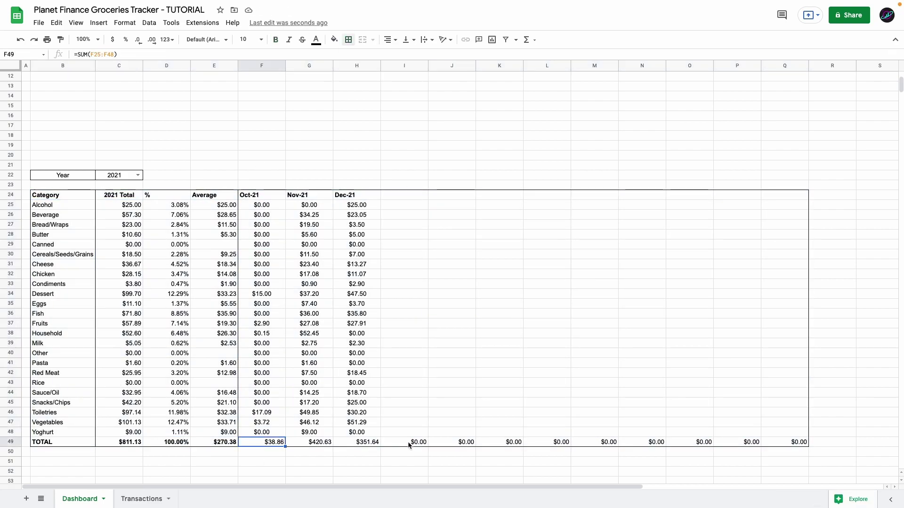
# Step: Change the October total in F49 to =IF(ISBLANK(F24),"",SUM(F25:F48)) to leave it empty without a month header
pyautogui.click(409, 445)
pyautogui.click(452, 446)
pyautogui.click(495, 444)
pyautogui.click(417, 444)
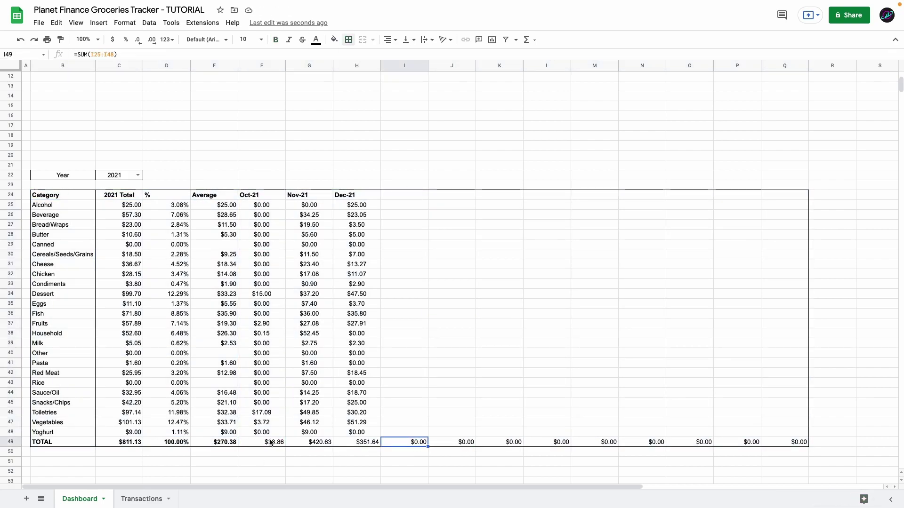
pyautogui.doubleClick(270, 441)
pyautogui.click(245, 442)
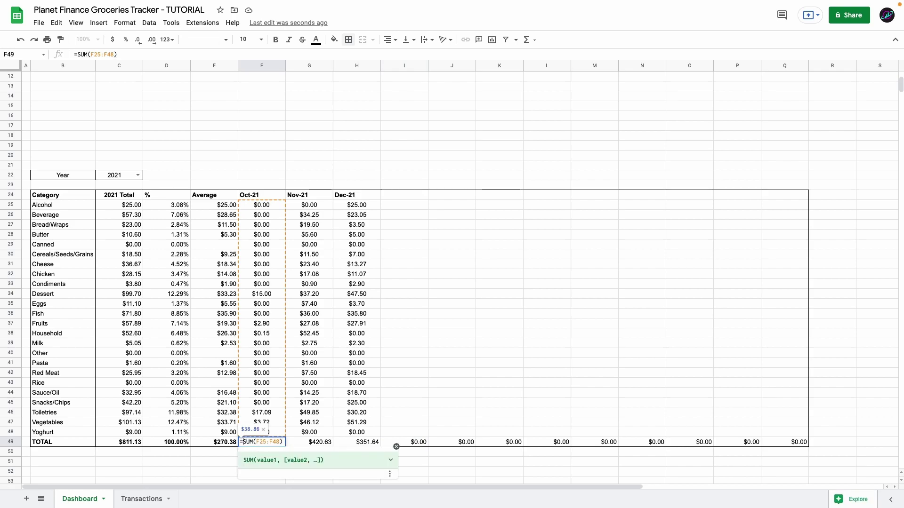
pyautogui.write('if(isblank(F24),"" ')
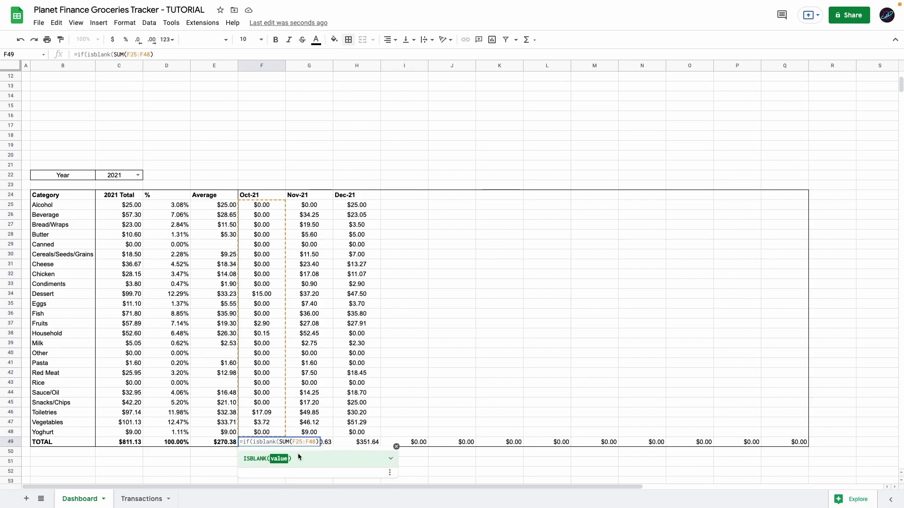
pyautogui.write(',')
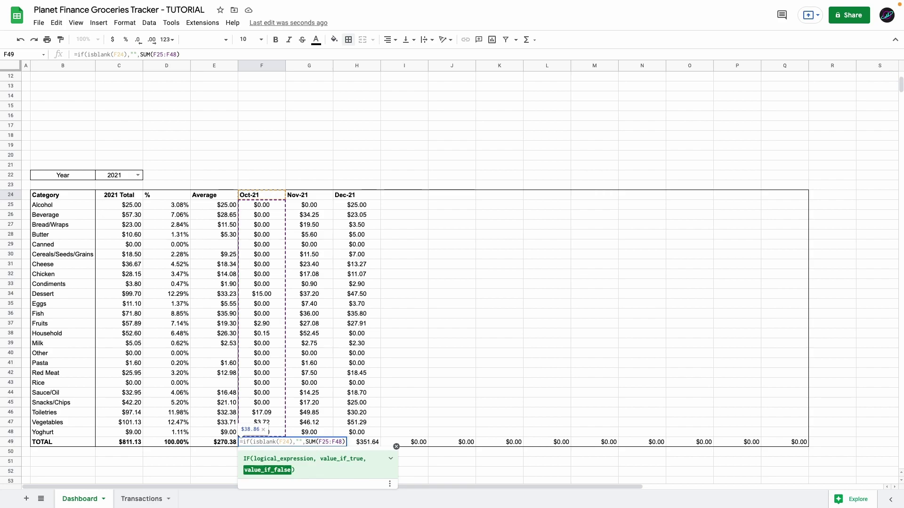
pyautogui.press('Return')
# Step: Copy the revised total formula from F49 across the monthly columns to Q49
pyautogui.click(273, 442)
pyautogui.moveTo(286, 447); pyautogui.dragTo(787, 449)
pyautogui.moveTo(421, 443); pyautogui.dragTo(781, 444)
pyautogui.click(383, 445)
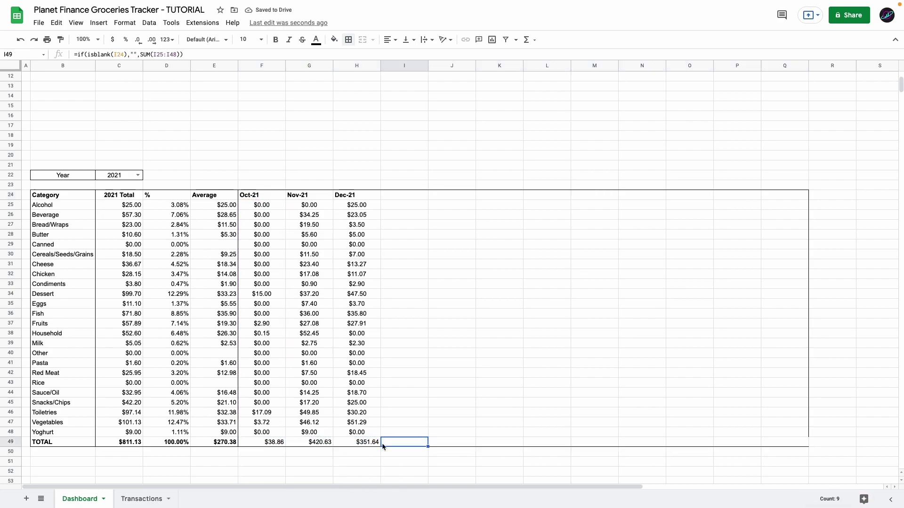
pyautogui.click(406, 186)
pyautogui.click(414, 195)
pyautogui.click(449, 196)
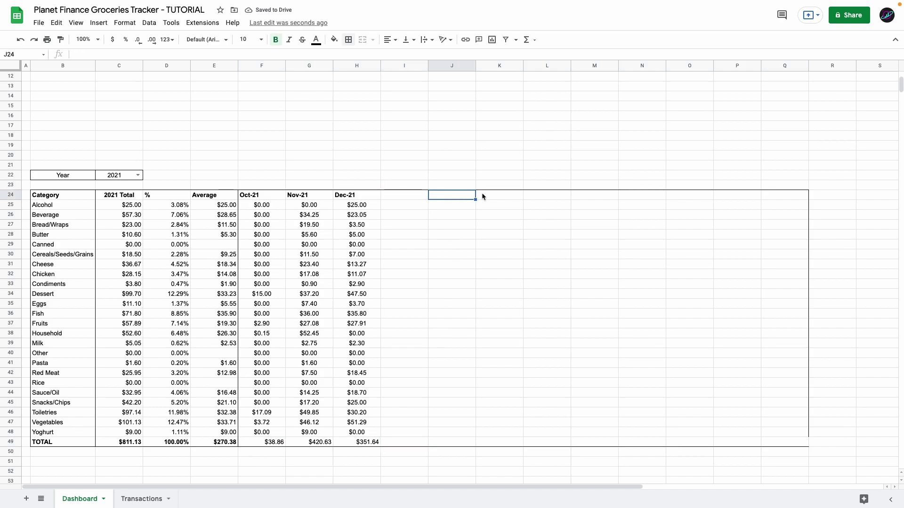
pyautogui.click(482, 197)
# Step: Centre the whole table B24:Q49 horizontally and align it to the middle vertically
pyautogui.moveTo(51, 196); pyautogui.dragTo(791, 442)
pyautogui.click(389, 39)
pyautogui.click(402, 55)
pyautogui.click(406, 39)
pyautogui.click(419, 55)
pyautogui.click(75, 413)
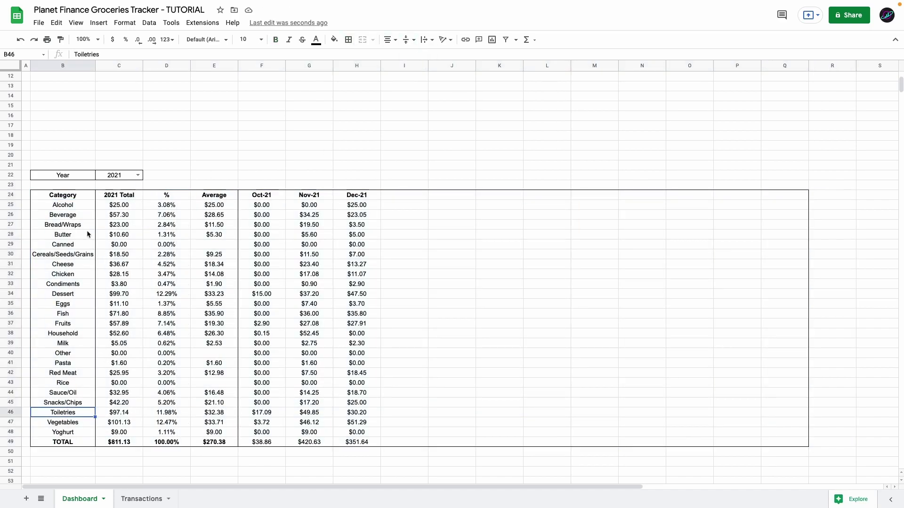
# Step: Add a title in B51 below the table that joins the selected year with " Breakdown"
pyautogui.moveTo(68, 196); pyautogui.dragTo(362, 390)
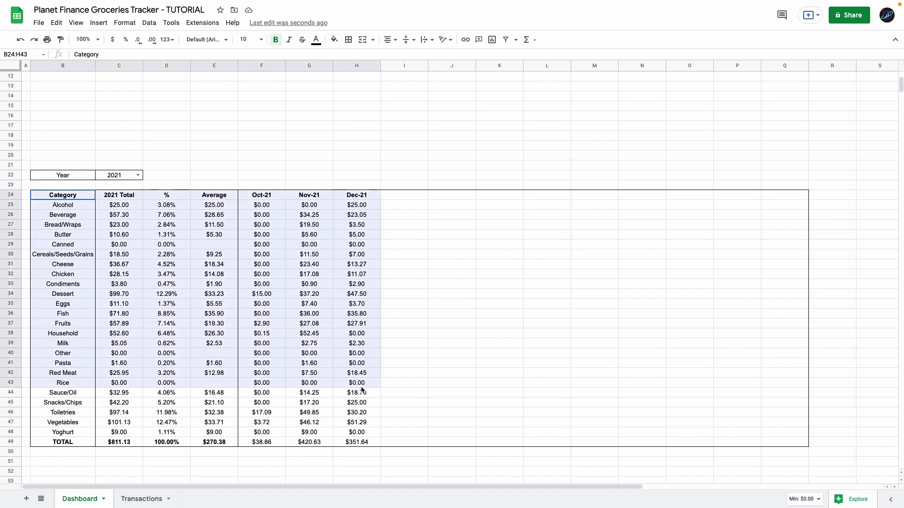
pyautogui.click(63, 442)
pyautogui.scroll(-5, 81, 415)
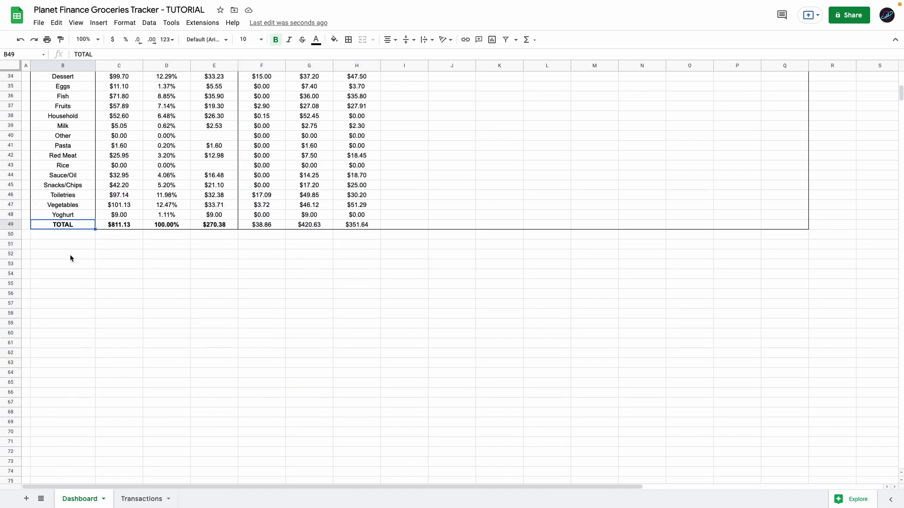
pyautogui.click(63, 247)
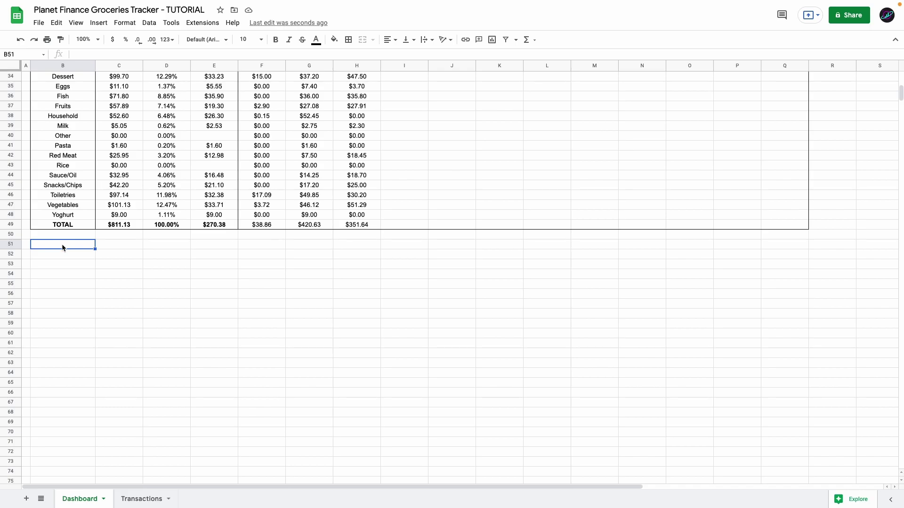
pyautogui.write('=')
pyautogui.scroll(4, 62, 244)
pyautogui.click(123, 125)
pyautogui.write('&" Breakdown"')
pyautogui.press('Return')
# Step: Enter the breakdown labels User 1 in B53 and User 2 in B54
pyautogui.click(71, 359)
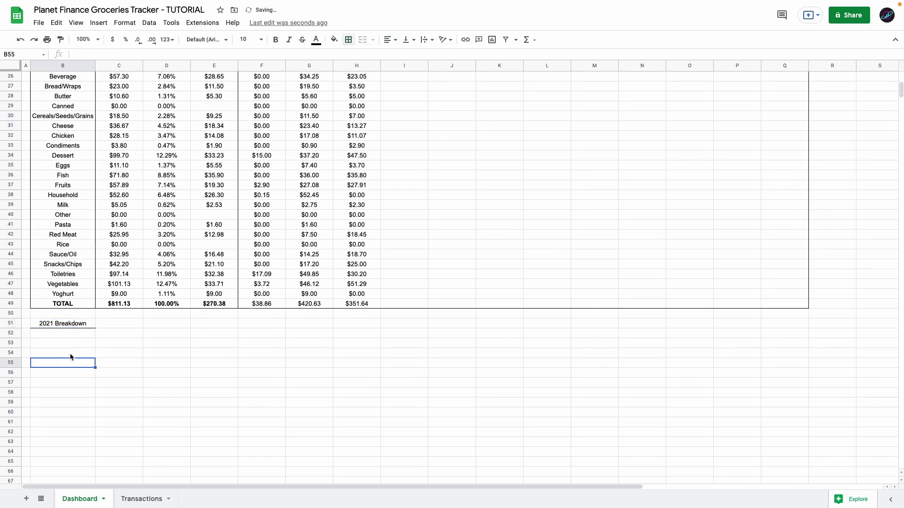
pyautogui.click(70, 343)
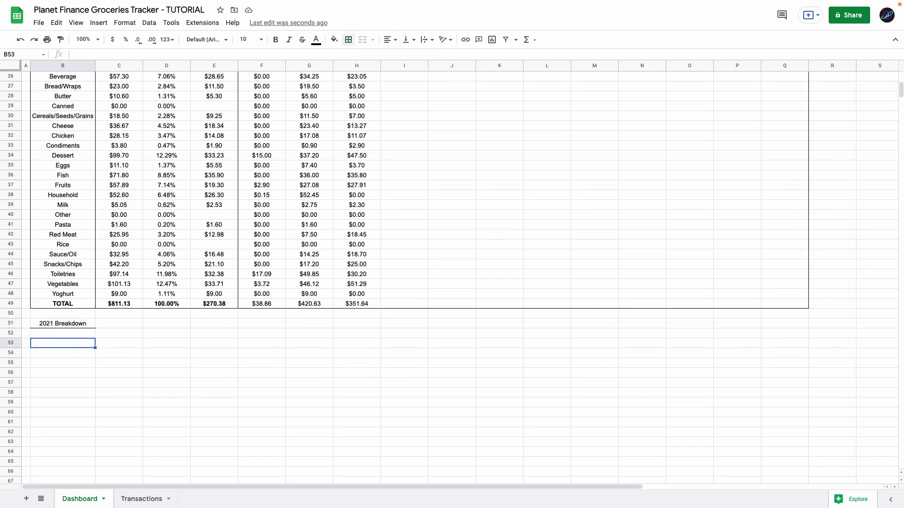
pyautogui.write('User 1')
pyautogui.press('Return')
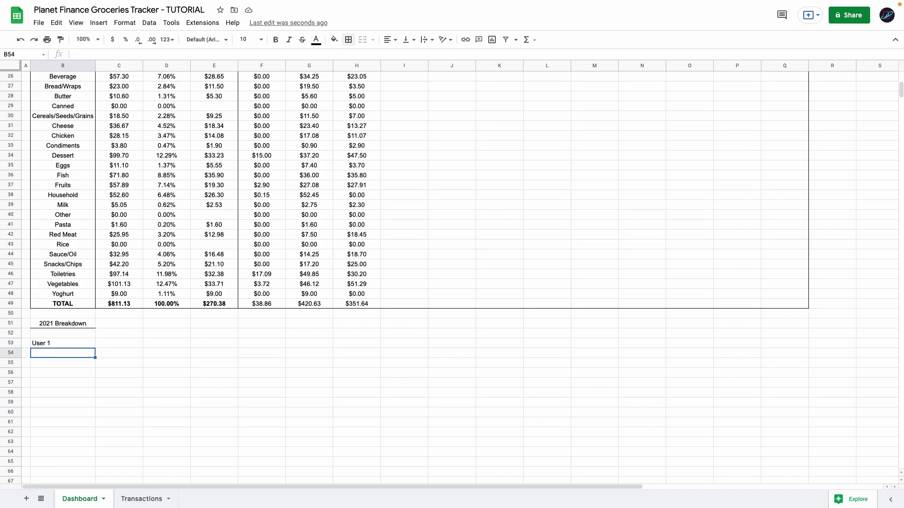
pyautogui.write('User 2')
pyautogui.press('Return')
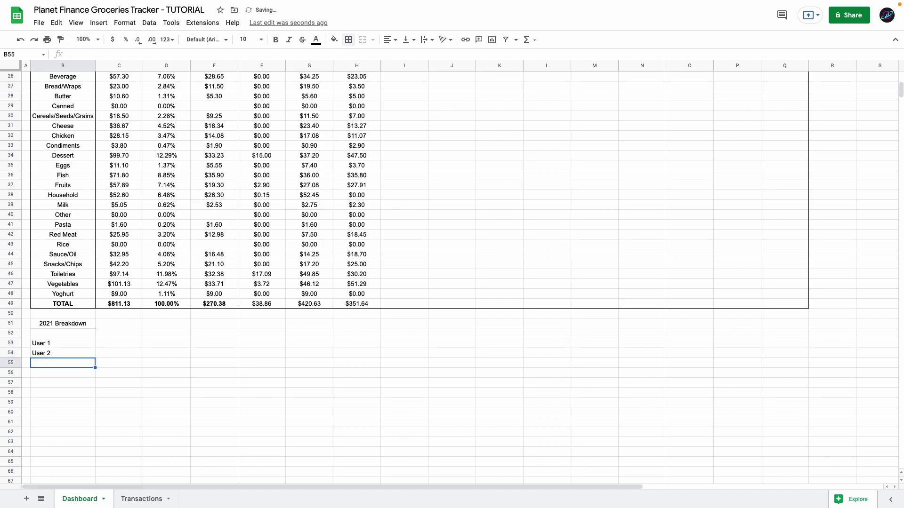
# Step: Enter the store labels Store 1, Store 3 and Store 4 in B56:B58, leaving row 55 blank
pyautogui.press('Down')
pyautogui.write('St')
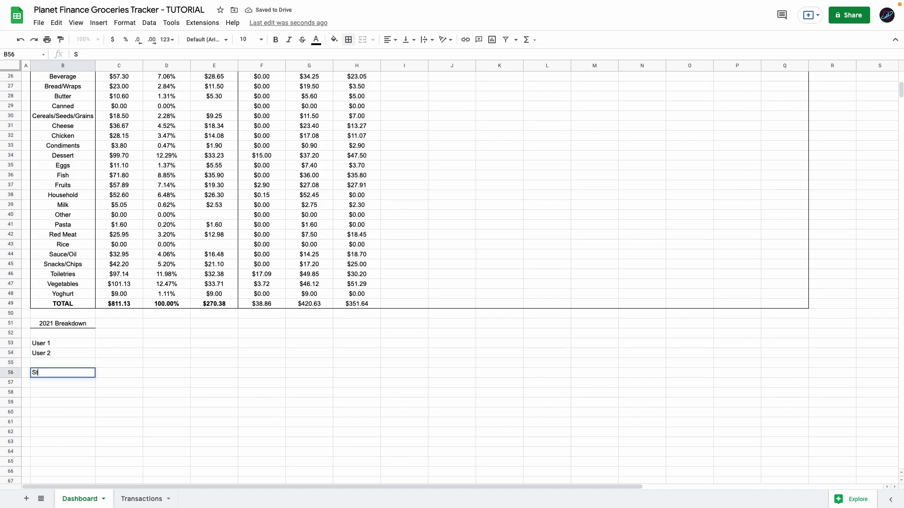
pyautogui.write('ore 1')
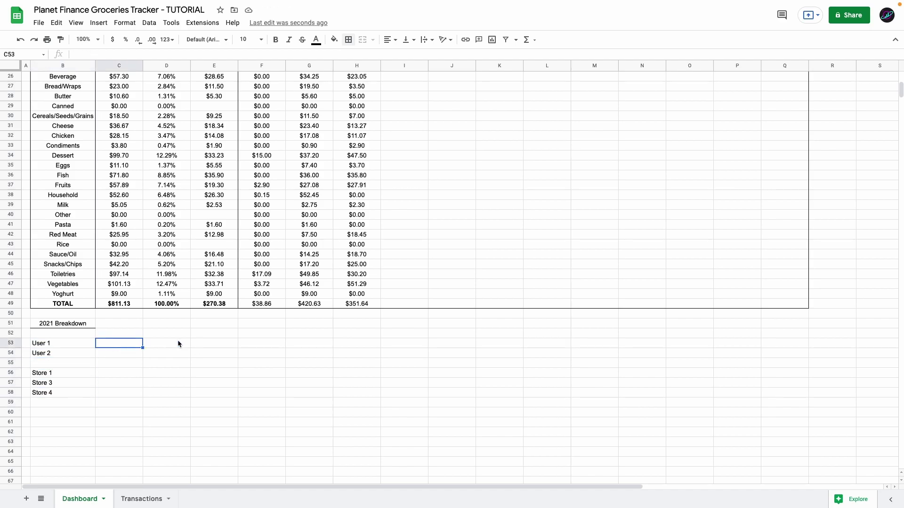
# Step: Enter =IF(ISBLANK(F$24),"",SUMIFS(Transactions!$B$3:$B,Transactions!$F$3:$F,$B53,Transactions!$G$3:$G,F$24)) in F53 for User 1's October spending and review its references
pyautogui.doubleClick(262, 344)
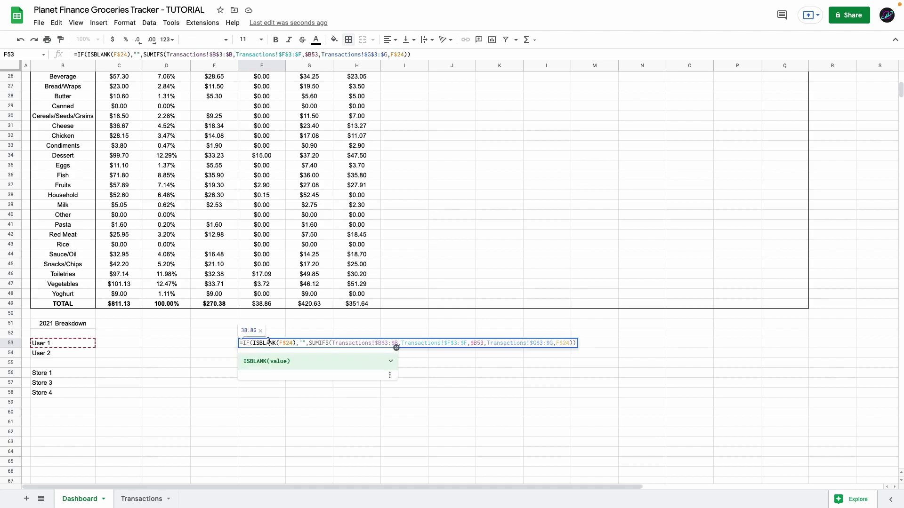
pyautogui.click(359, 343)
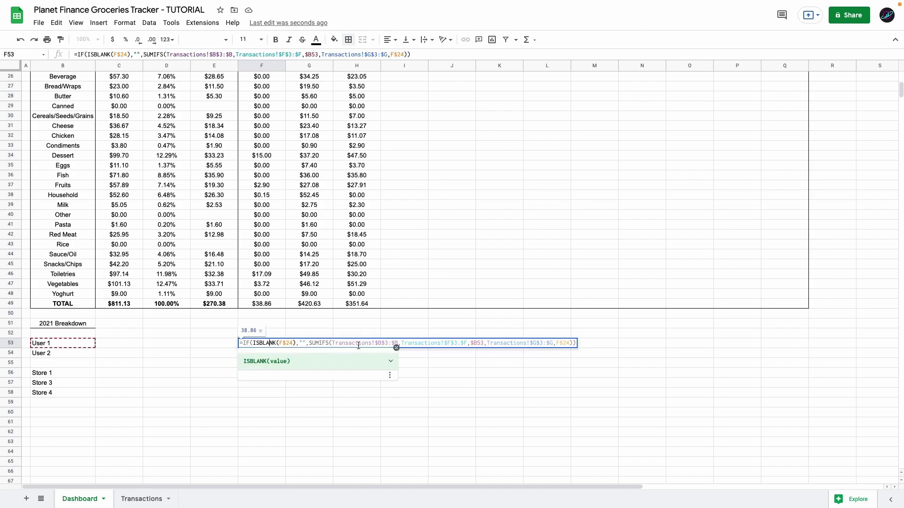
pyautogui.click(425, 343)
pyautogui.click(474, 343)
pyautogui.click(496, 343)
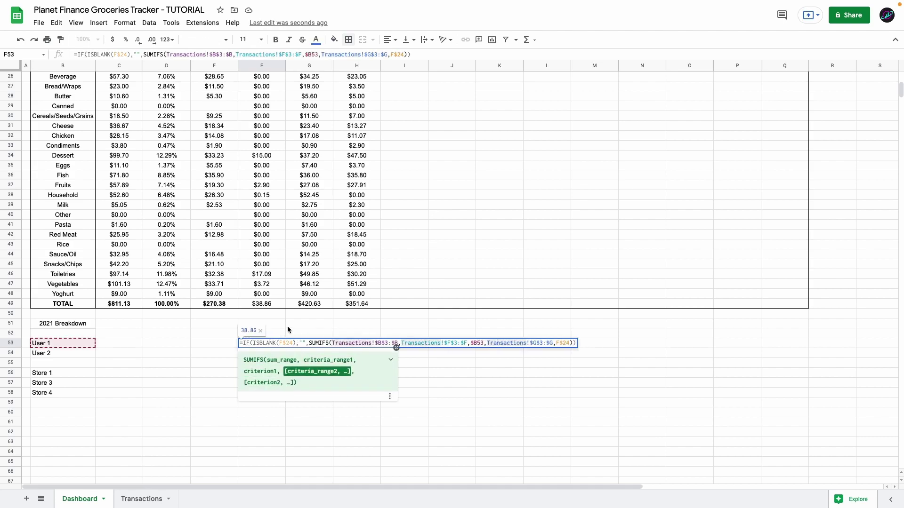
pyautogui.scroll(3, 162, 287)
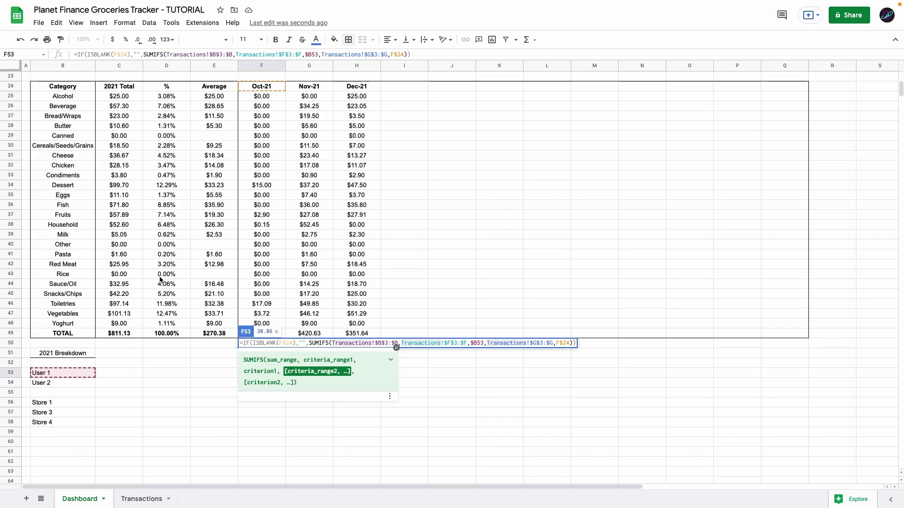
pyautogui.scroll(-7, 100, 268)
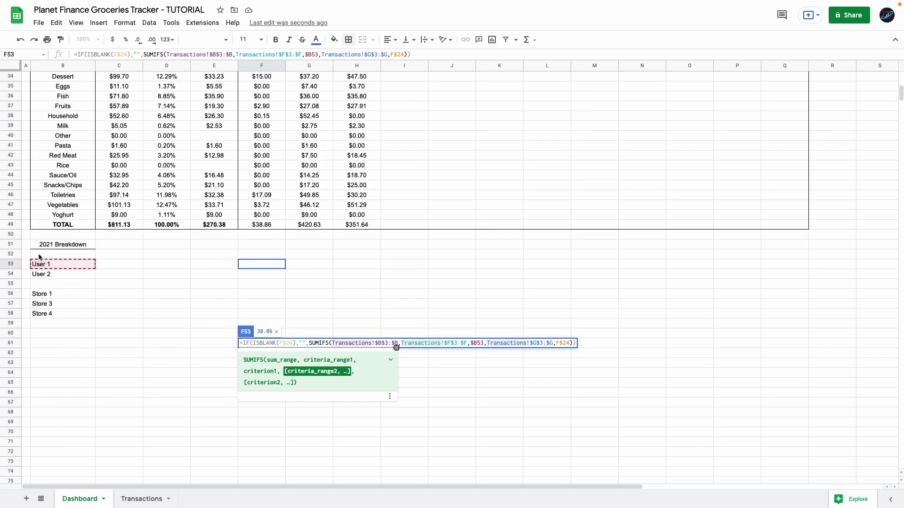
pyautogui.press('Return')
pyautogui.click(270, 267)
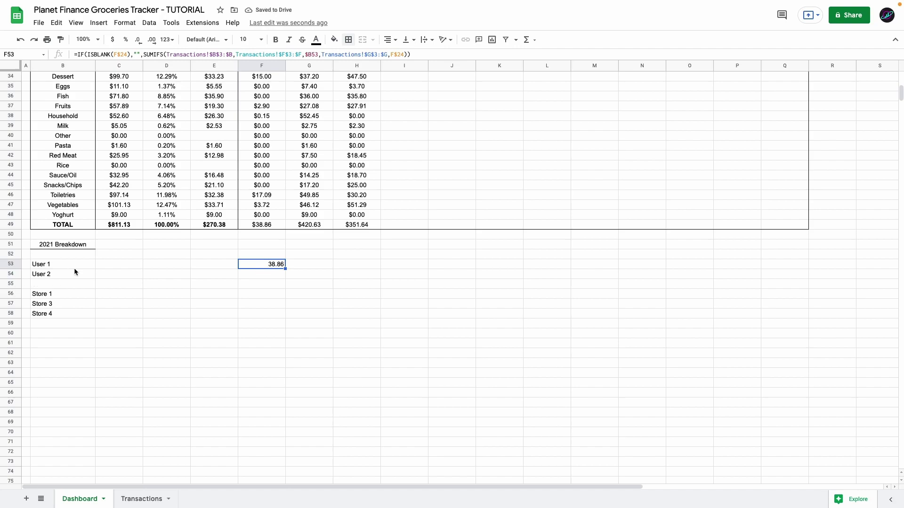
pyautogui.scroll(5, 273, 264)
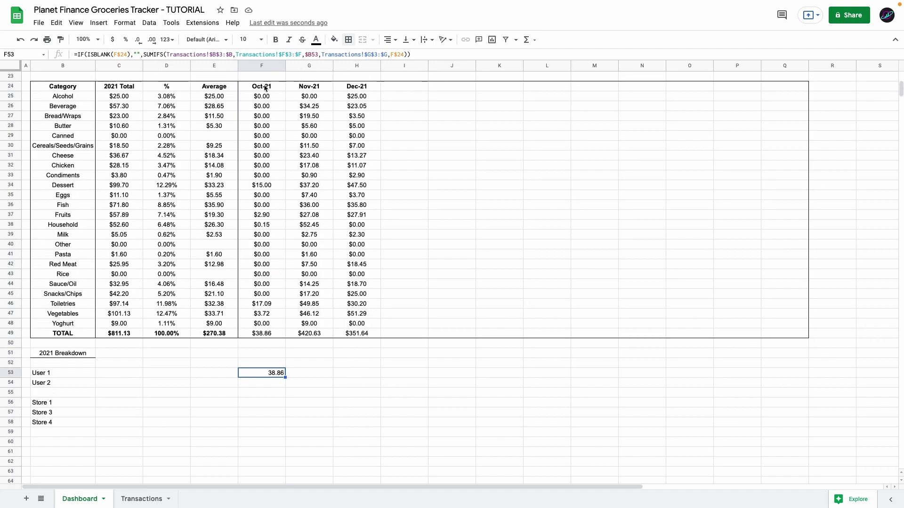
pyautogui.doubleClick(270, 373)
pyautogui.click(343, 373)
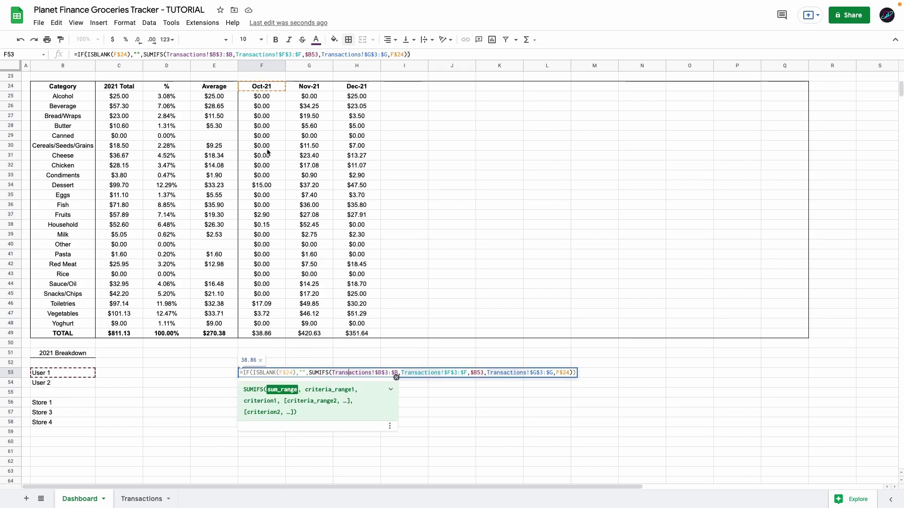
pyautogui.press('Escape')
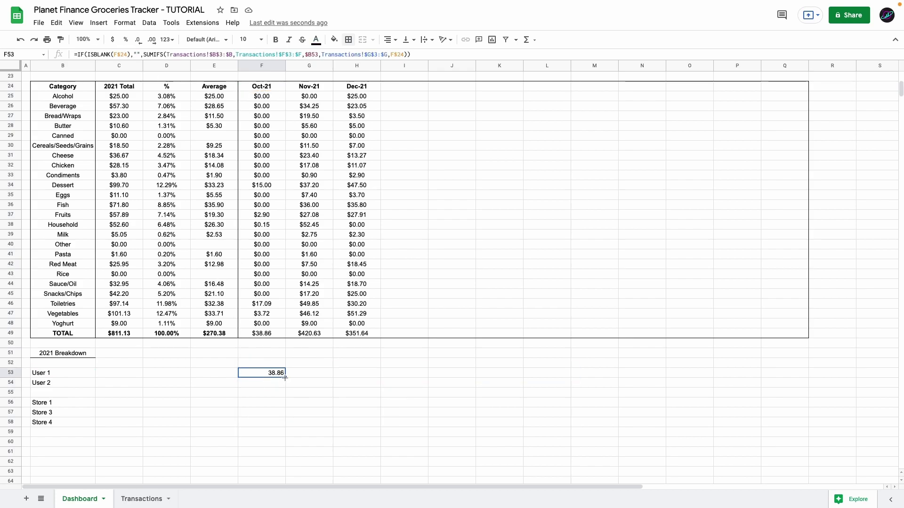
# Step: Fill F53's formula across to Q53 and enter =IF(ISBLANK(F$24),"",SUMIFS(Transactions!$B$3:$B,Transactions!$E$3:$E,$B56,Transactions!$G$3:$G,F$24)) in F56 for Store 1
pyautogui.moveTo(285, 378); pyautogui.dragTo(772, 373)
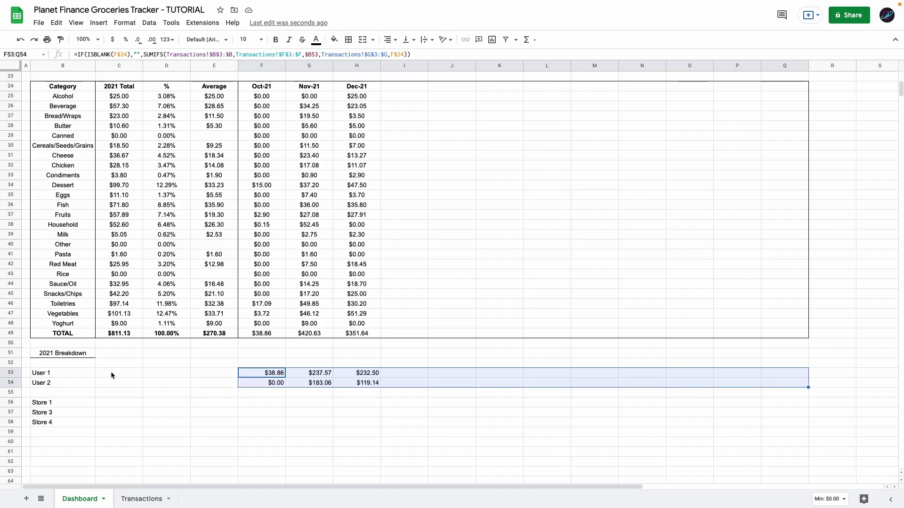
pyautogui.click(253, 402)
pyautogui.write('=IF(ISBLANK(F$24),"",SUMIFS(Transactions!$B$3:$B,Transactions!$E$3:$E,$B56,Transactions!$G$3:$G,F$24))')
pyautogui.doubleClick(253, 402)
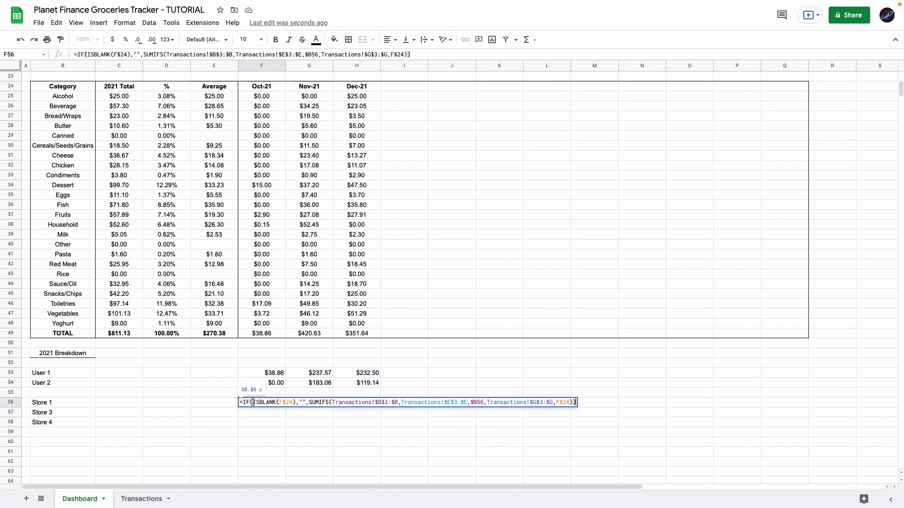
pyautogui.press('Escape')
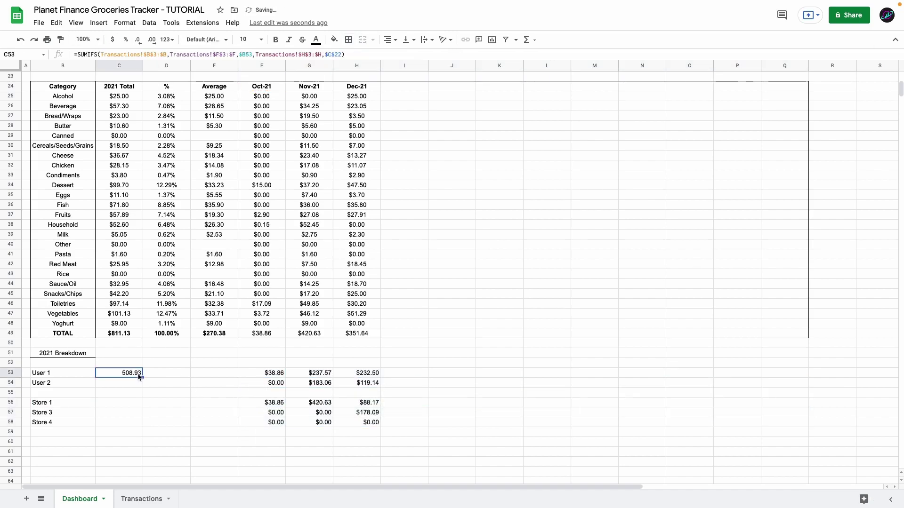
# Step: Enter =SUMIFS(Transactions!$B$3:$B,Transactions!$F$3:$F,$B53,Transactions!$H$3:$H,$C$22) in C53 for User 1's yearly total and fill it down to C54
pyautogui.doubleClick(134, 374)
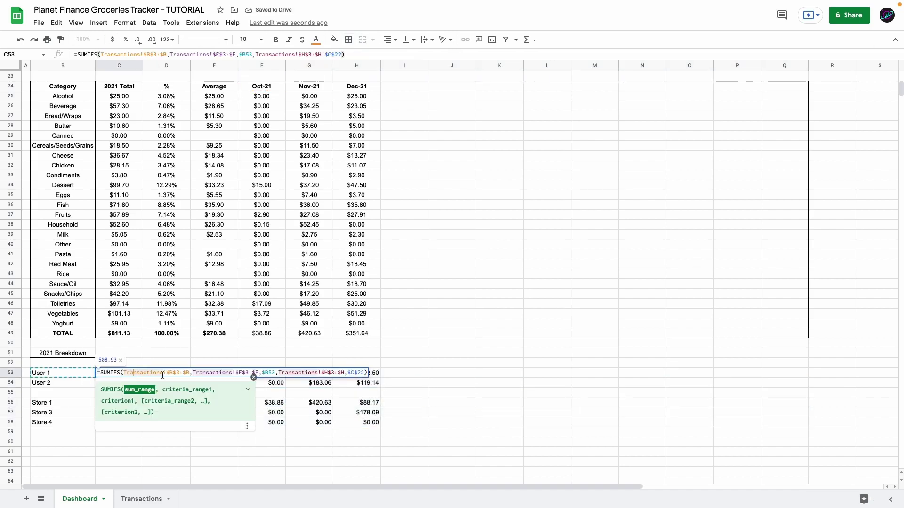
pyautogui.press('Return')
pyautogui.click(137, 374)
pyautogui.moveTo(142, 377); pyautogui.dragTo(142, 383)
# Step: Enter =C53/$C$49 in D53, fill it down to D54 and format both user shares as percentages
pyautogui.click(157, 374)
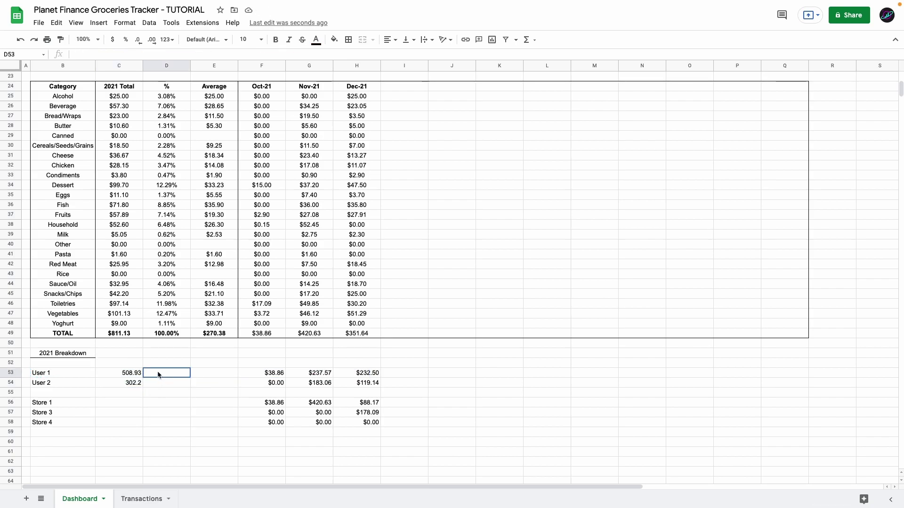
pyautogui.write('=C53/$C$49')
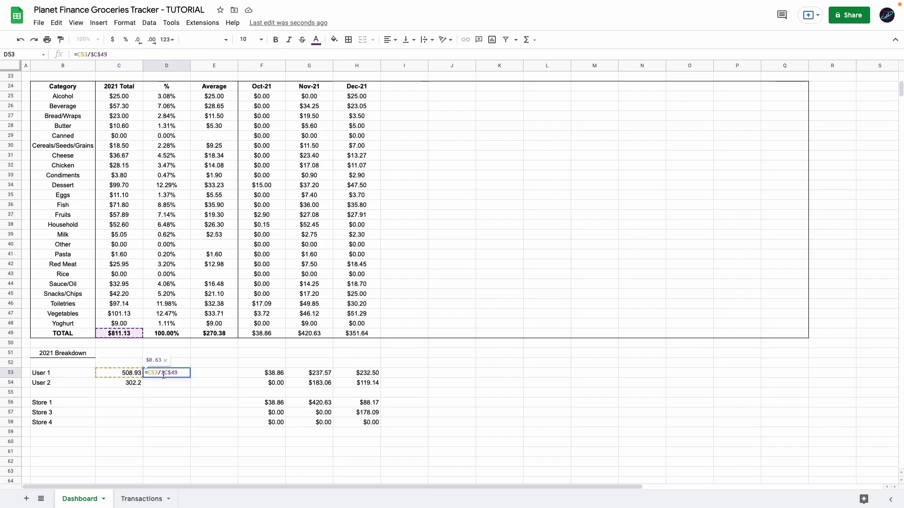
pyautogui.press('Return')
pyautogui.click(168, 376)
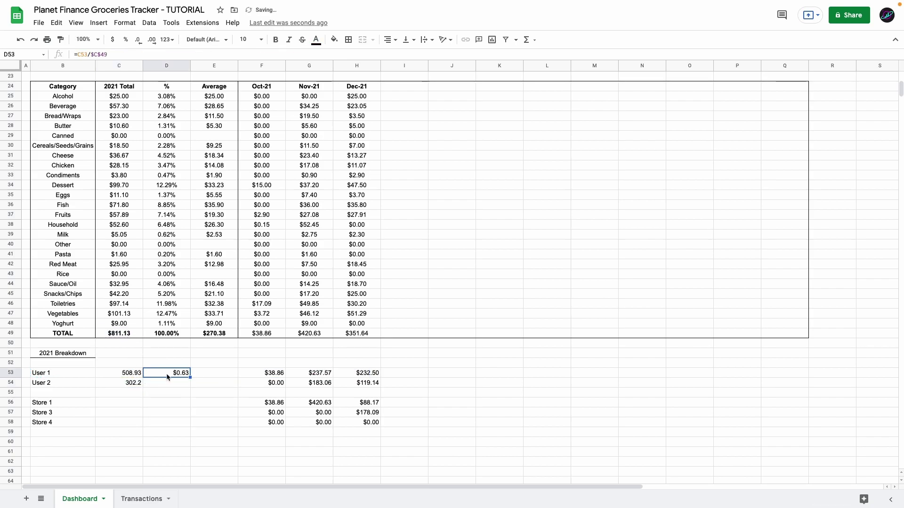
pyautogui.moveTo(190, 377); pyautogui.dragTo(190, 383)
pyautogui.click(125, 39)
# Step: Enter =IFERROR(AVERAGEIF(F53:Q53, ">0", F53:Q53), "") in E53 for User 1's monthly average and fill it down to E54
pyautogui.click(214, 373)
pyautogui.write('=IFERROR(AVERAGEIF(F53:Q53, ">0", F53:Q53), "")')
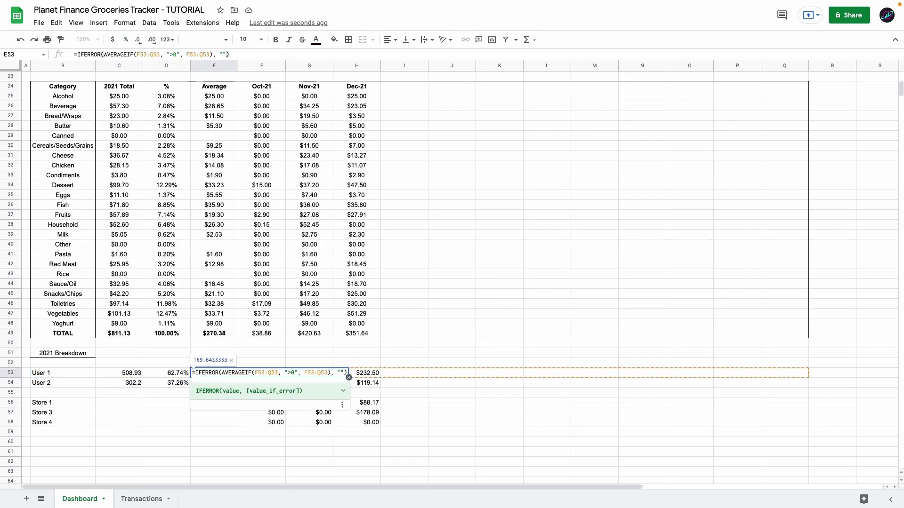
pyautogui.press('Return')
pyautogui.hotkey('shift', 'Up')
pyautogui.hotkey('ctrl', 'd')
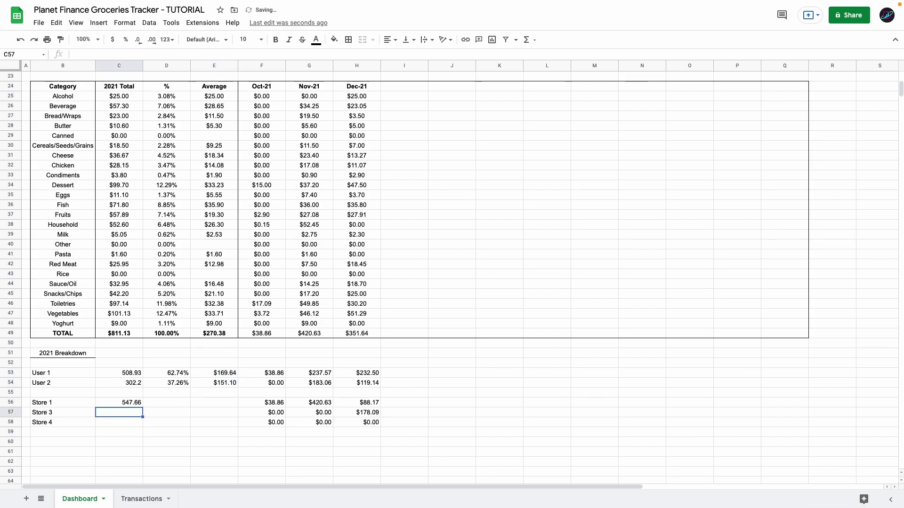
pyautogui.hotkey('ctrl', 'd')
# Step: Enter =C56/$C$49 in D56, fill the store shares down to D58 and add the store averages in E56:E58
pyautogui.press('Right')
pyautogui.write('=C56/$C$49')
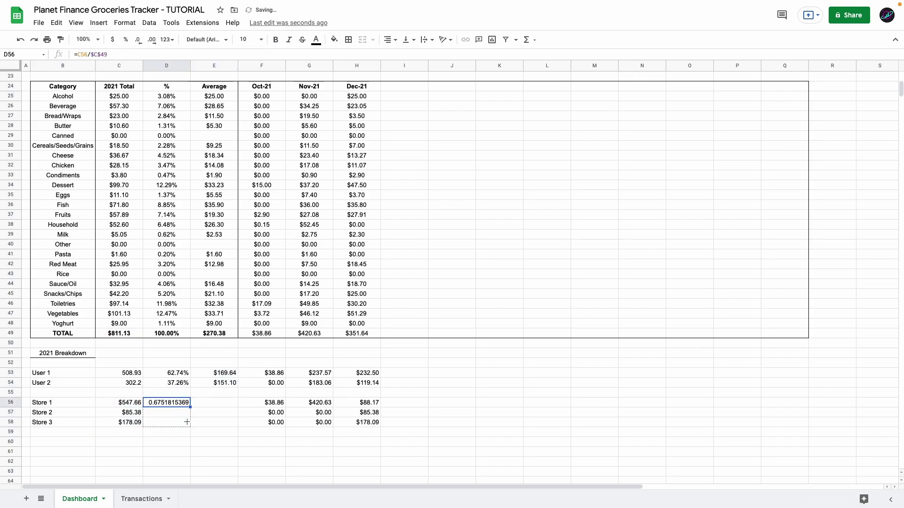
pyautogui.press('Return')
pyautogui.hotkey('ctrl', 'd')
pyautogui.press('Right')
pyautogui.hotkey('ctrl', 'v')
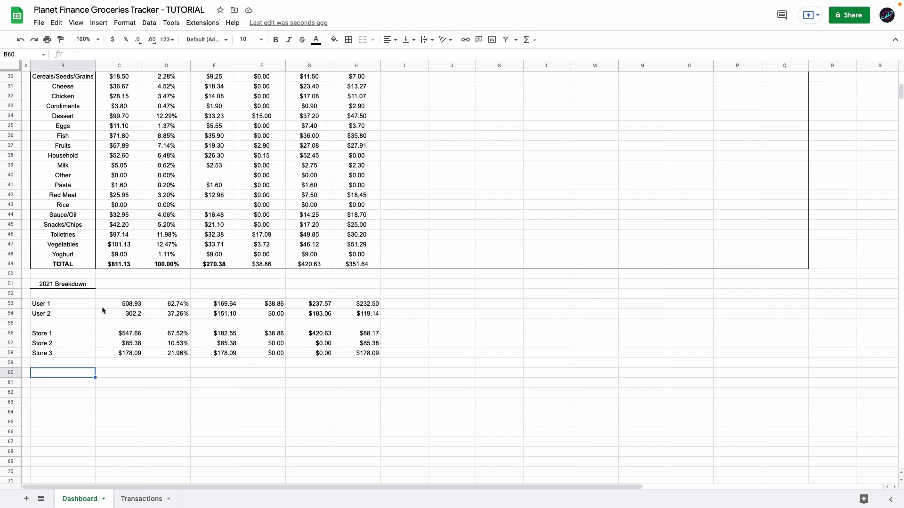
# Step: Enter the row labels Store 1, Store 2 and Store 3 in B61:B63 for a store-by-user table
pyautogui.moveTo(73, 303); pyautogui.dragTo(66, 355)
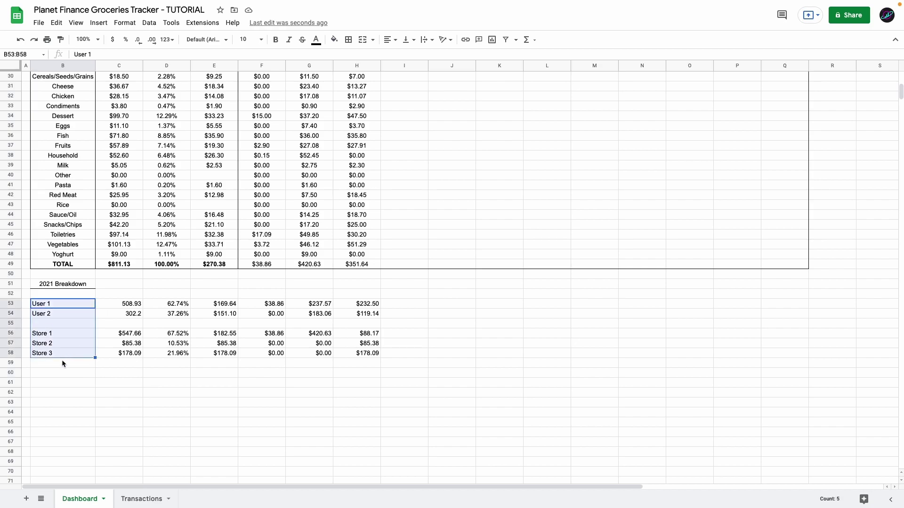
pyautogui.click(52, 382)
pyautogui.write('Store 1')
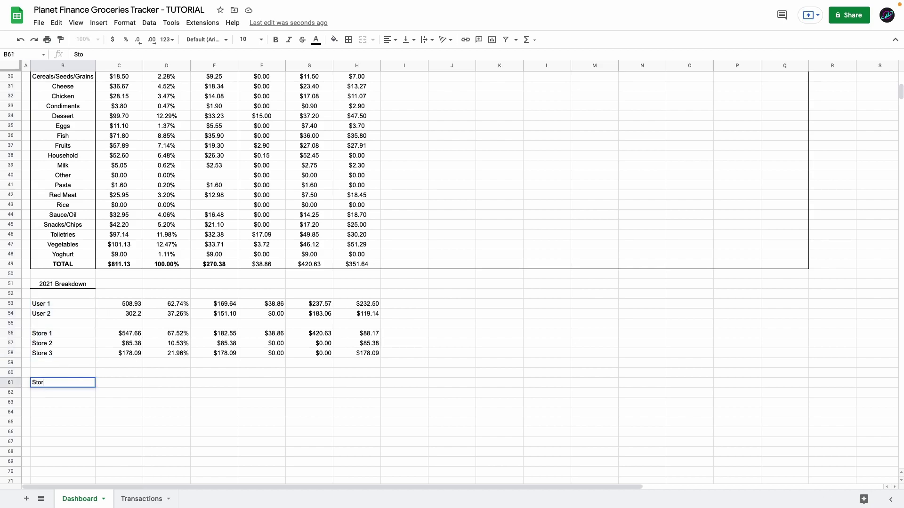
pyautogui.press('Return')
pyautogui.write('Store 2')
pyautogui.press('Return')
pyautogui.write('Store 3')
# Step: Enter =SUMIFS(Transactions!$B$3:$B,Transactions!$E$3:$E,$B61,Transactions!$F$3:$F,C$60,Transactions!$H$3:$H,$C$22) in C61 for User 1's Store 1 spending and review its ranges and criteria
pyautogui.doubleClick(120, 383)
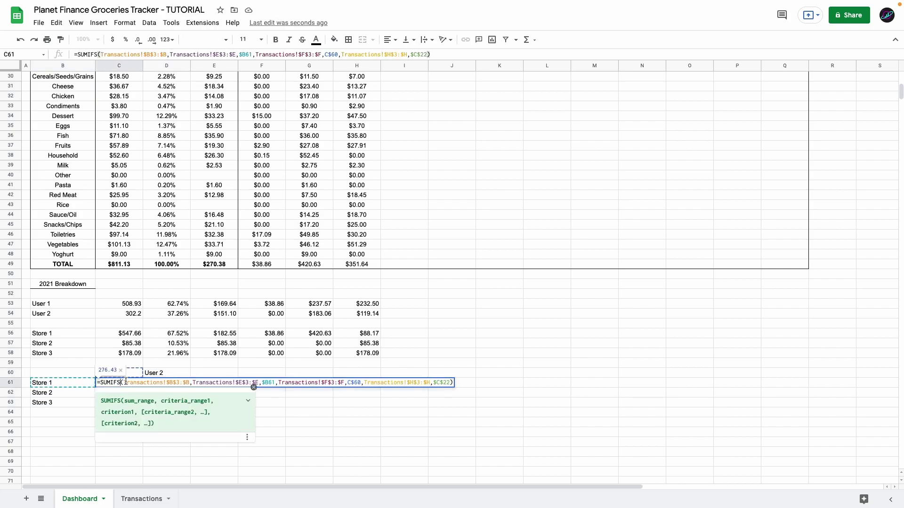
pyautogui.click(161, 382)
pyautogui.click(203, 382)
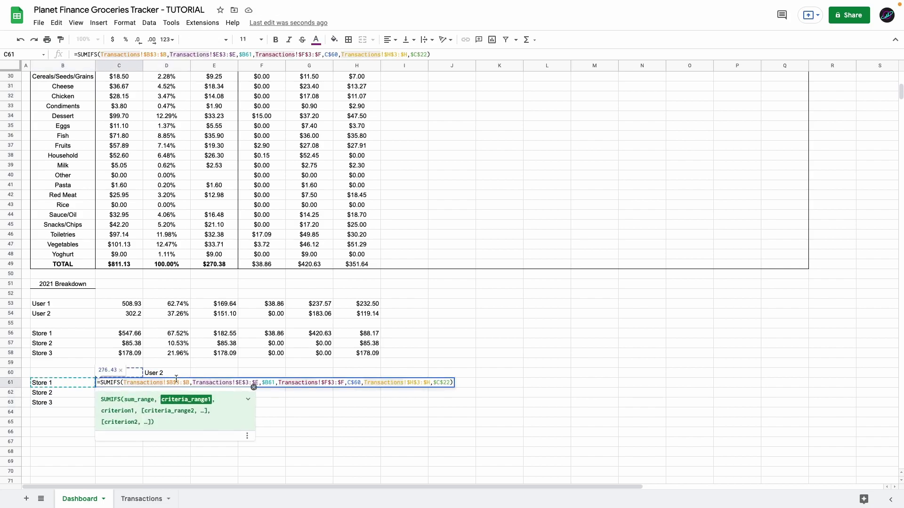
pyautogui.click(271, 381)
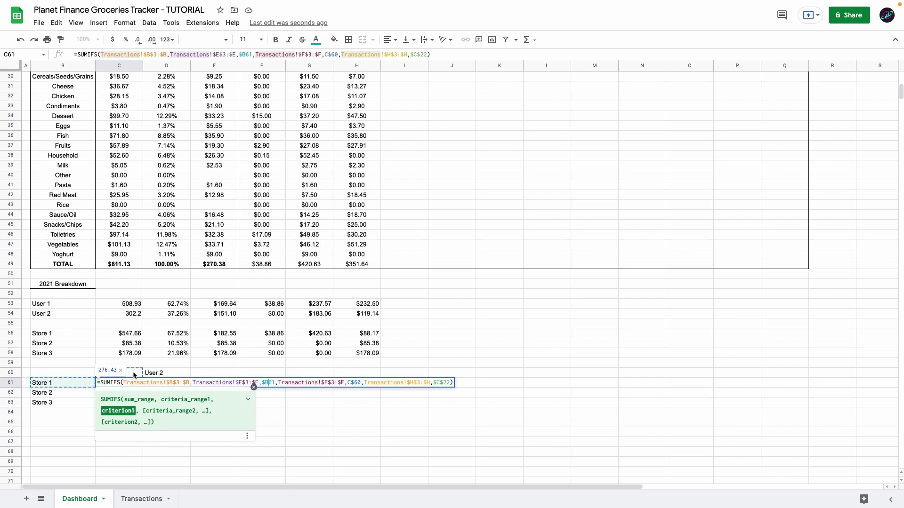
pyautogui.click(325, 380)
pyautogui.scroll(5, 214, 315)
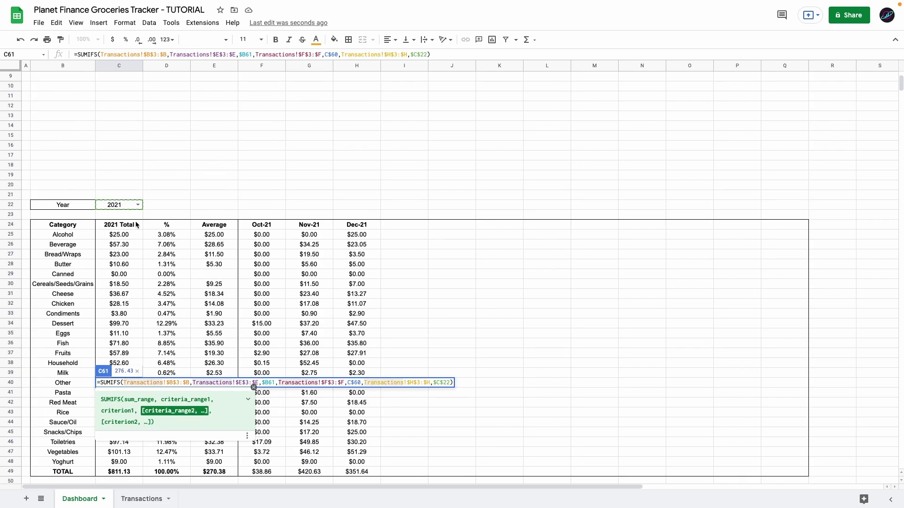
pyautogui.scroll(-6, 173, 261)
pyautogui.press('Return')
# Step: Fill the C61 formula across the store-by-user table C61:D63 and format the amounts as currency
pyautogui.moveTo(130, 314)
pyautogui.mouseDown()
pyautogui.moveTo(150, 314)
pyautogui.moveTo(121, 306)
pyautogui.moveTo(144, 320)
pyautogui.mouseUp()
pyautogui.doubleClick(190, 318)
pyautogui.click(112, 40)
pyautogui.click(131, 313)
pyautogui.click(156, 306)
pyautogui.click(218, 332)
# Step: Add the title "Top 3 Categories by Total 2021" in K3 and the ranks 1, 2 and 3 in K4:K6
pyautogui.scroll(8, 218, 332)
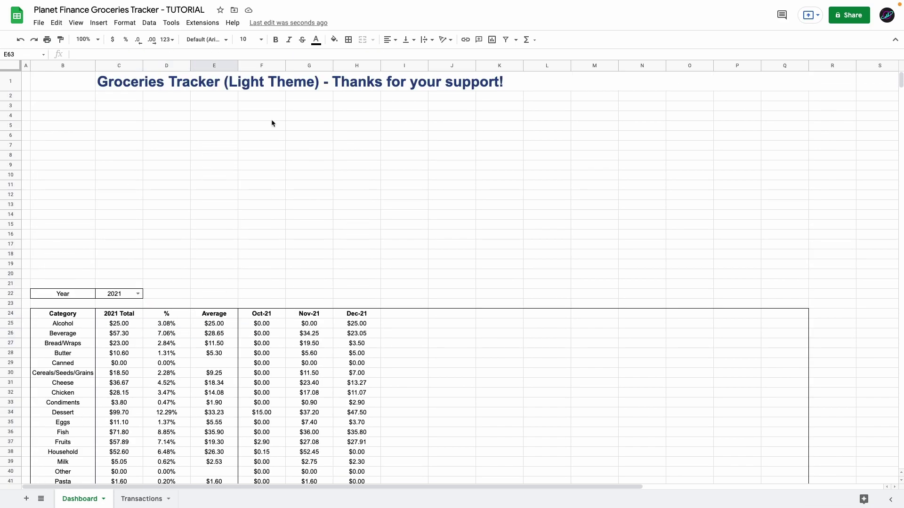
pyautogui.click(497, 106)
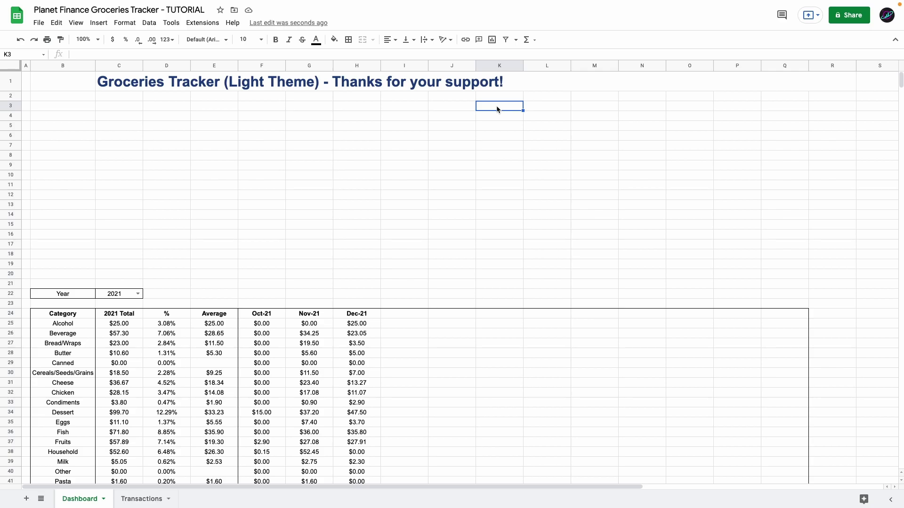
pyautogui.write('Top 3 Categories by Total 2021')
pyautogui.press('Return')
pyautogui.write('1')
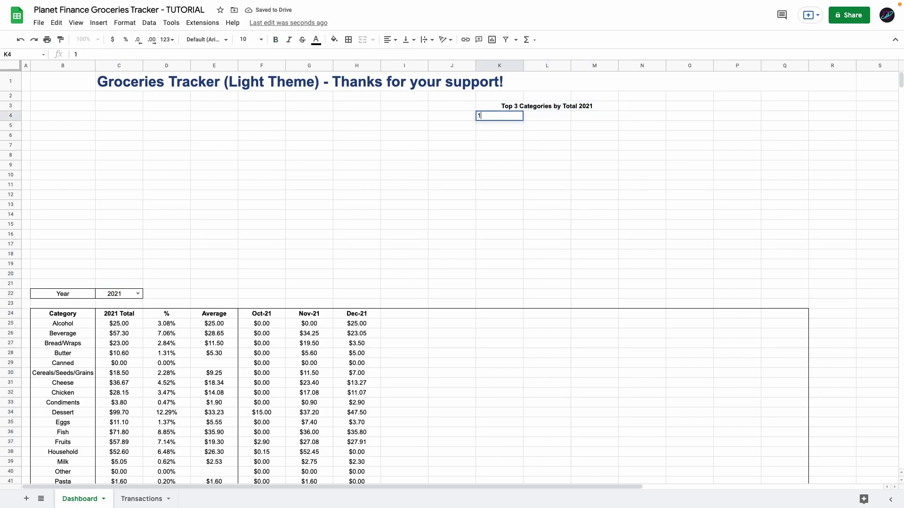
pyautogui.press('Return')
pyautogui.write('2')
pyautogui.press('Return')
pyautogui.write('3')
pyautogui.press('Return')
# Step: Enter =Query(B25:C48,"Select B,C where B<>'' Order by C Desc Limit 3") in L4 and check its data range against the category table
pyautogui.click(527, 118)
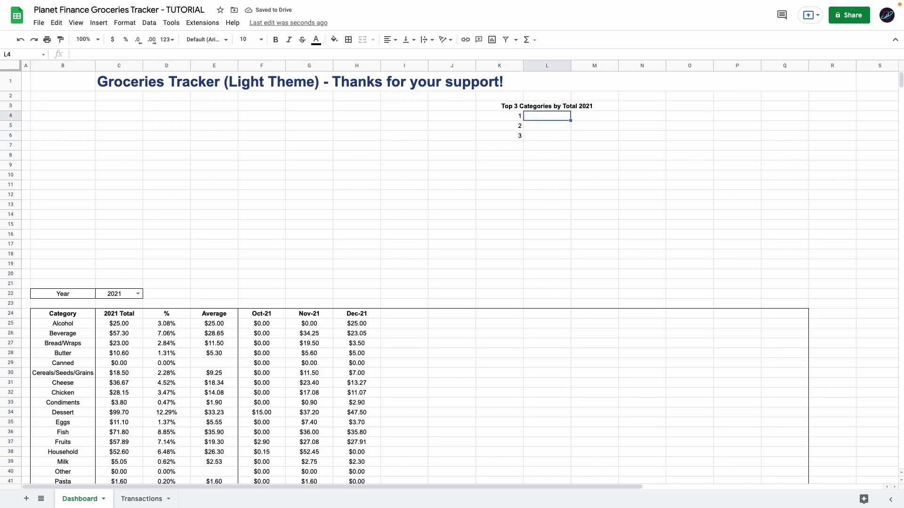
pyautogui.doubleClick(538, 116)
pyautogui.write('=Query(B25:C48,"Select B,C where B<>\'\' Order by C Desc Limit 3")')
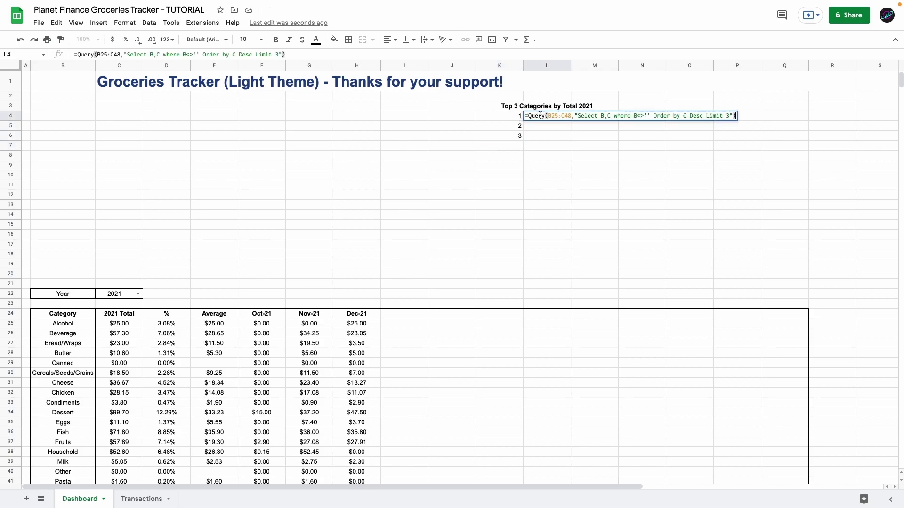
pyautogui.click(542, 116)
pyautogui.click(562, 115)
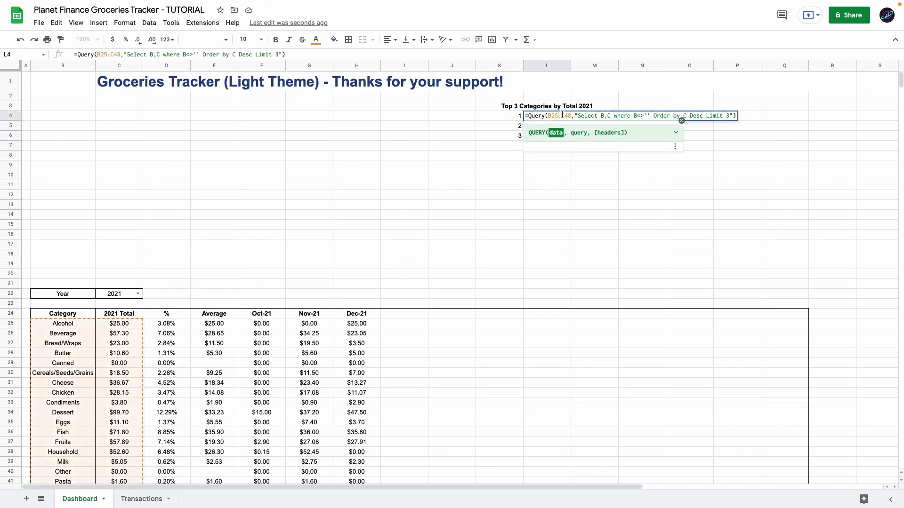
pyautogui.scroll(-5, 147, 244)
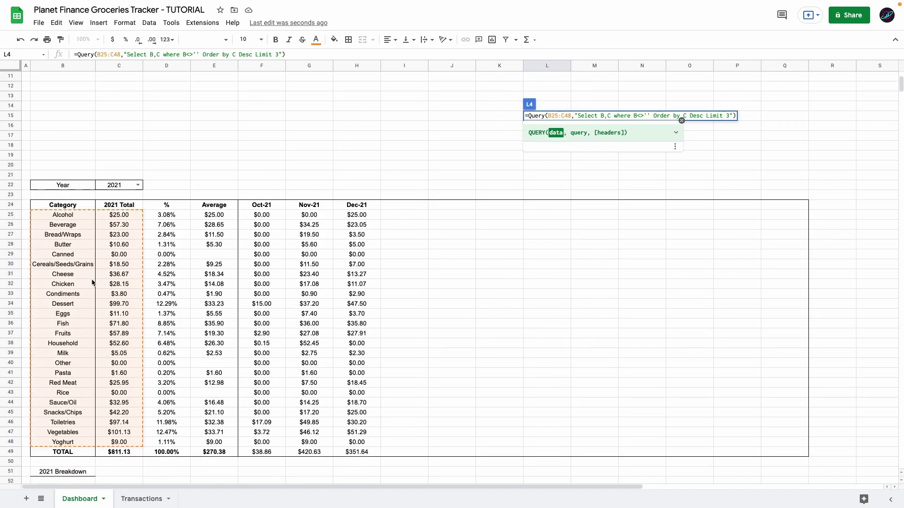
pyautogui.scroll(5, 275, 256)
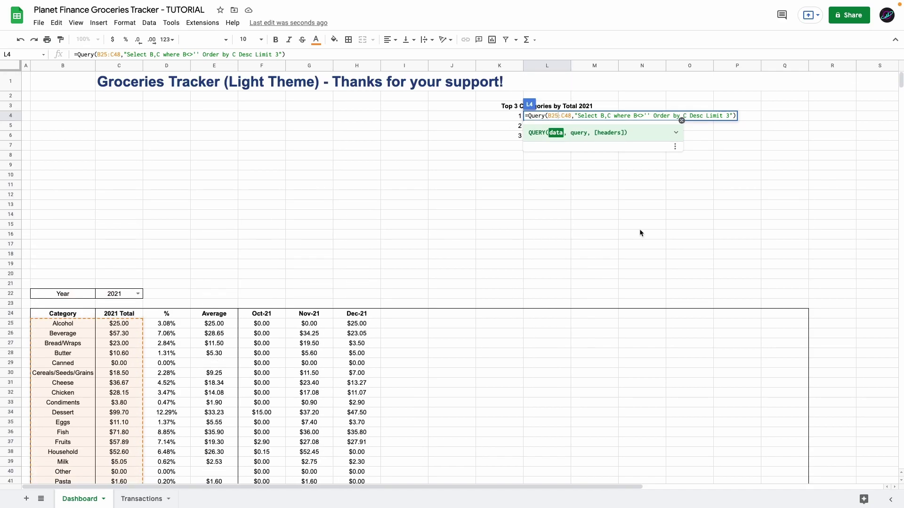
pyautogui.click(604, 117)
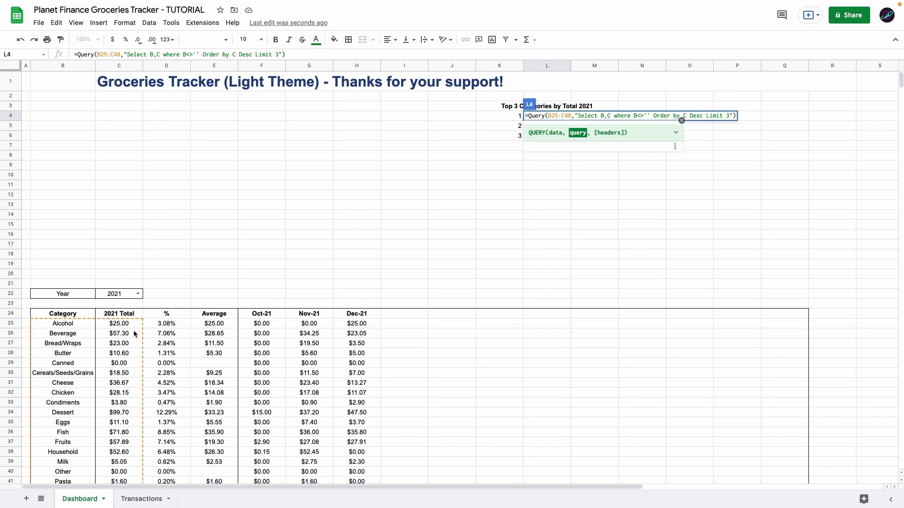
pyautogui.scroll(-2, 133, 329)
pyautogui.scroll(2, 257, 349)
# Step: Add a bold title merged across K8:M8 with the formula ="Top 3 Categories by Average in "&$C$22
pyautogui.click(510, 158)
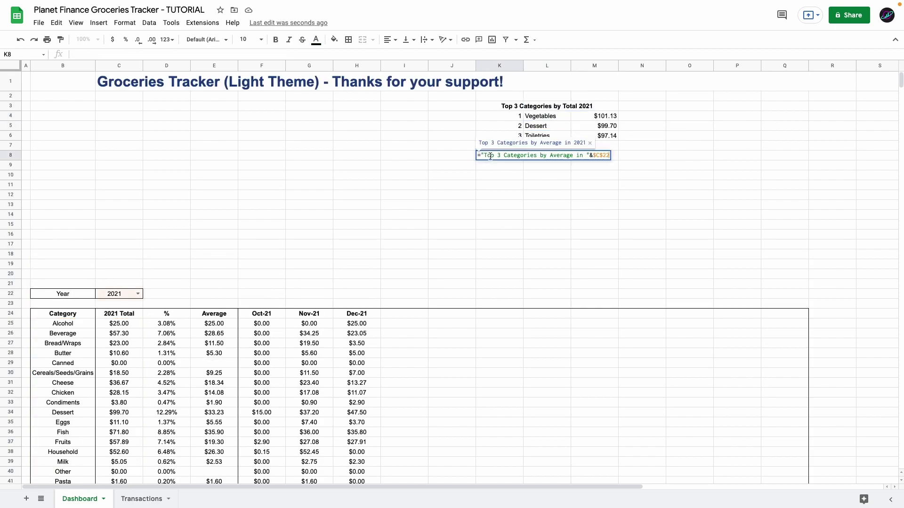
pyautogui.hotkey('ctrl', 'b')
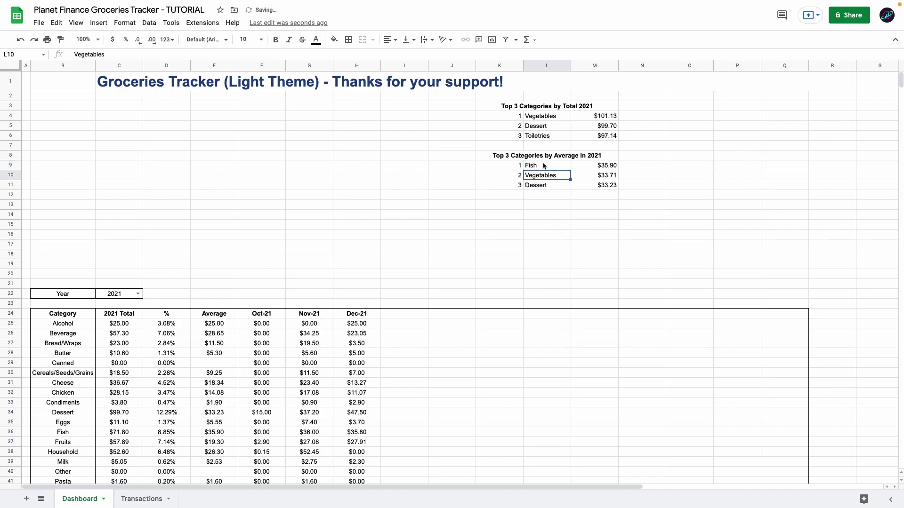
# Step: Enter the label "Average Spent per Day" in K13 and merge it across K13:L13
pyautogui.click(503, 207)
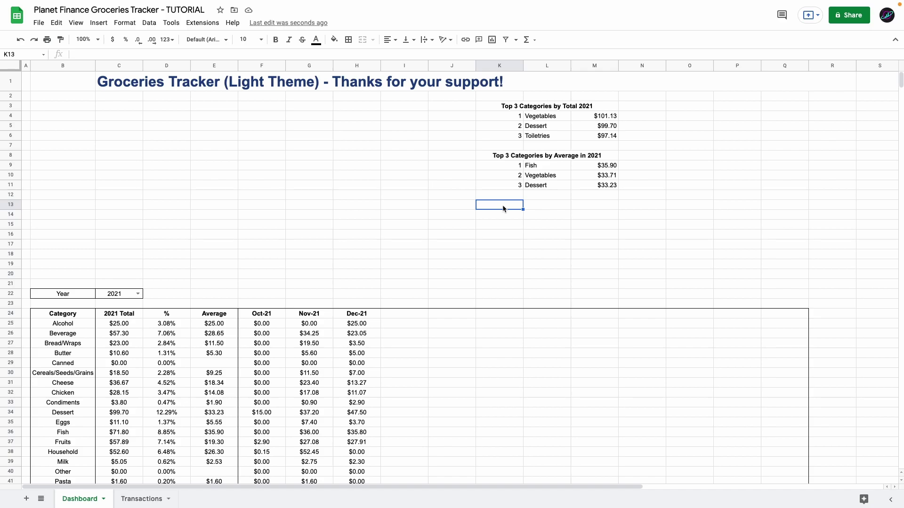
pyautogui.write('Average S')
pyautogui.write('pent per Day')
pyautogui.press('Return')
pyautogui.moveTo(499, 205); pyautogui.dragTo(537, 205)
pyautogui.click(362, 39)
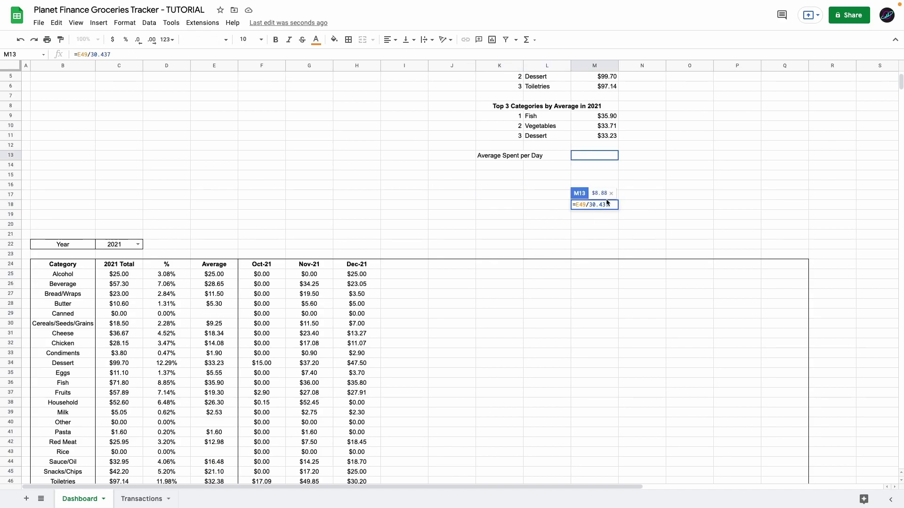
# Step: Enter =E49/30.437 in M13 for the average daily spending and check its total-average reference and divisor
pyautogui.scroll(-8, 408, 245)
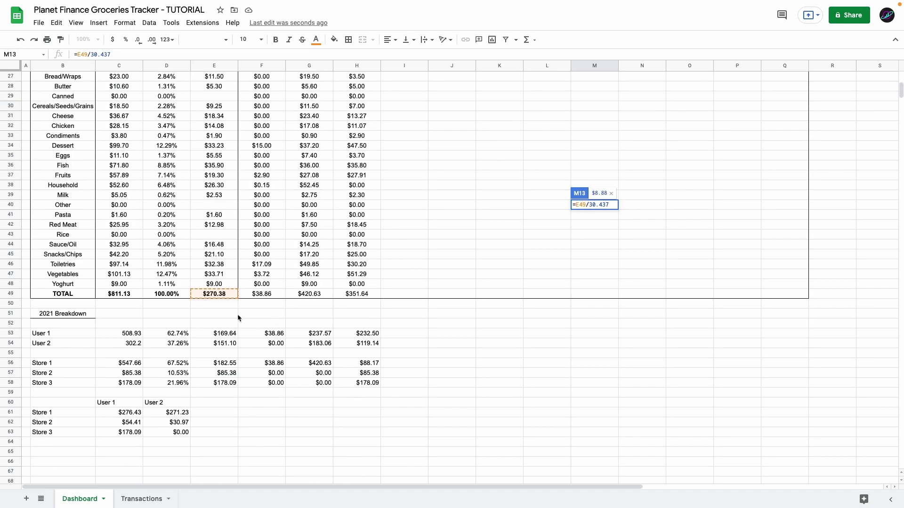
pyautogui.scroll(10, 353, 287)
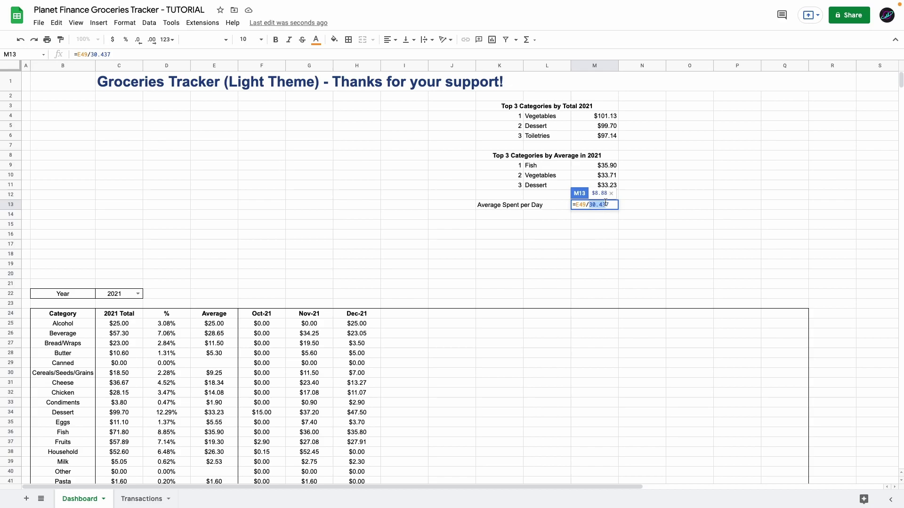
pyautogui.moveTo(606, 203); pyautogui.dragTo(598, 205)
pyautogui.click(610, 204)
pyautogui.press('Escape')
# Step: Look over the dashboard's top-three summaries, category table and user and store breakdowns, including the styling of their headers and labels
pyautogui.scroll(-10, 273, 328)
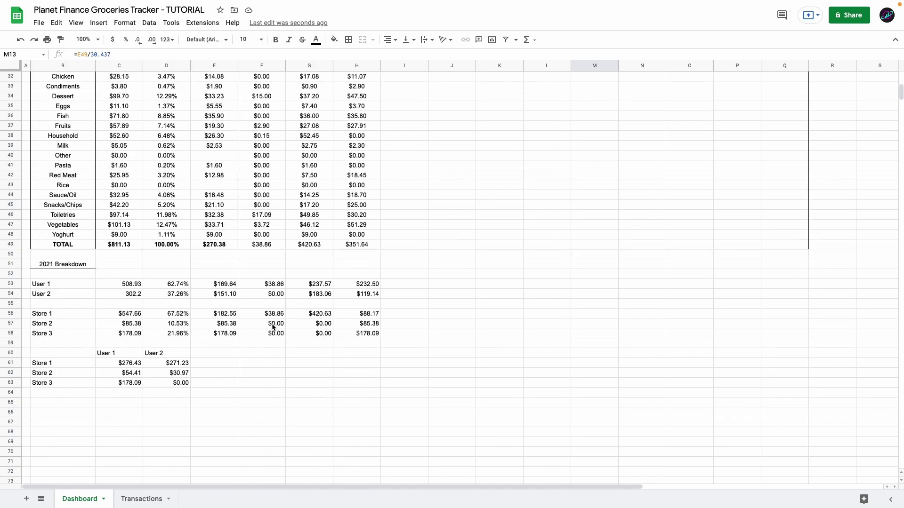
pyautogui.scroll(-5, 282, 316)
pyautogui.scroll(15, 268, 318)
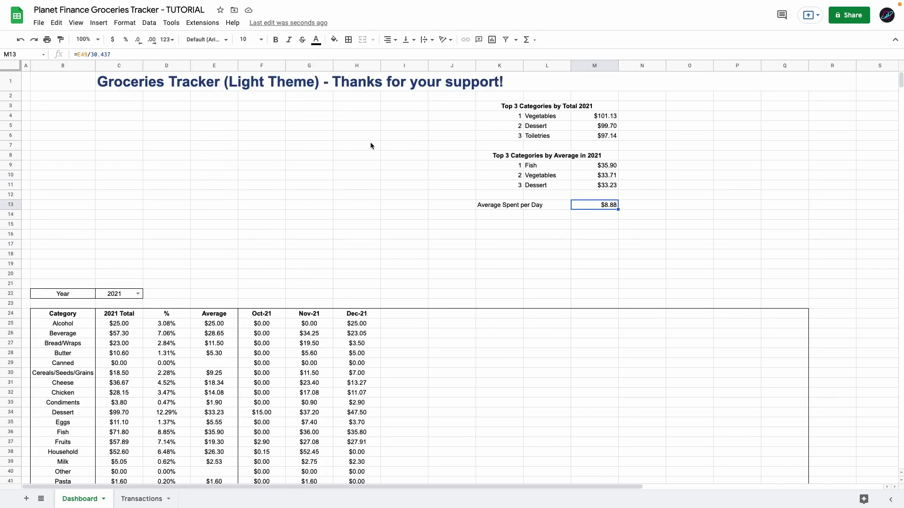
pyautogui.click(85, 106)
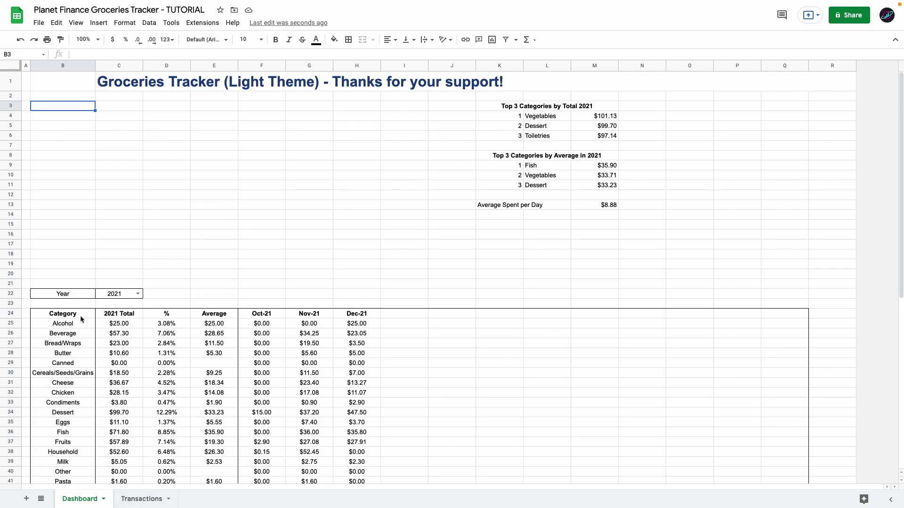
pyautogui.moveTo(81, 320); pyautogui.dragTo(216, 314)
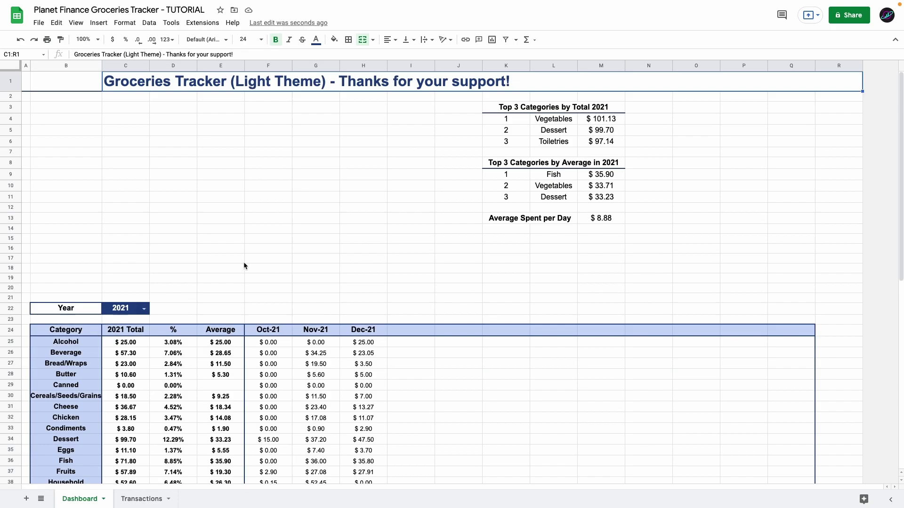
pyautogui.scroll(-5, 243, 264)
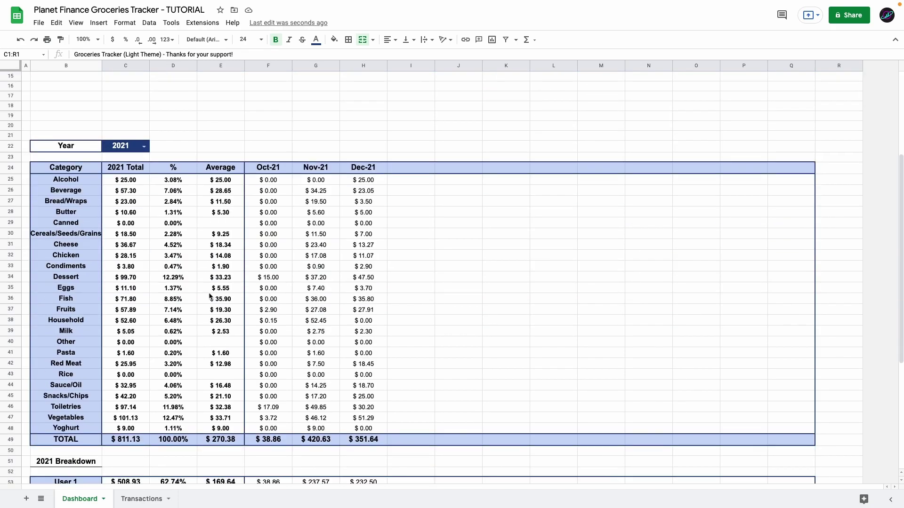
pyautogui.moveTo(82, 174); pyautogui.dragTo(75, 302)
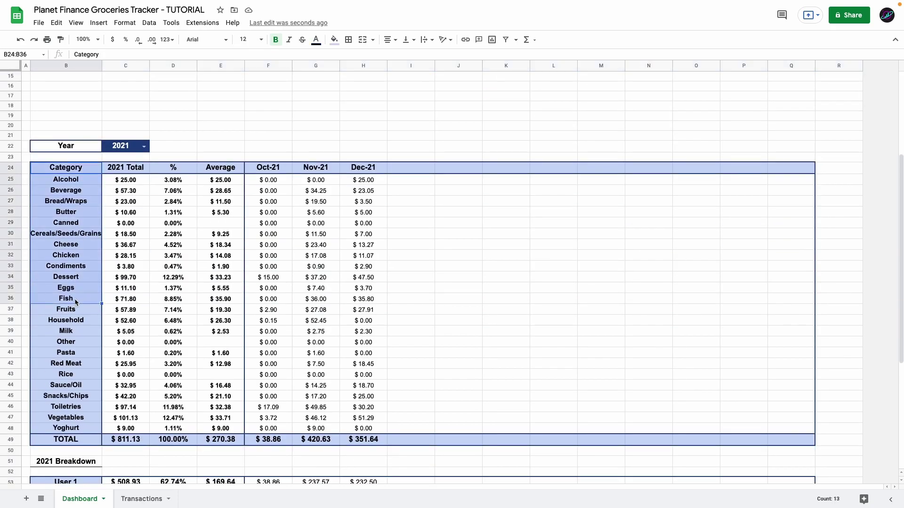
pyautogui.scroll(-5, 298, 347)
pyautogui.scroll(10, 298, 347)
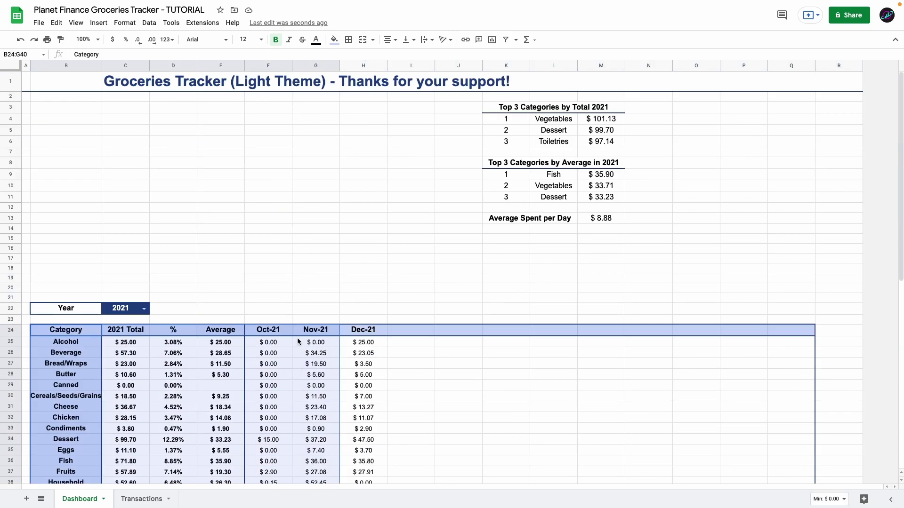
# Step: Check the Month column formulas on the Transactions sheet from G3 downward
pyautogui.click(137, 497)
pyautogui.moveTo(327, 109); pyautogui.dragTo(339, 370)
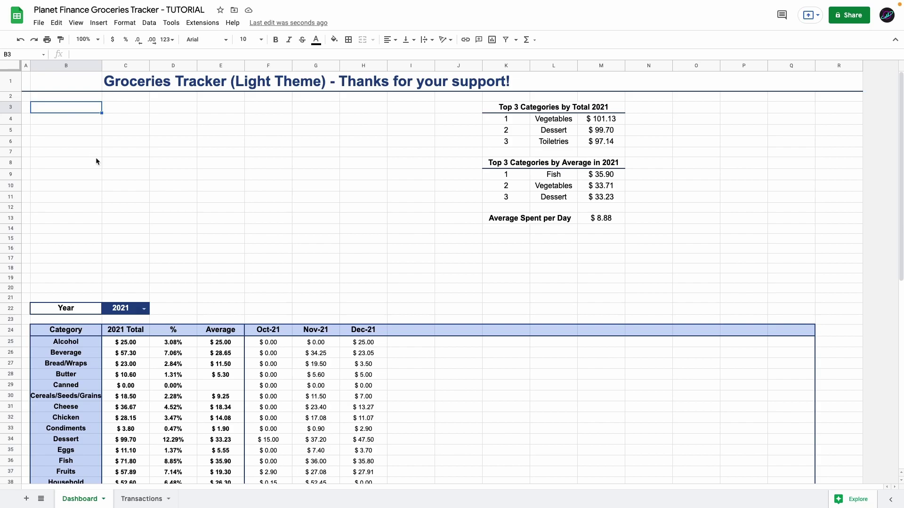
pyautogui.scroll(-5, 96, 161)
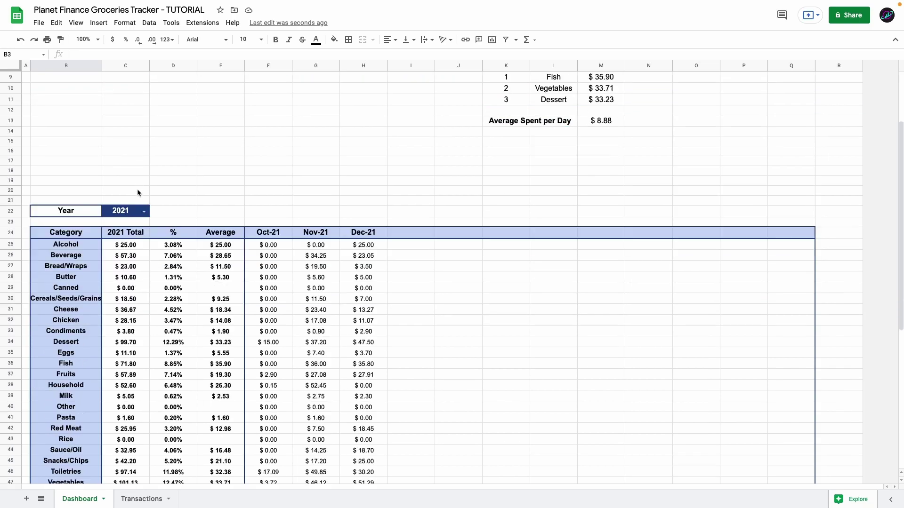
# Step: Insert a pie chart of the yearly total per category from Dashboard range B24:C48
pyautogui.moveTo(67, 170)
pyautogui.mouseDown()
pyautogui.moveTo(110, 181)
pyautogui.moveTo(119, 428)
pyautogui.mouseUp()
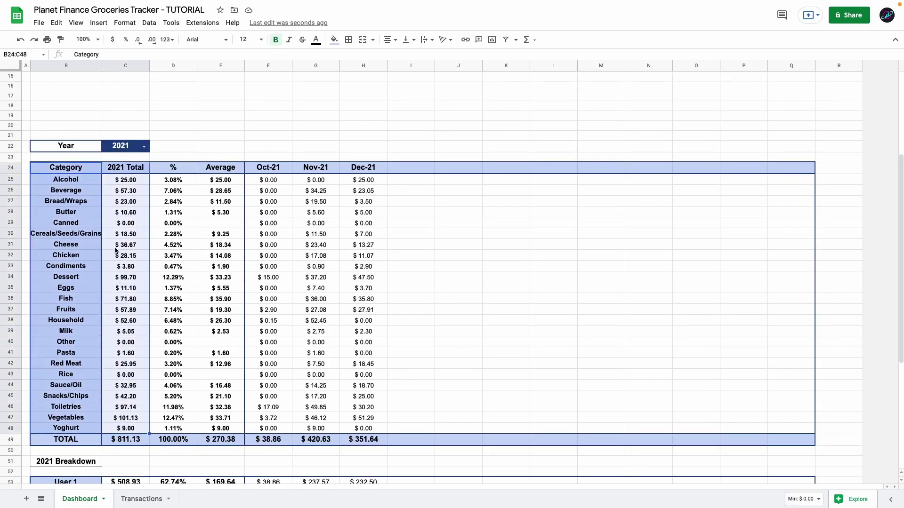
pyautogui.scroll(5, 115, 251)
pyautogui.click(98, 23)
pyautogui.click(123, 100)
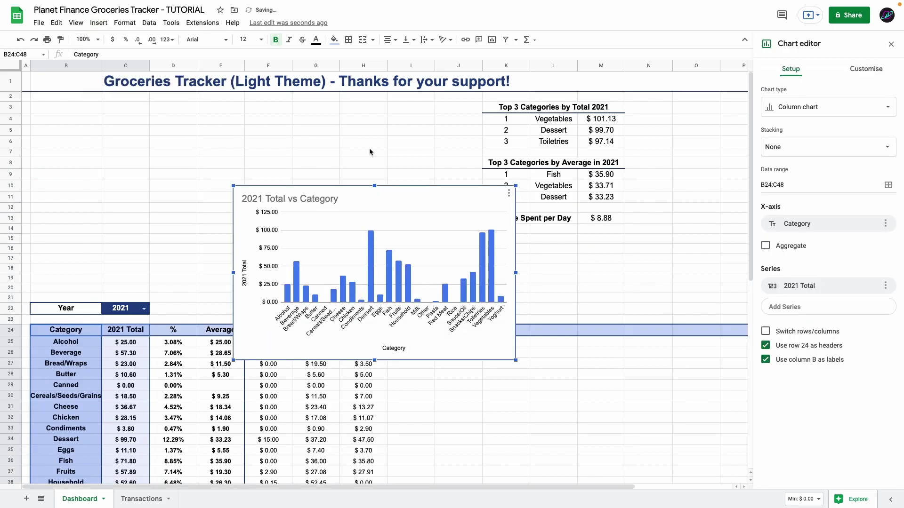
pyautogui.click(825, 109)
pyautogui.click(782, 471)
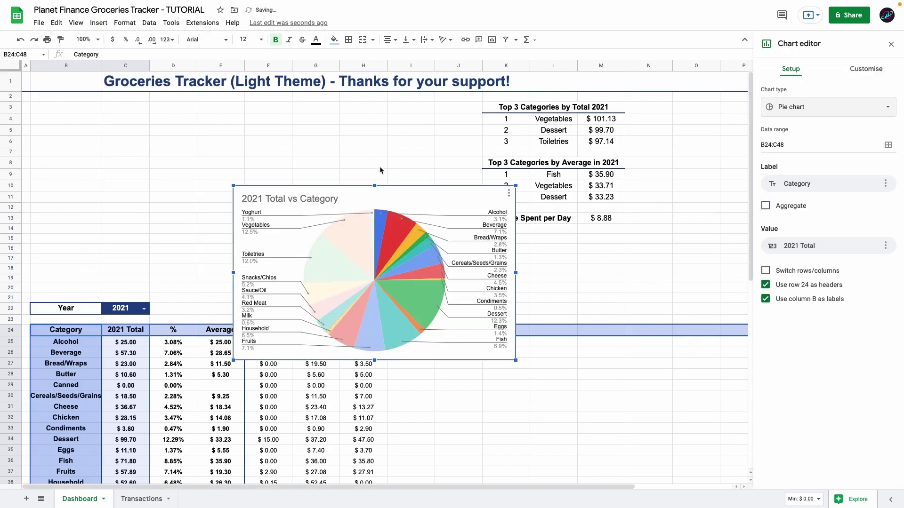
# Step: Fit the pie chart above the Year selector across columns B to E and title it "Total per Category" in bold black
pyautogui.moveTo(377, 203); pyautogui.dragTo(174, 117)
pyautogui.moveTo(313, 274); pyautogui.dragTo(205, 233)
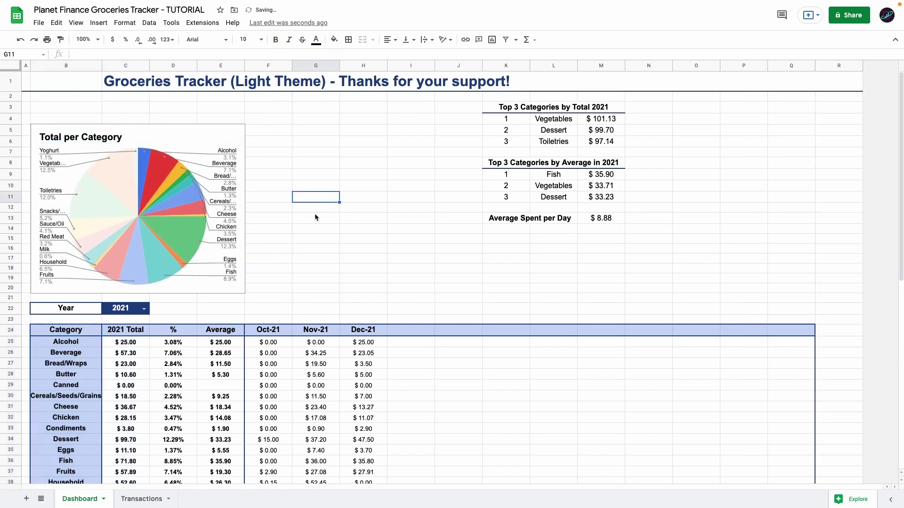
pyautogui.click(268, 107)
# Step: Insert a stacked bar chart of the average per category from ranges B24:B48 and E24:E48
pyautogui.moveTo(66, 329); pyautogui.dragTo(66, 363)
pyautogui.moveTo(85, 422)
pyautogui.mouseDown()
pyautogui.moveTo(87, 502)
pyautogui.moveTo(98, 419)
pyautogui.moveTo(83, 413)
pyautogui.mouseUp()
pyautogui.click(83, 411)
pyautogui.moveTo(67, 154); pyautogui.dragTo(66, 409)
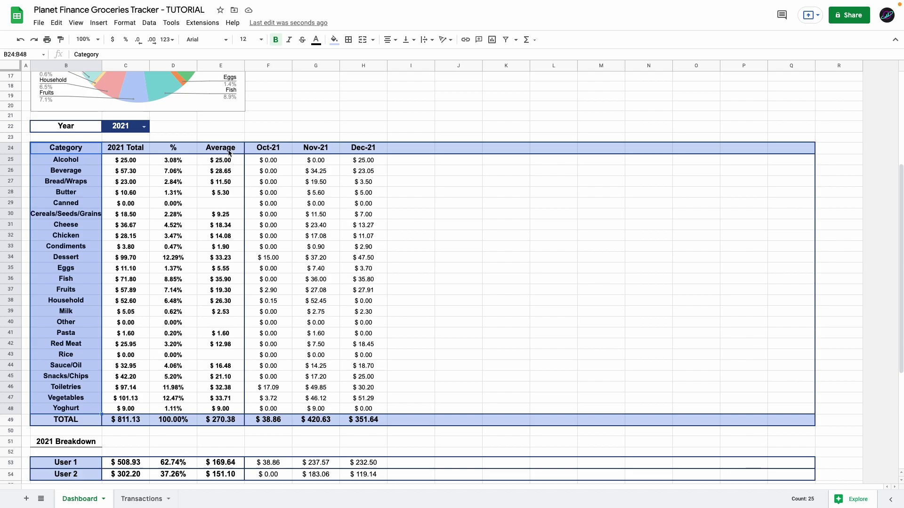
pyautogui.moveTo(220, 149); pyautogui.dragTo(222, 352)
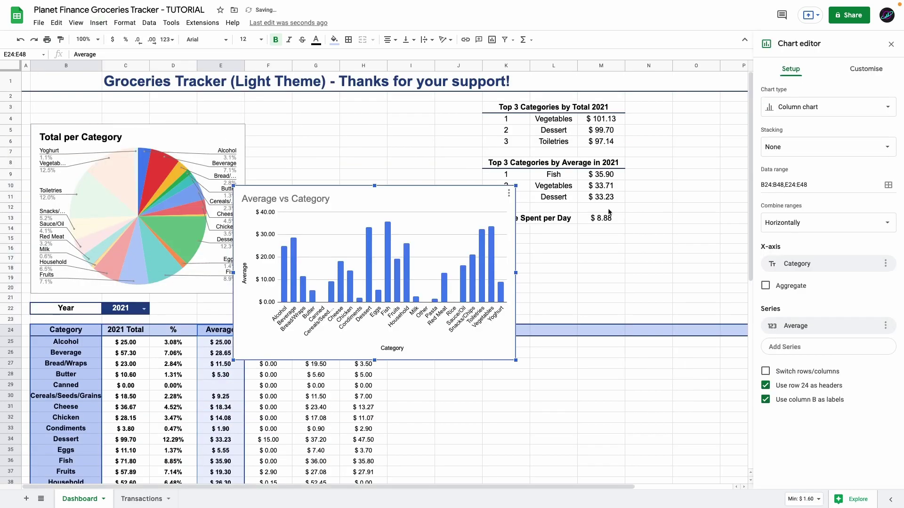
pyautogui.click(818, 110)
pyautogui.scroll(-2, 782, 270)
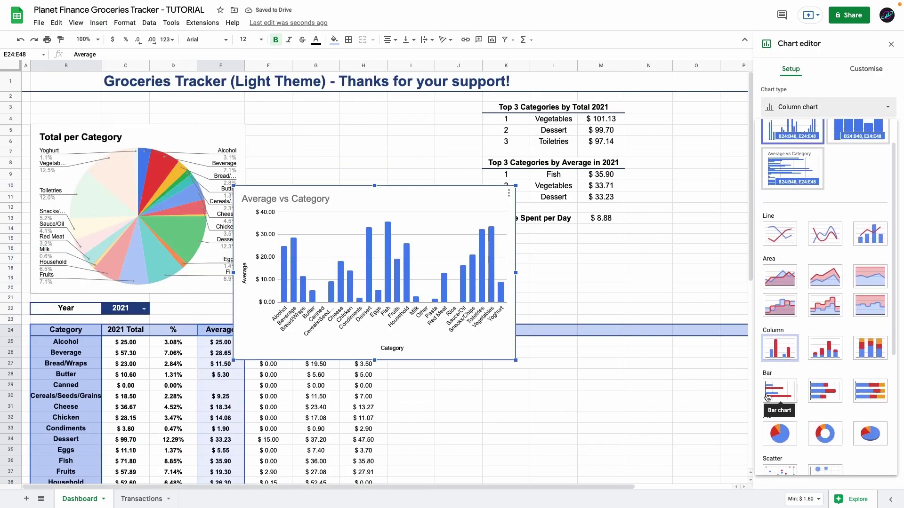
pyautogui.click(832, 403)
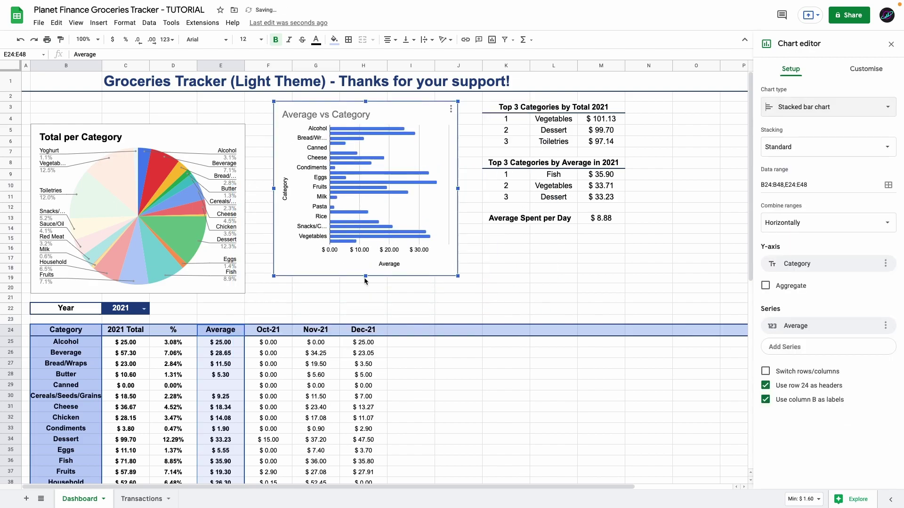
# Step: Place the averages bar chart beside the pie chart, stretch it down to row 23, and narrow table columns C to H
pyautogui.moveTo(366, 278); pyautogui.dragTo(365, 320)
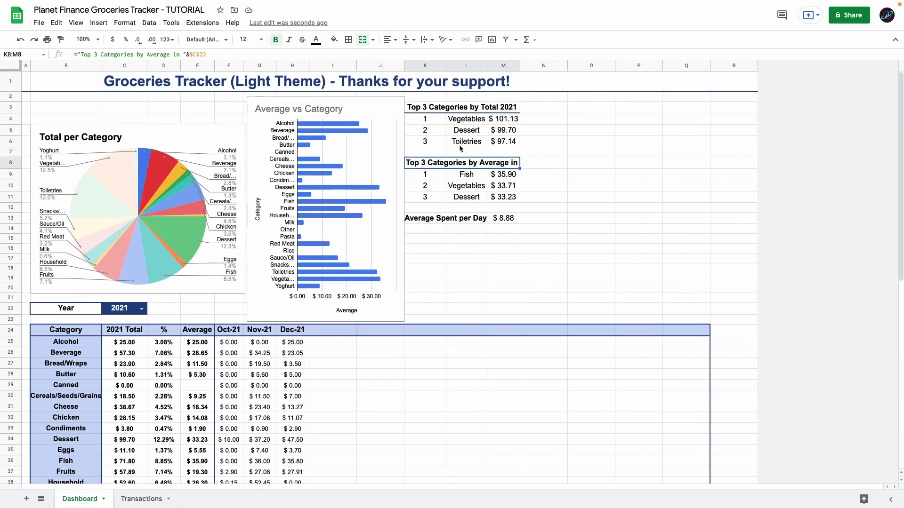
pyautogui.scroll(-10, 217, 334)
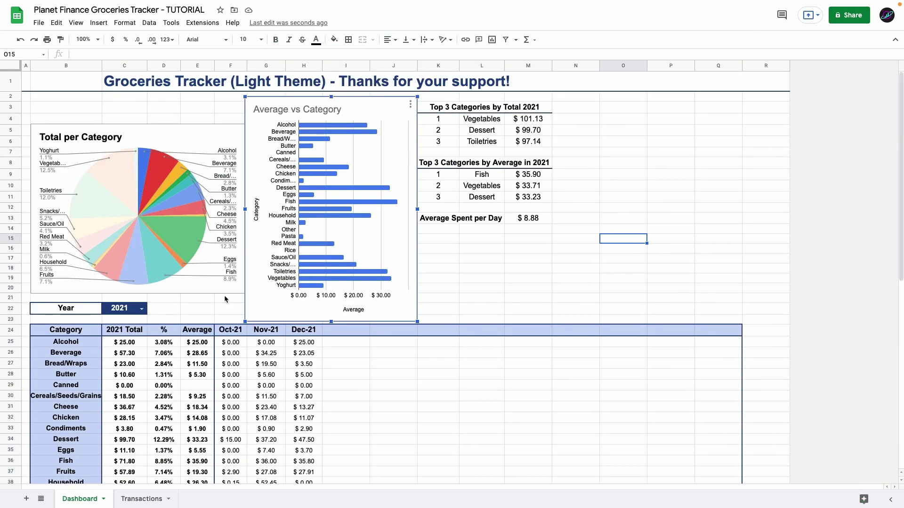
pyautogui.click(225, 306)
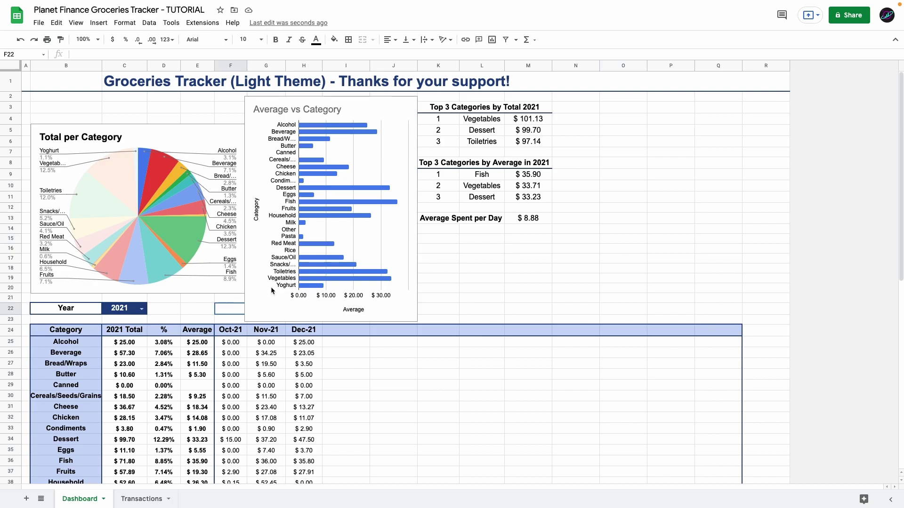
# Step: Insert a column chart of the monthly totals from the month headers F24:Q24 and totals F49:Q49
pyautogui.scroll(-3, 270, 288)
pyautogui.moveTo(231, 211); pyautogui.dragTo(722, 221)
pyautogui.scroll(-1, 322, 367)
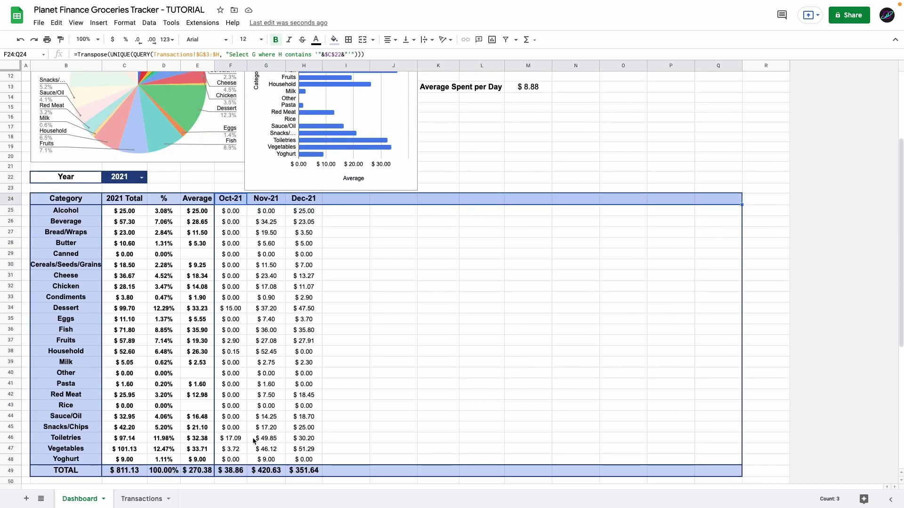
pyautogui.moveTo(231, 471); pyautogui.dragTo(721, 471)
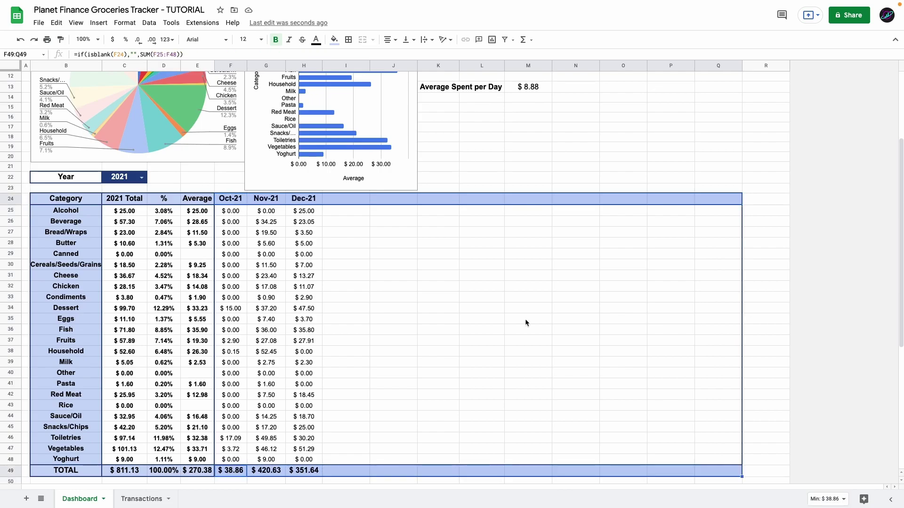
pyautogui.click(99, 22)
pyautogui.click(108, 111)
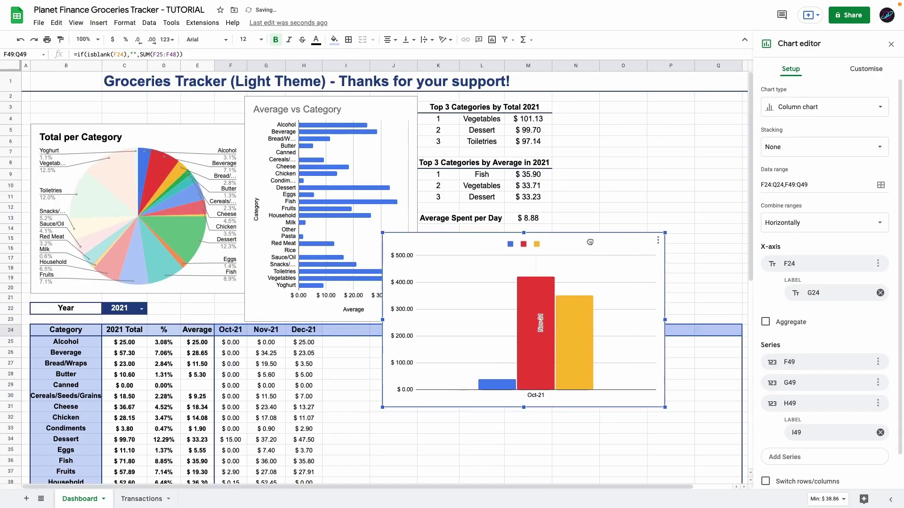
# Step: Combine the monthly chart's ranges vertically so each month is one bar, title it "Total Spent Per Month", and place it below row 13
pyautogui.click(823, 231)
pyautogui.click(815, 217)
pyautogui.click(766, 254)
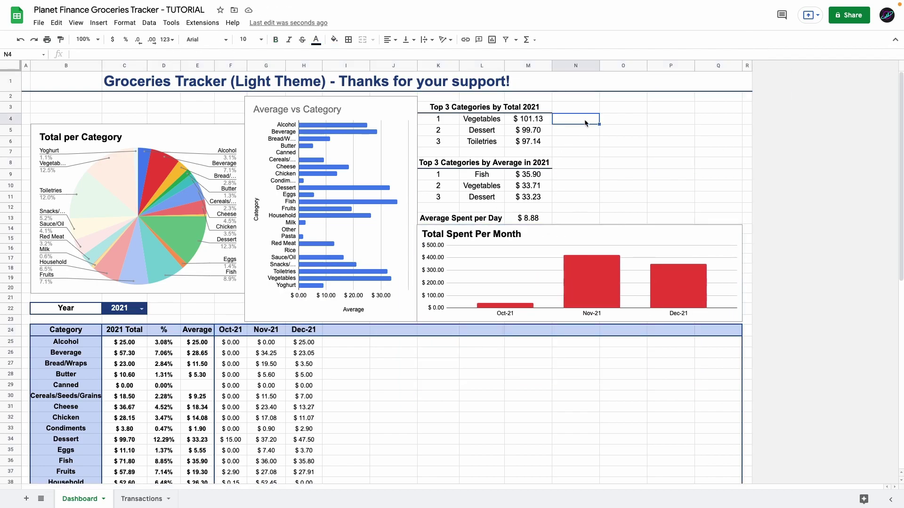
# Step: Insert a column chart of each user's spending per store from the table in B60:D63 and place it beside the top-three rankings
pyautogui.scroll(-10, 52, 396)
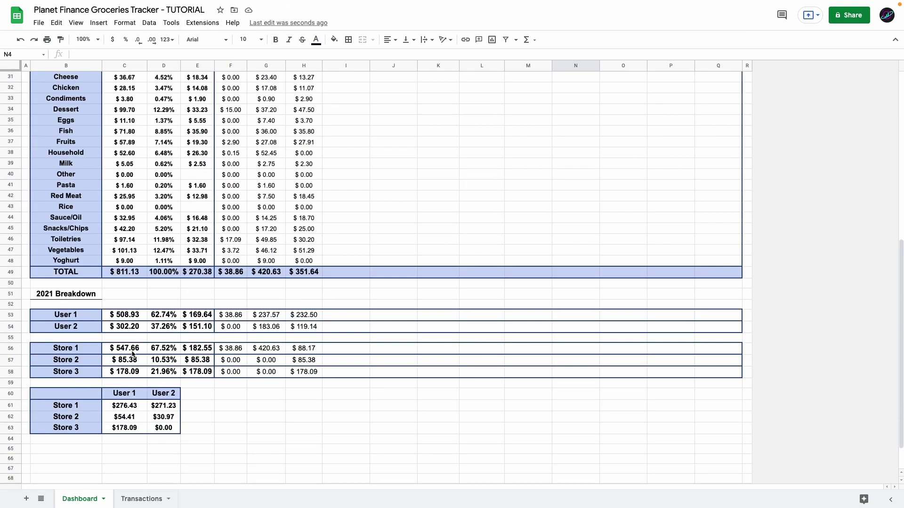
pyautogui.click(44, 396)
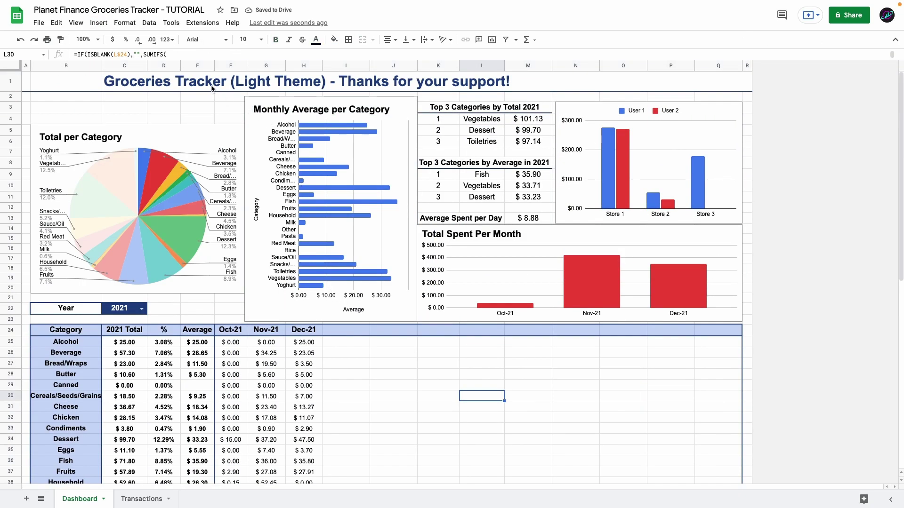
# Step: Retitle the averages bar chart "Monthly Average per Category" in bold black and look over the dashboard
pyautogui.click(212, 85)
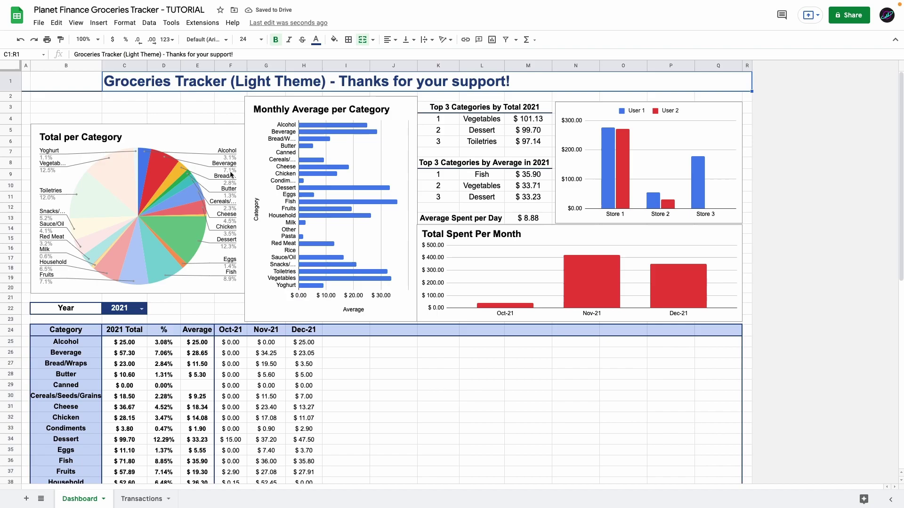
pyautogui.scroll(-10, 231, 192)
pyautogui.scroll(8, 216, 301)
pyautogui.scroll(2, 215, 301)
# Step: Add a new sheet named "Mobile" between Dashboard and Transactions
pyautogui.click(27, 498)
pyautogui.doubleClick(125, 500)
pyautogui.write('Mobile')
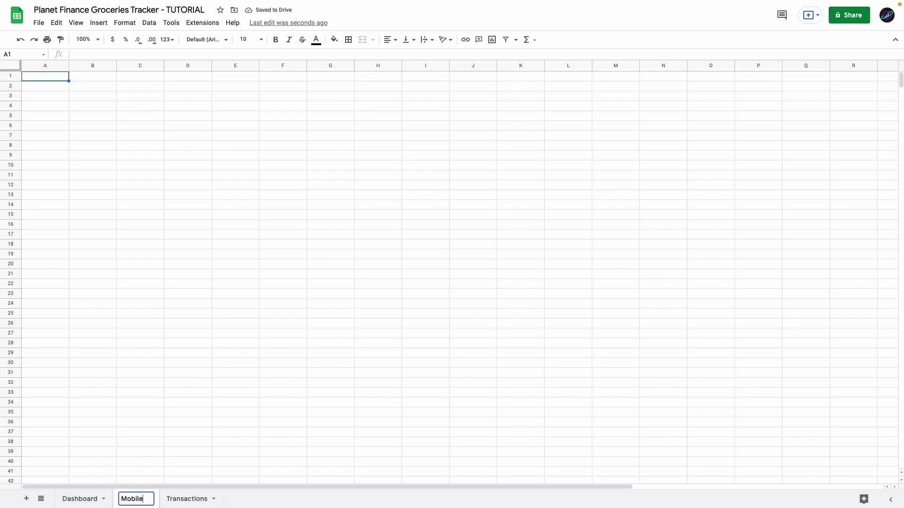
pyautogui.press('Return')
# Step: Delete all columns from S onward on the Mobile sheet
pyautogui.moveTo(504, 487); pyautogui.dragTo(579, 487)
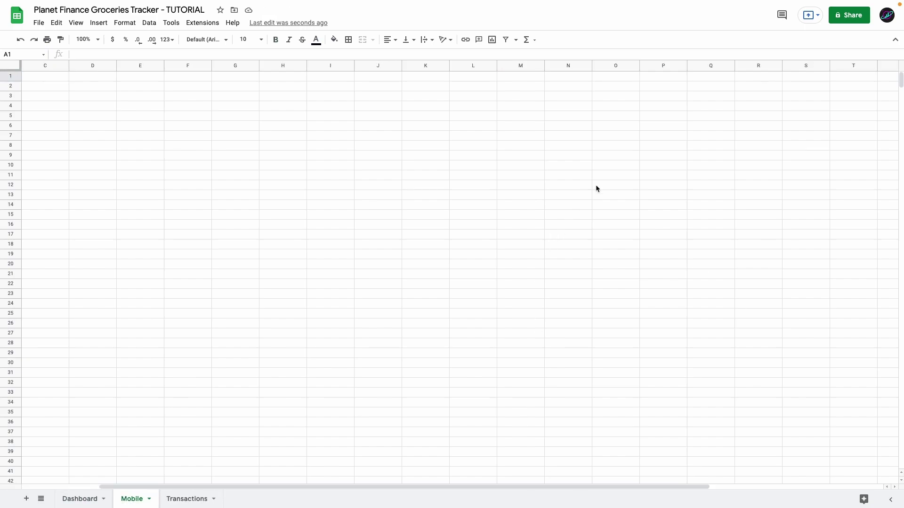
pyautogui.click(802, 68)
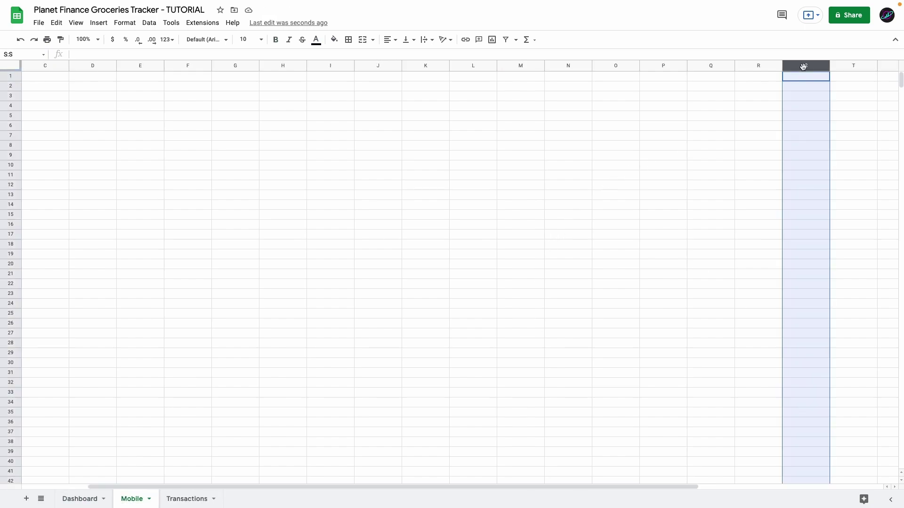
pyautogui.press('super+shift+Right')
pyautogui.rightClick(731, 98)
pyautogui.click(760, 203)
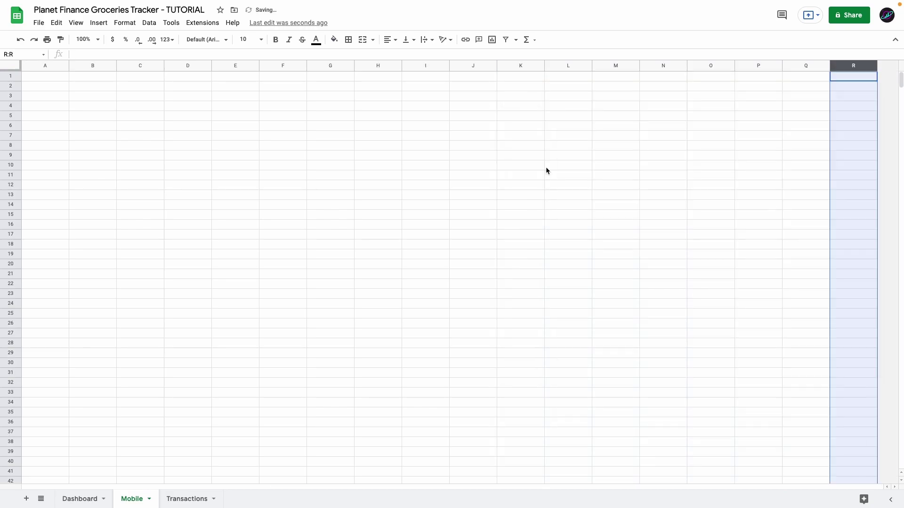
# Step: Delete rows 111 to 1000 on the Mobile sheet
pyautogui.click(45, 165)
pyautogui.click(46, 254)
pyautogui.scroll(-20, 46, 302)
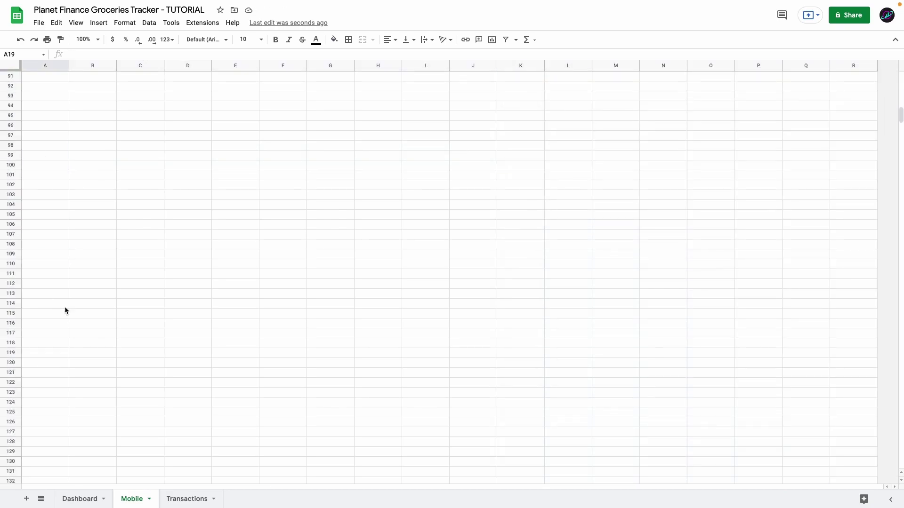
pyautogui.click(8, 275)
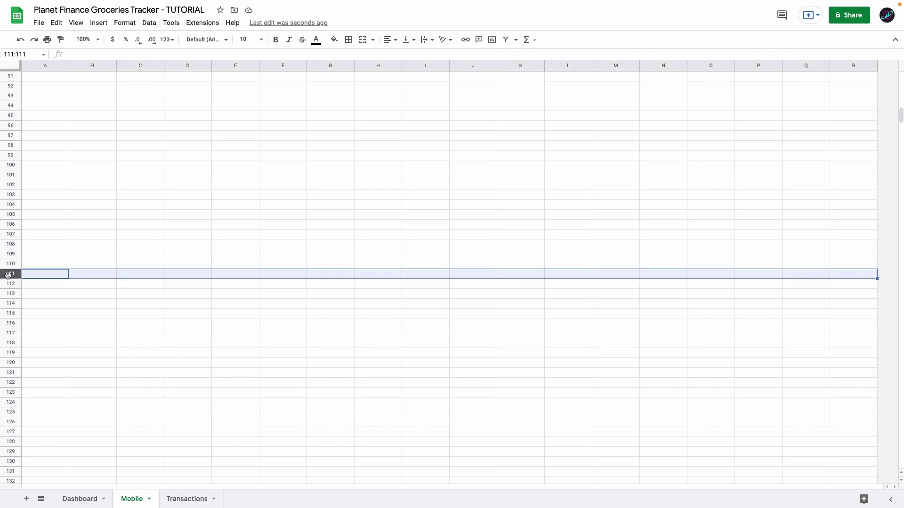
pyautogui.hotkey('ctrl', 'shift', 'Down')
pyautogui.rightClick(10, 274)
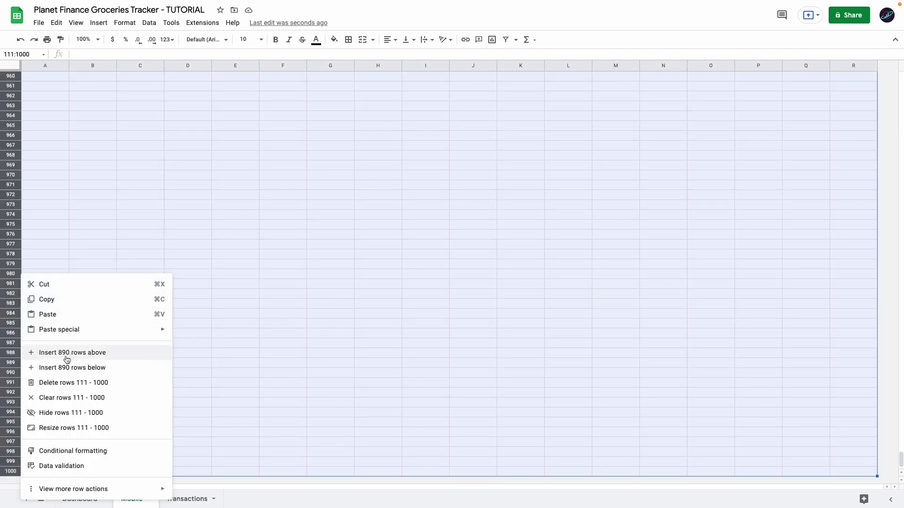
pyautogui.click(67, 382)
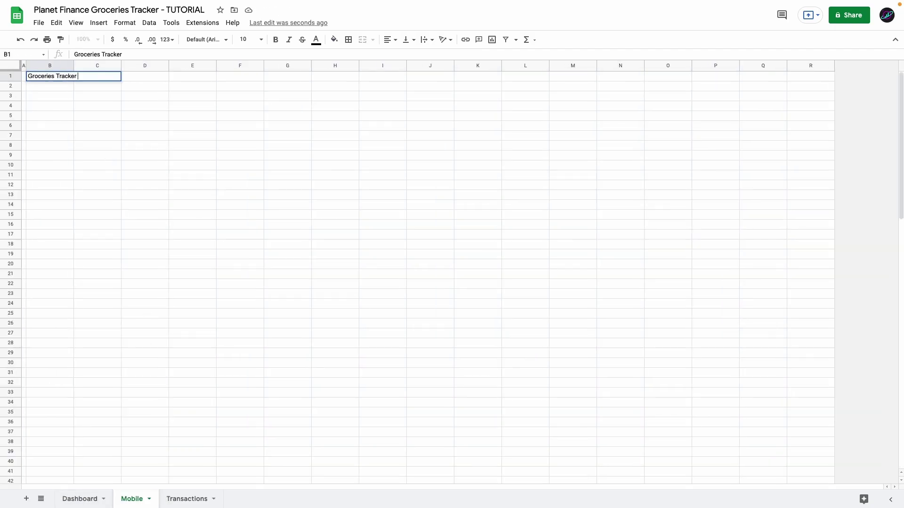
# Step: Enter "Groceries Tracker (Light Theme)" in B1 and "Year" in B3, and copy the Dashboard's year dropdown into B4
pyautogui.click(43, 106)
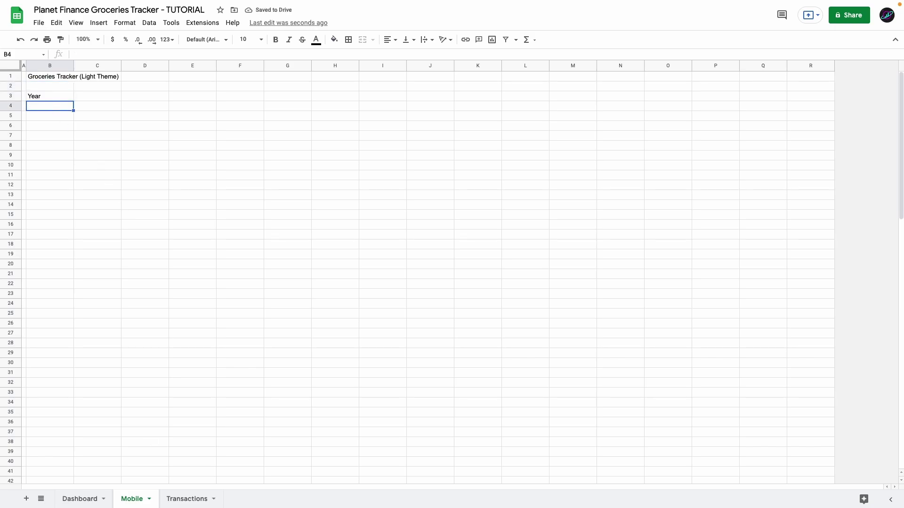
pyautogui.click(95, 499)
pyautogui.hotkey('ctrl', 'v')
pyautogui.click(45, 108)
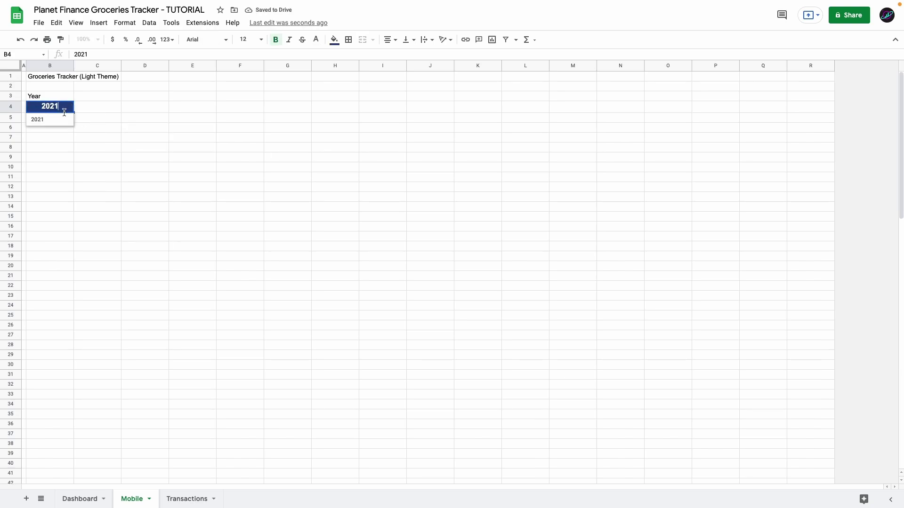
pyautogui.click(55, 157)
pyautogui.click(56, 107)
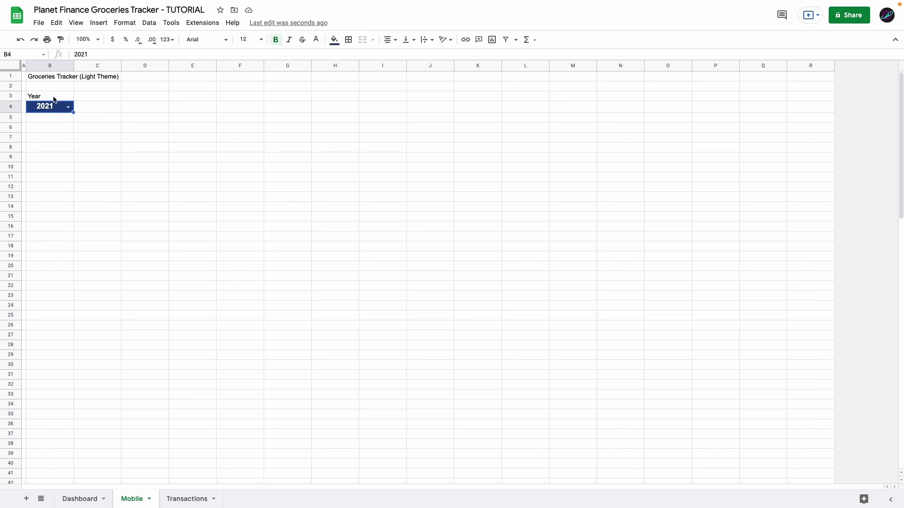
# Step: Make the title bold dark blue, centre the Year label, and set up Top 3 Categories by Total and by Average sections in rows 6 to 14
pyautogui.click(53, 97)
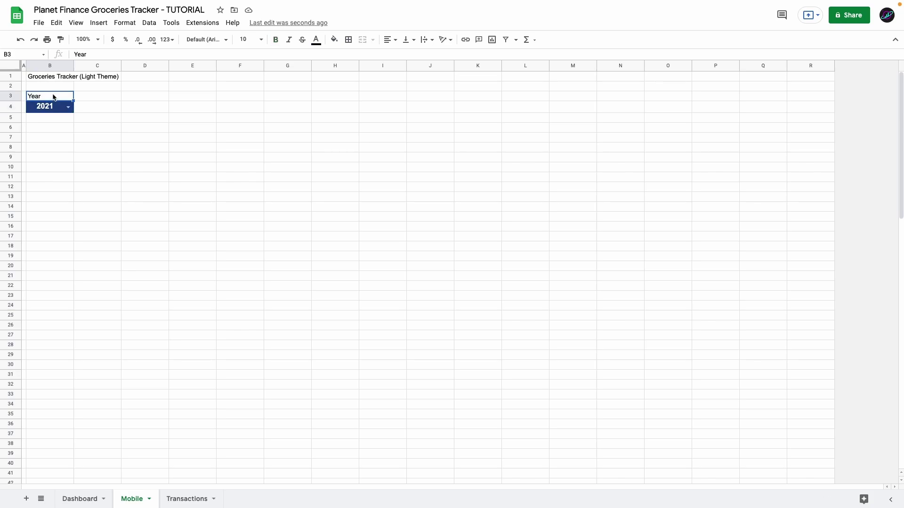
pyautogui.click(50, 76)
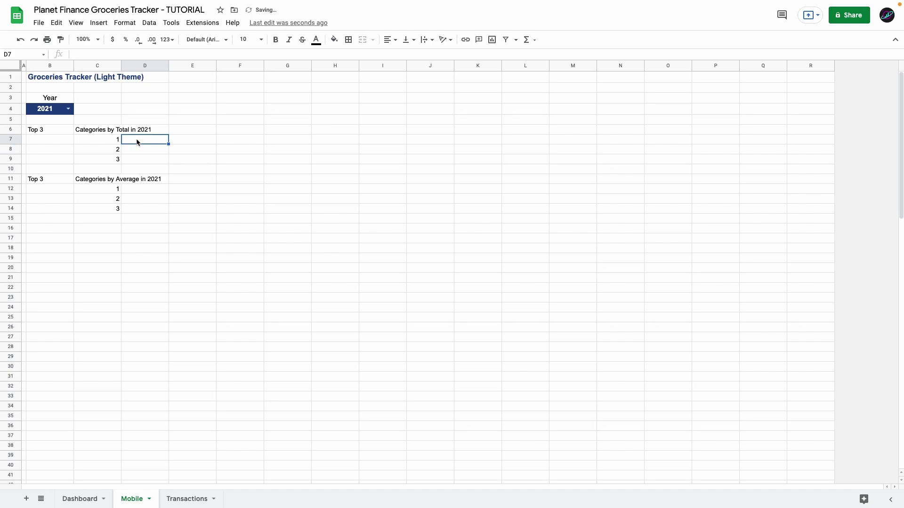
pyautogui.moveTo(135, 139)
pyautogui.mouseDown()
pyautogui.moveTo(189, 149)
pyautogui.moveTo(174, 157)
pyautogui.moveTo(140, 144)
pyautogui.mouseUp()
pyautogui.click(140, 187)
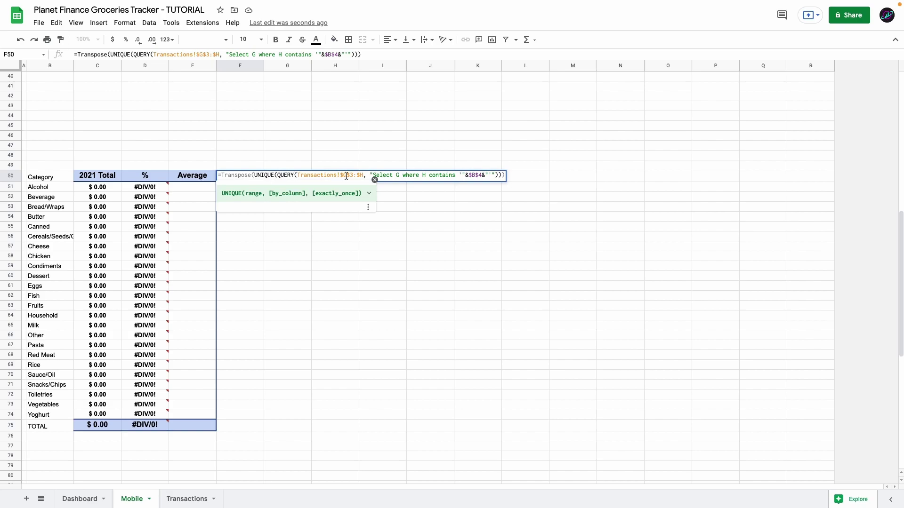
# Step: Enter =Transpose(UNIQUE(QUERY(Transactions!$G$3:$H, "Select G where H contains '"&$B$4&"'"))) in F50 for the category table's month headers
pyautogui.click(349, 175)
pyautogui.click(423, 175)
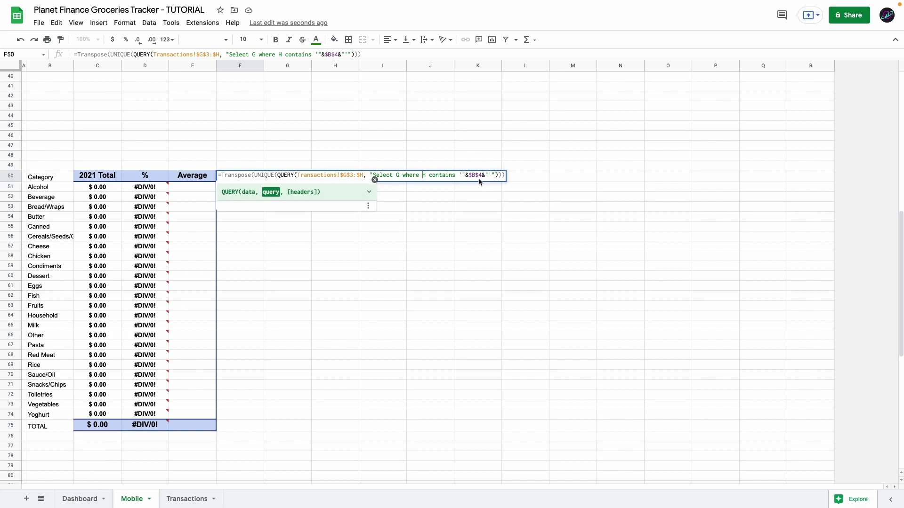
pyautogui.scroll(10, 135, 211)
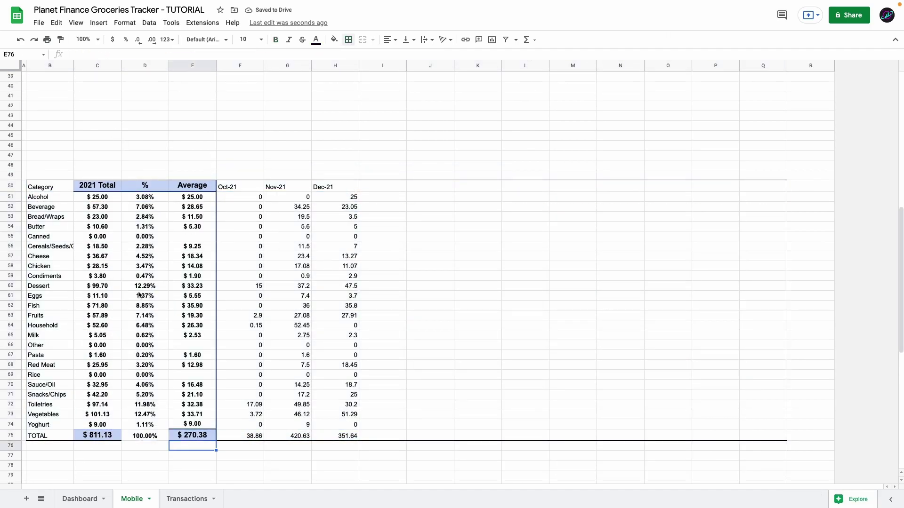
# Step: Outline the category table B50:Q75 with an outer border and add a "2021 Breakdown" heading across B77 and C77
pyautogui.click(28, 430)
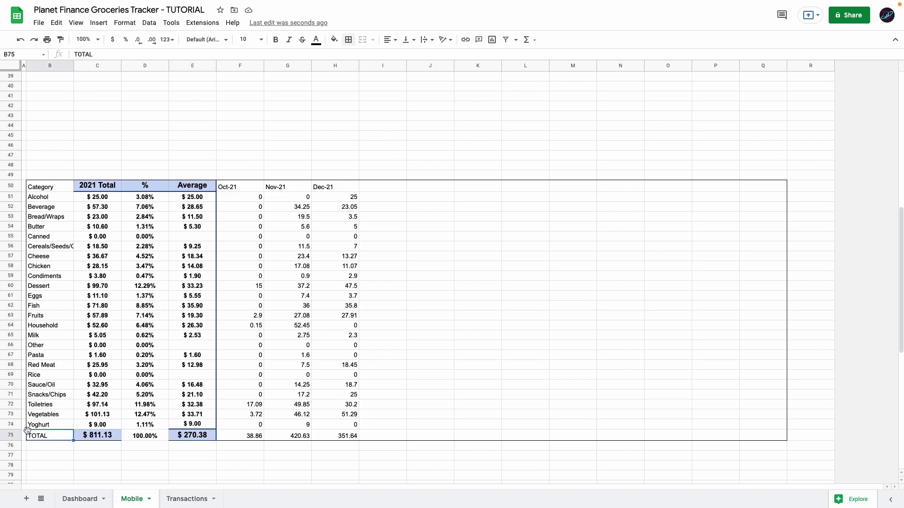
pyautogui.scroll(-2, 92, 403)
pyautogui.scroll(-4, 93, 406)
pyautogui.click(51, 316)
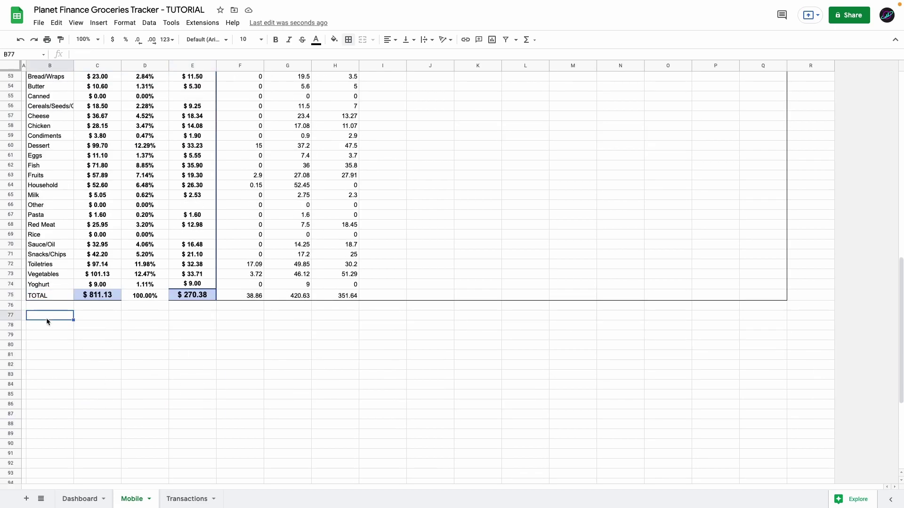
pyautogui.scroll(-2, 56, 308)
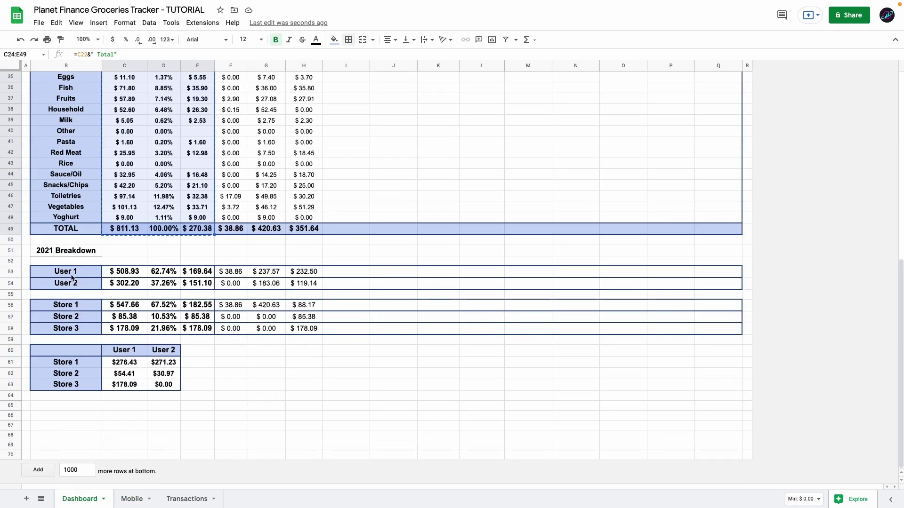
# Step: Copy the Dashboard's user and store breakdown tables in B53:Q63 into the Mobile sheet starting at B79
pyautogui.moveTo(72, 277); pyautogui.dragTo(734, 386)
pyautogui.hotkey('ctrl', 'c')
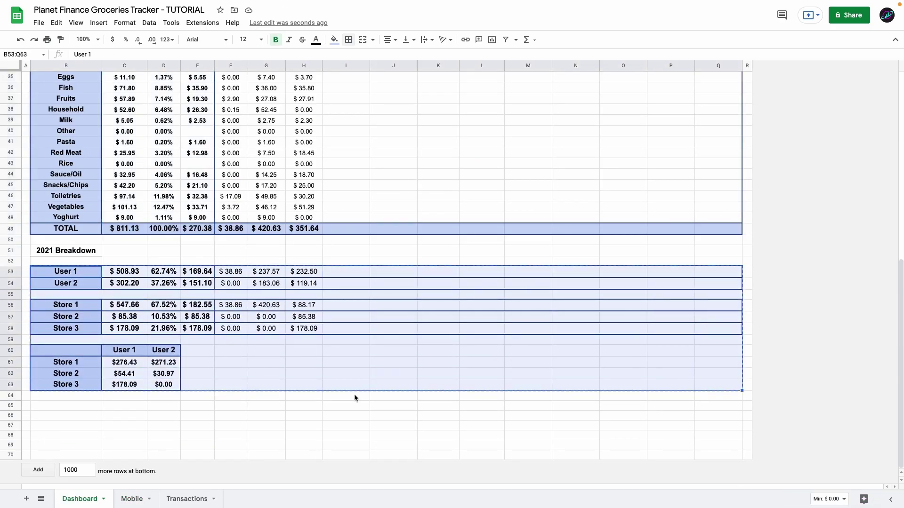
pyautogui.click(132, 499)
pyautogui.hotkey('ctrl', 'v')
# Step: Point the SUMIFS formulas in F79 and F82 to month header F$50 and fill them across the user and store rows
pyautogui.doubleClick(242, 325)
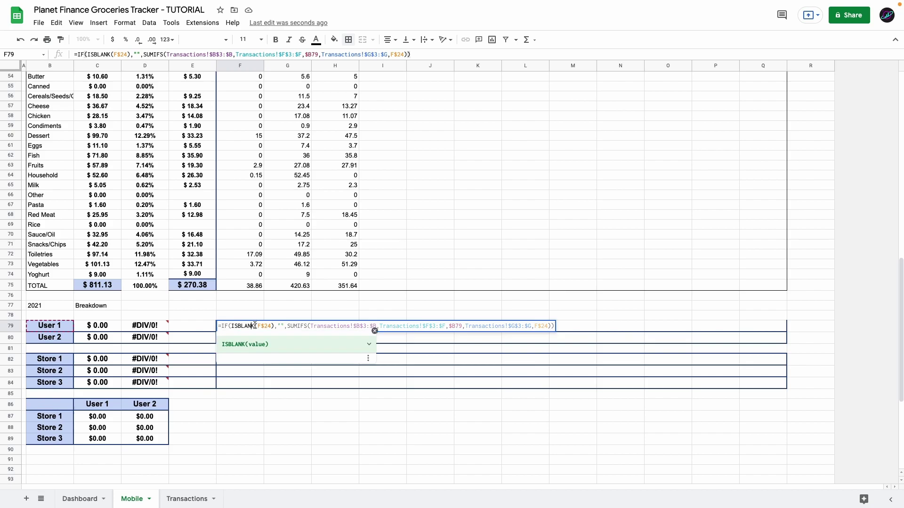
pyautogui.click(263, 325)
pyautogui.scroll(-2, 325, 309)
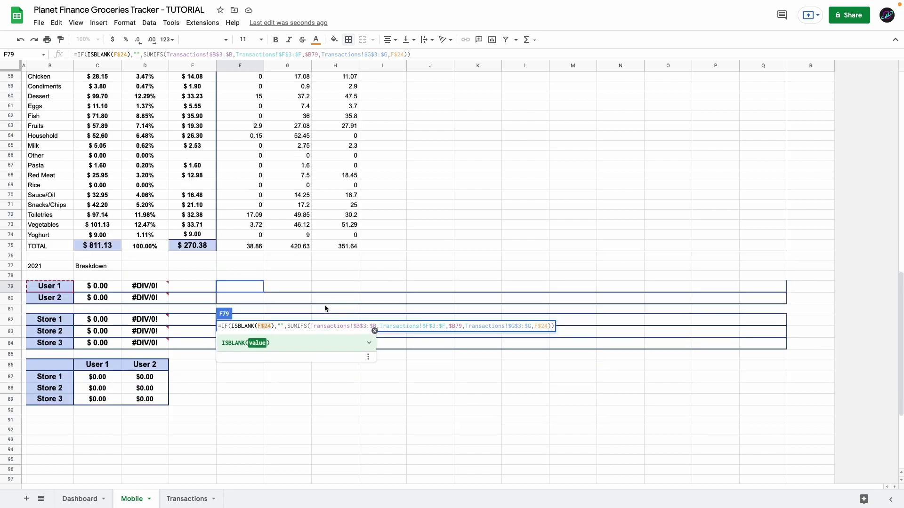
pyautogui.scroll(3, 275, 305)
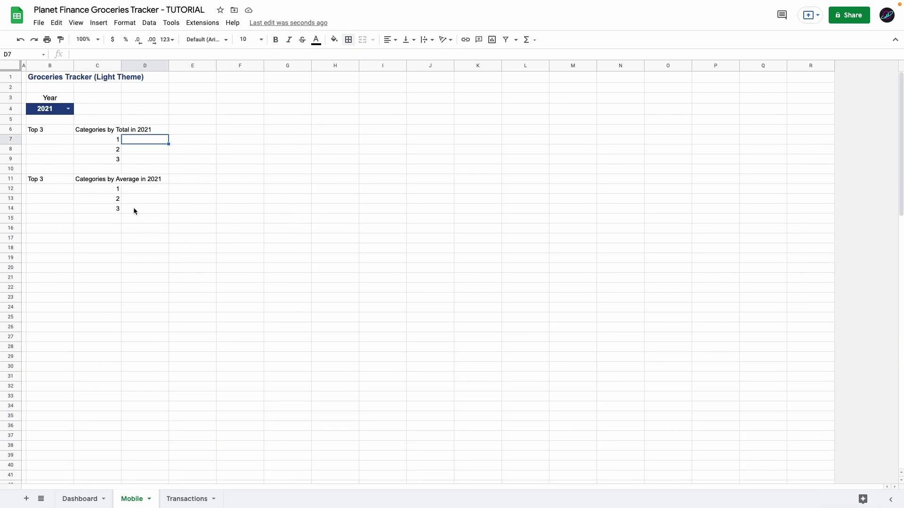
pyautogui.scroll(-10, 133, 207)
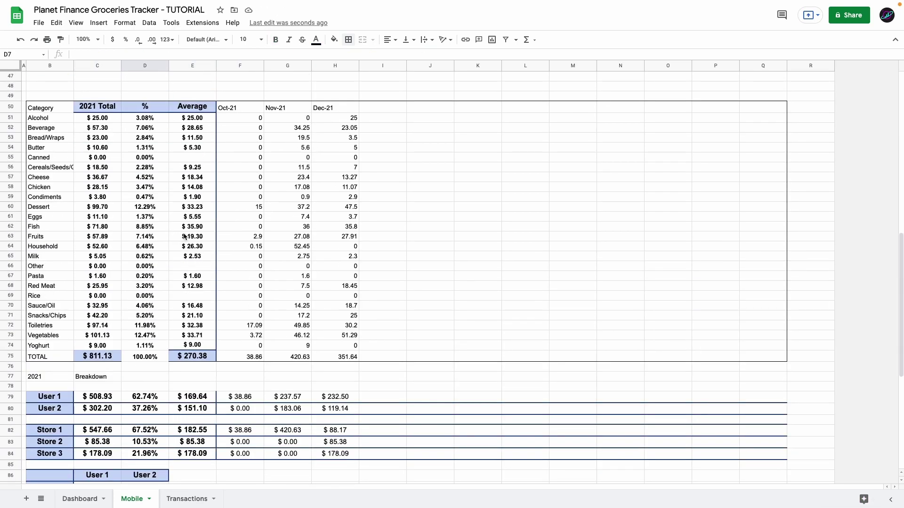
# Step: Review the Mobile sheet's layout, from the Top 3 sections to the category table and the user and store breakdowns
pyautogui.scroll(10, 178, 235)
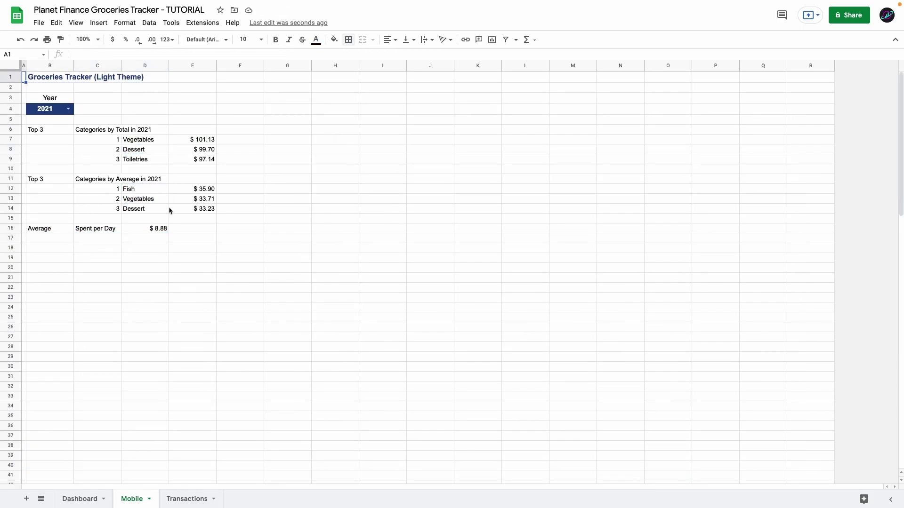
pyautogui.scroll(-14, 121, 221)
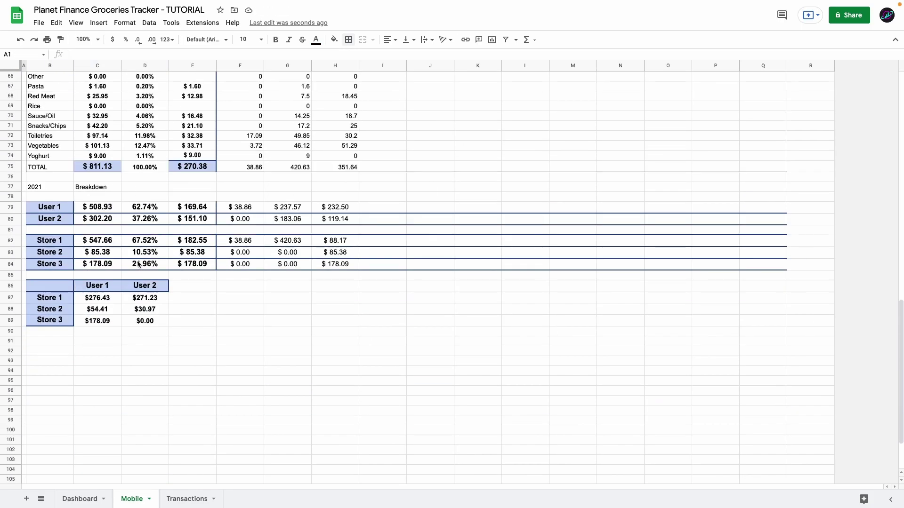
pyautogui.scroll(14, 138, 264)
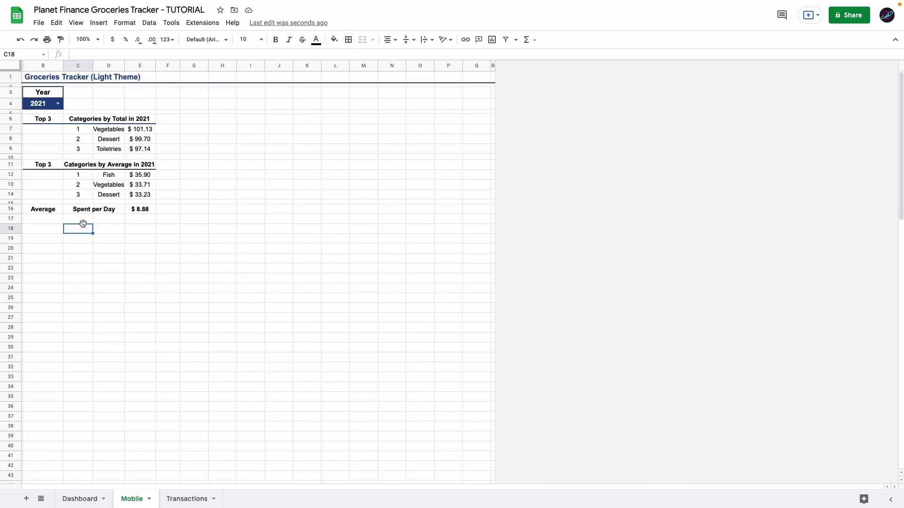
pyautogui.scroll(-11, 106, 264)
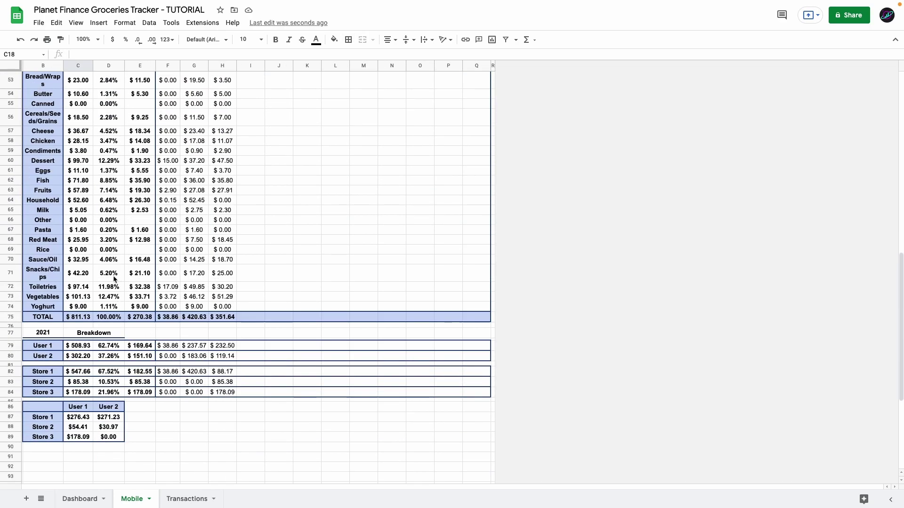
pyautogui.scroll(-2, 107, 284)
pyautogui.moveTo(57, 253); pyautogui.dragTo(183, 270)
pyautogui.click(104, 253)
pyautogui.scroll(13, 103, 254)
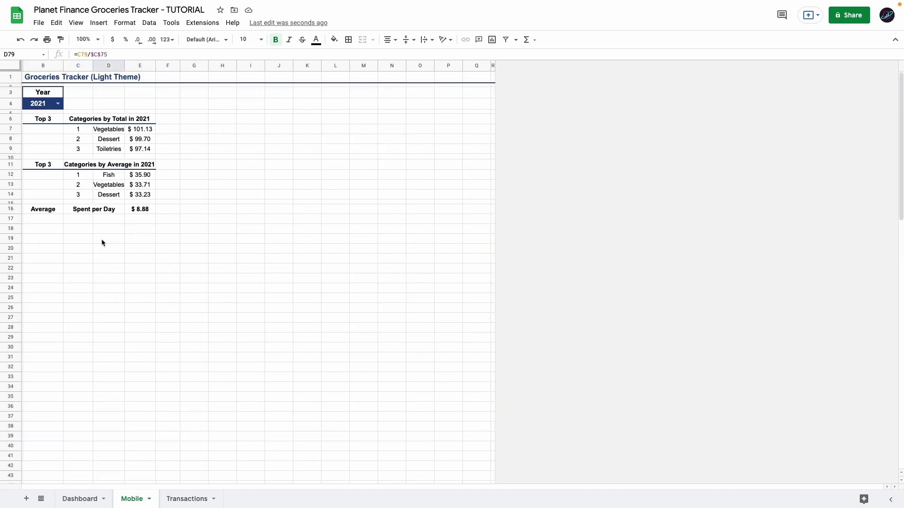
# Step: Copy the Total per Category pie chart from the Dashboard to cell C18 of the Mobile sheet
pyautogui.click(74, 230)
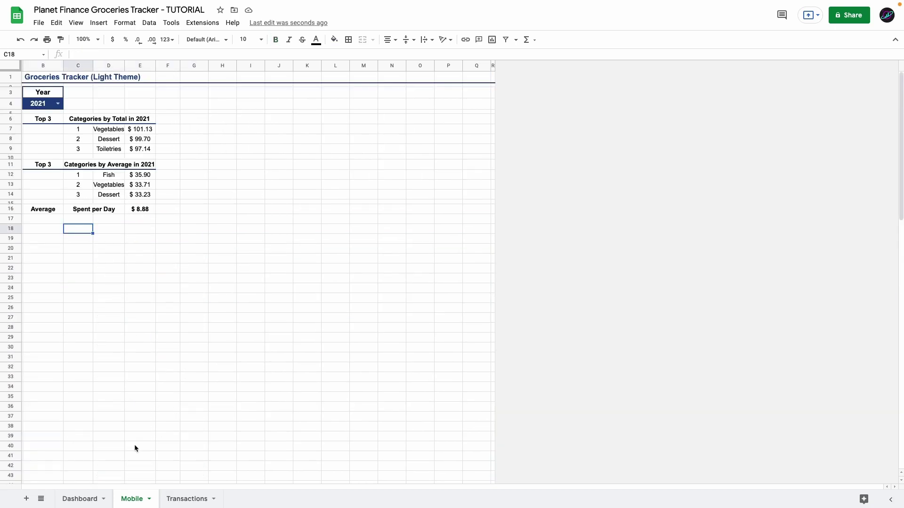
pyautogui.click(77, 498)
pyautogui.scroll(8, 323, 315)
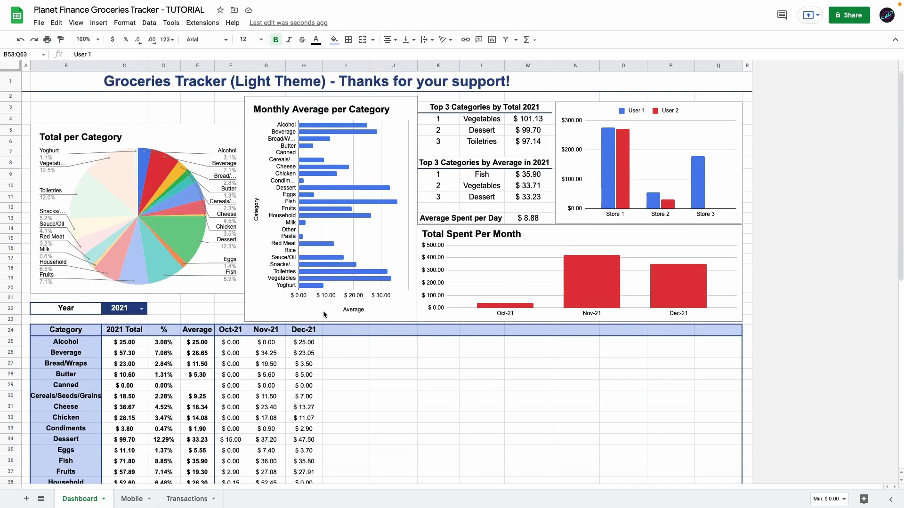
pyautogui.click(179, 289)
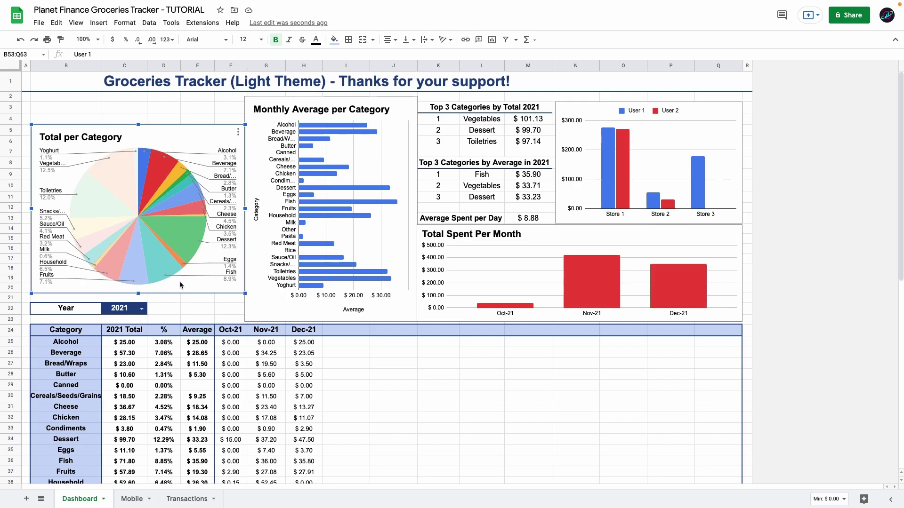
pyautogui.click(132, 499)
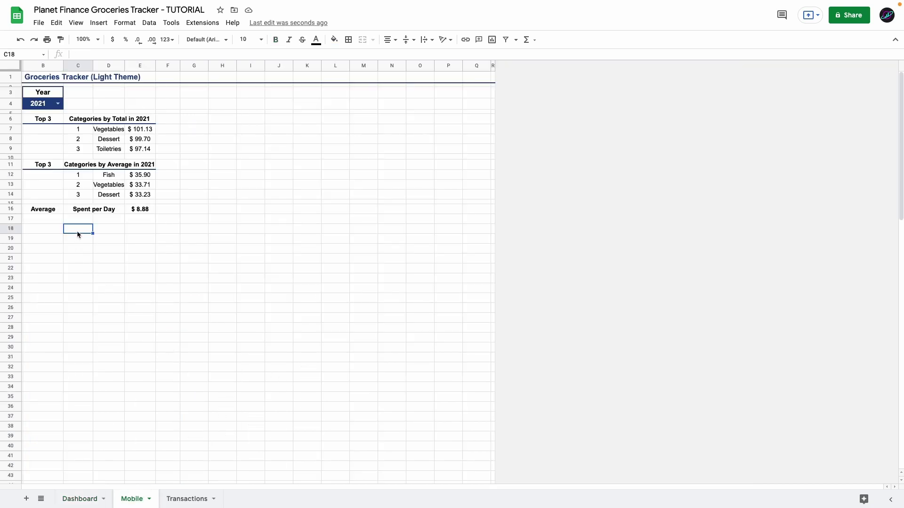
pyautogui.hotkey('ctrl', 'v')
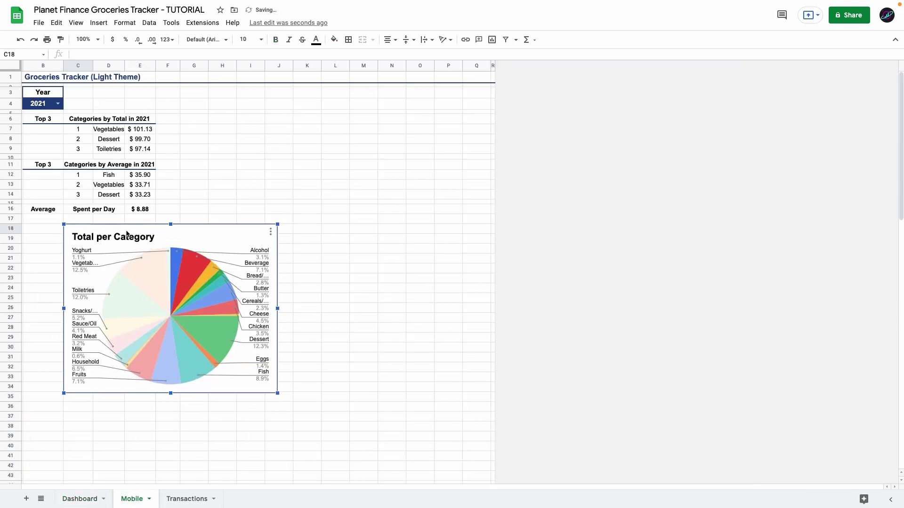
# Step: Set the pasted pie chart's data range to B50:C74 on the Mobile sheet and close the chart editor
pyautogui.doubleClick(135, 236)
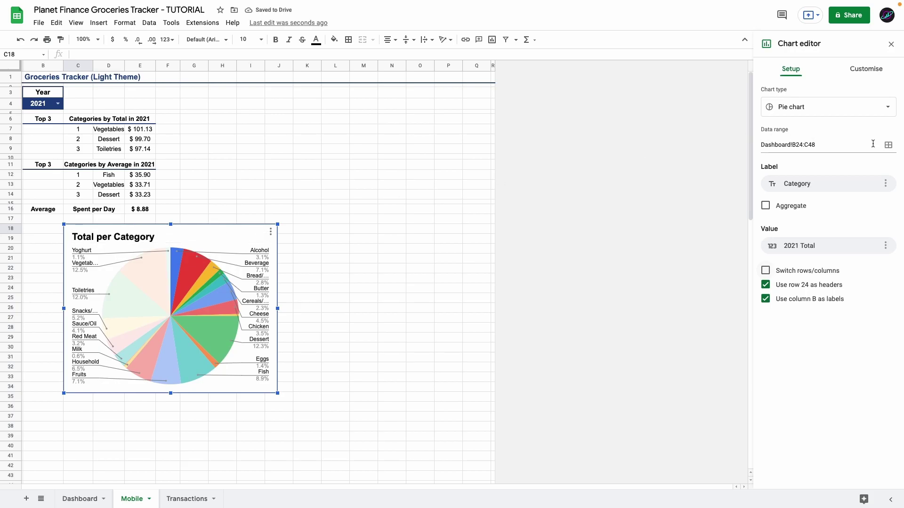
pyautogui.click(888, 145)
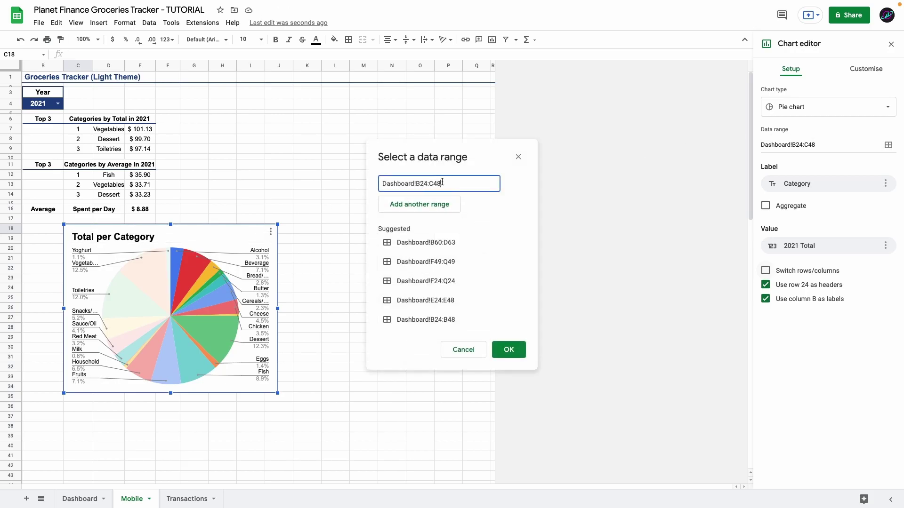
pyautogui.tripleClick(445, 181)
pyautogui.scroll(-8, 148, 294)
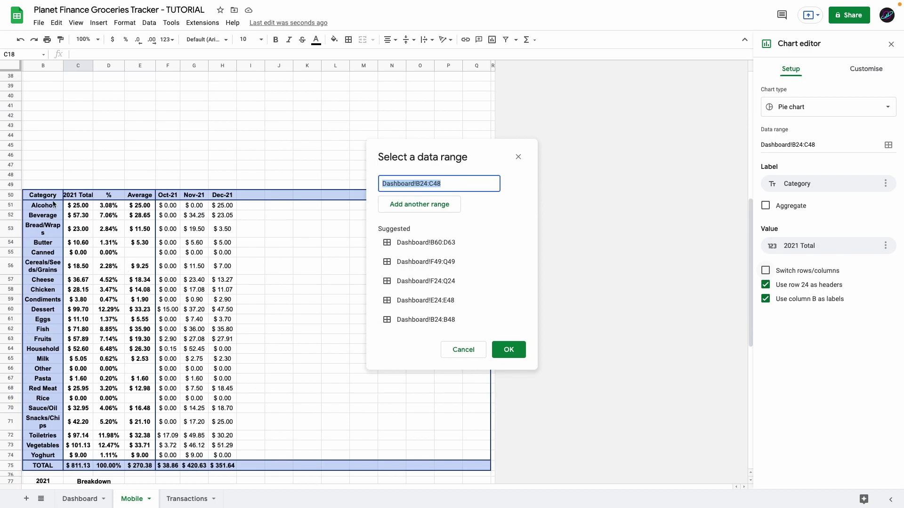
pyautogui.moveTo(45, 198); pyautogui.dragTo(79, 456)
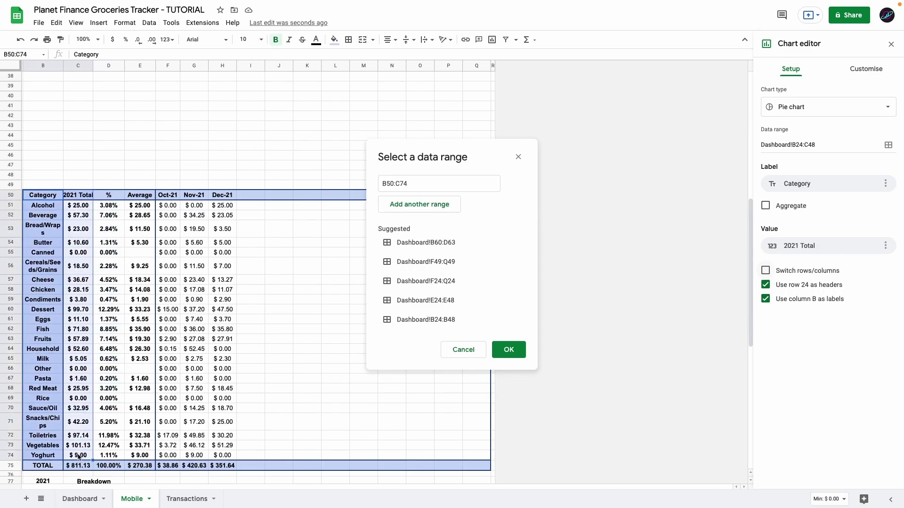
pyautogui.click(508, 349)
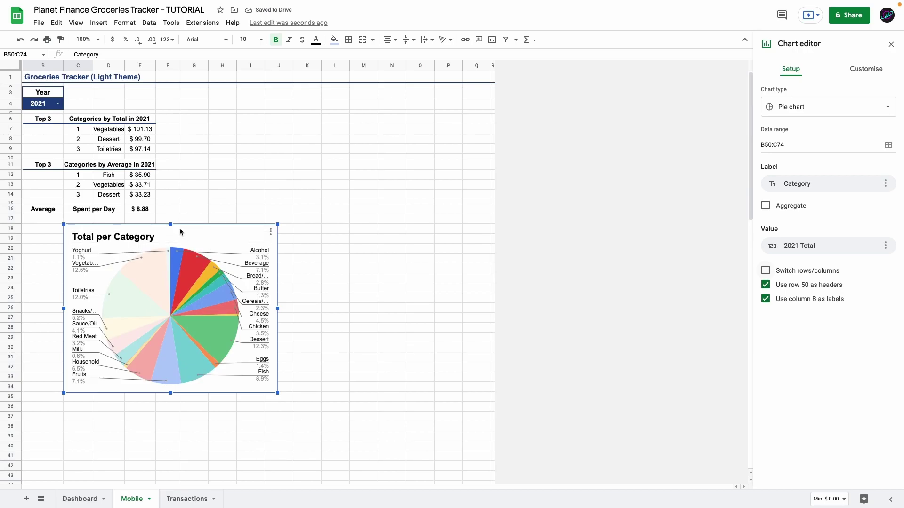
pyautogui.scroll(-7, 96, 346)
pyautogui.scroll(7, 98, 326)
pyautogui.press('Escape')
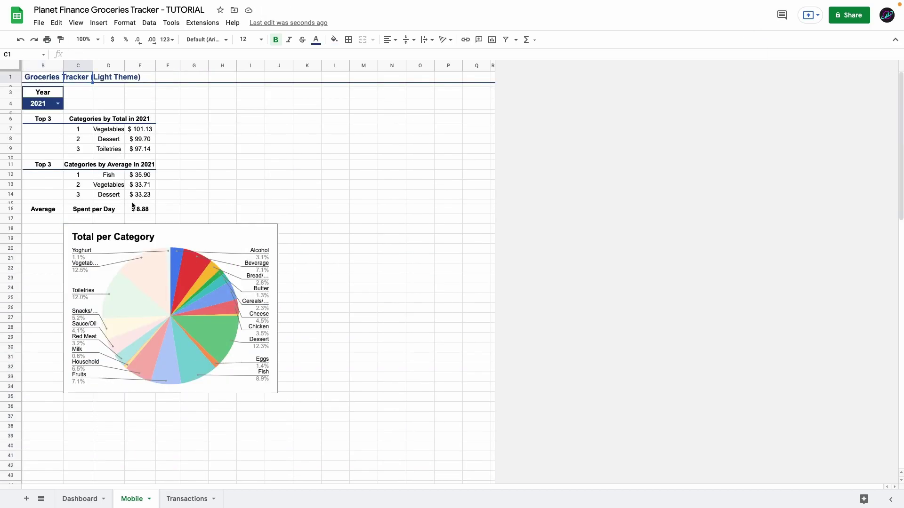
# Step: Check the options in the Mobile sheet's year dropdown and return to the Dashboard sheet
pyautogui.click(58, 103)
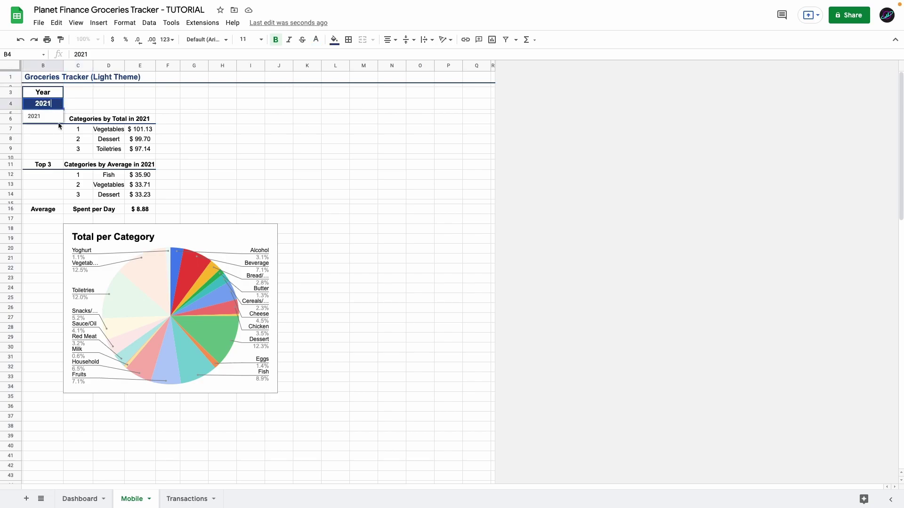
pyautogui.click(64, 81)
pyautogui.click(111, 239)
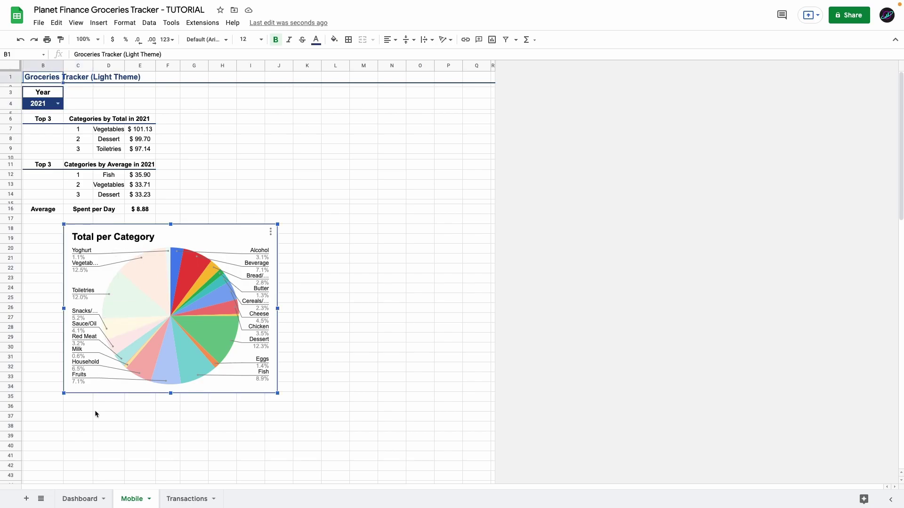
pyautogui.click(80, 499)
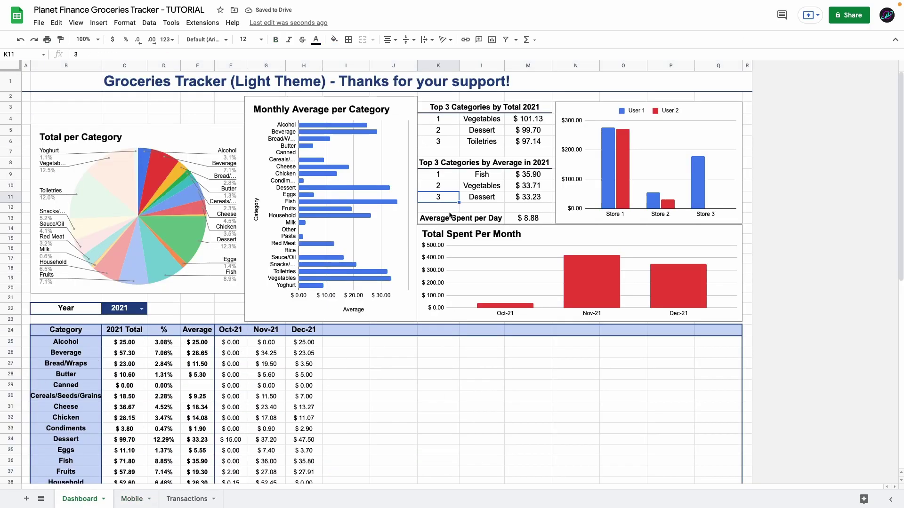
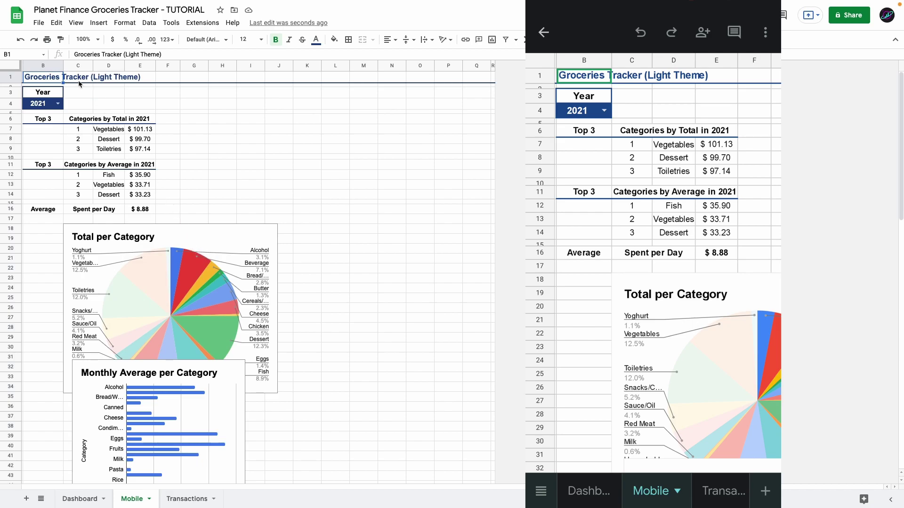
# Step: Narrow column B slightly on the Mobile sheet
pyautogui.moveTo(63, 69); pyautogui.dragTo(59, 69)
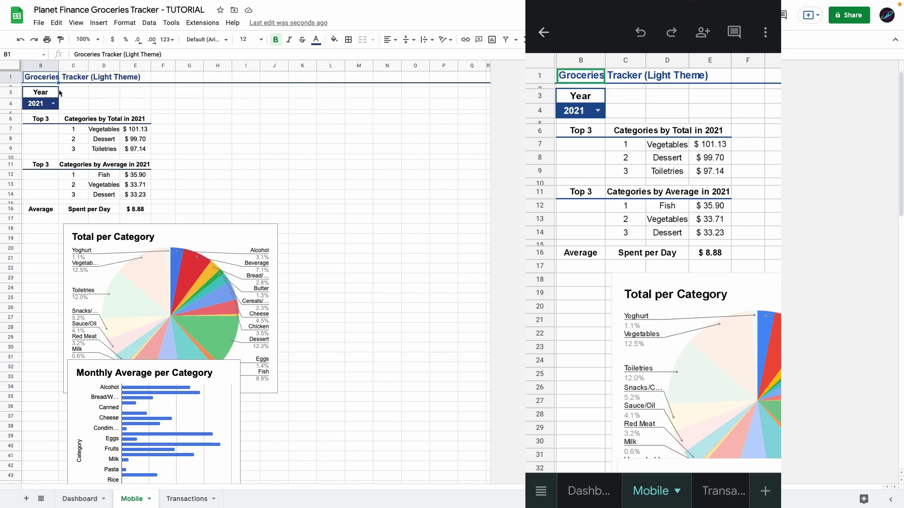
pyautogui.click(80, 121)
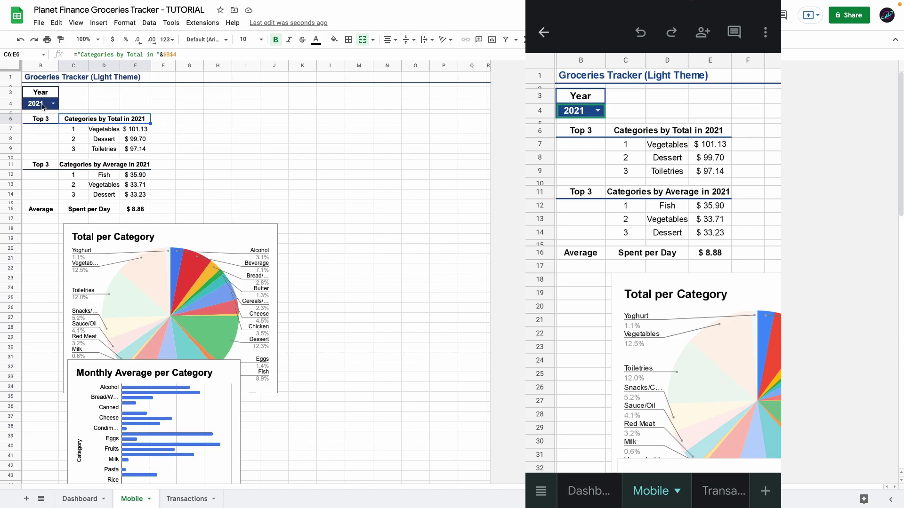
# Step: Freeze the Mobile sheet's rows up to row 4 and its columns up to column B, using the year cell B4
pyautogui.click(41, 103)
pyautogui.click(76, 23)
pyautogui.moveTo(114, 56)
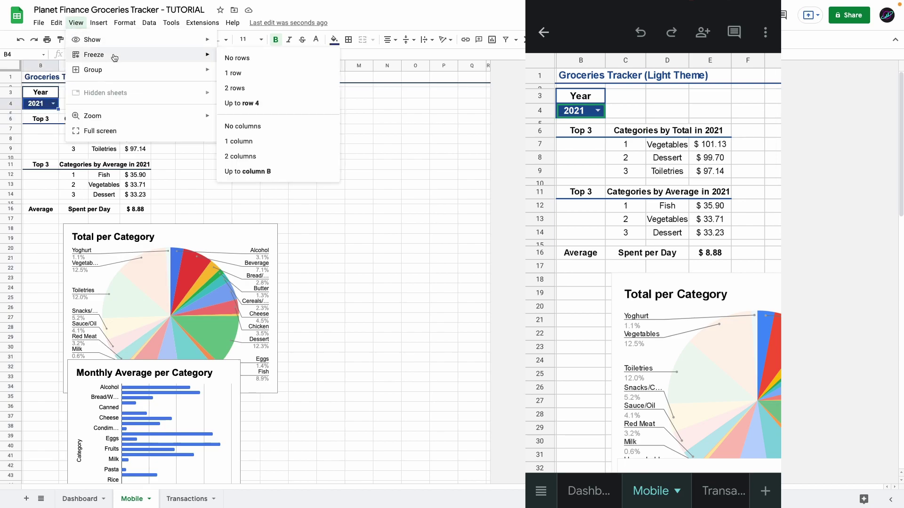
pyautogui.click(270, 105)
pyautogui.click(76, 23)
pyautogui.moveTo(98, 63)
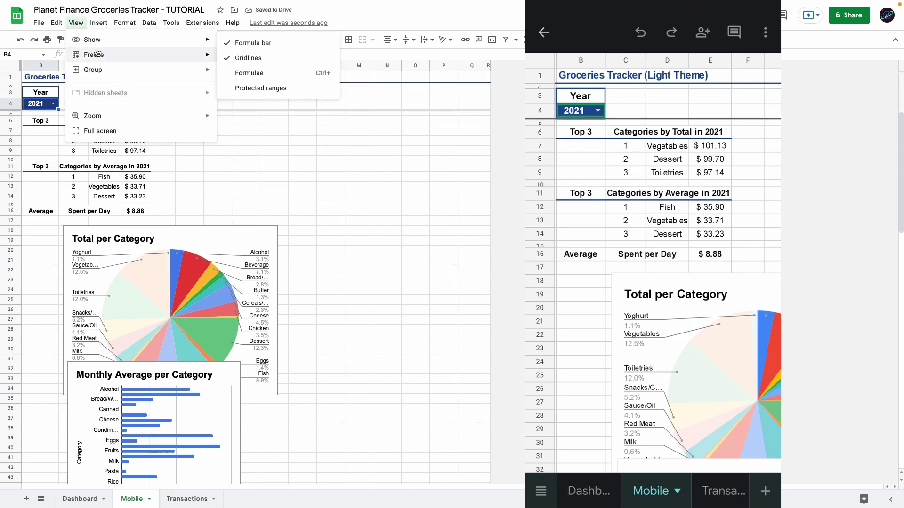
pyautogui.click(241, 172)
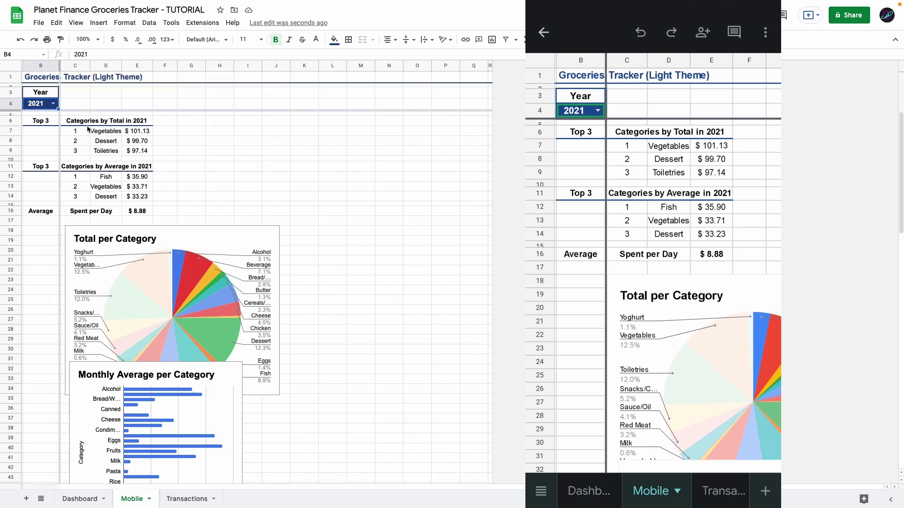
# Step: Check how the frozen rows and column behave across the Mobile sheet's charts, category table and monthly columns
pyautogui.hscroll(4, 683, 255)
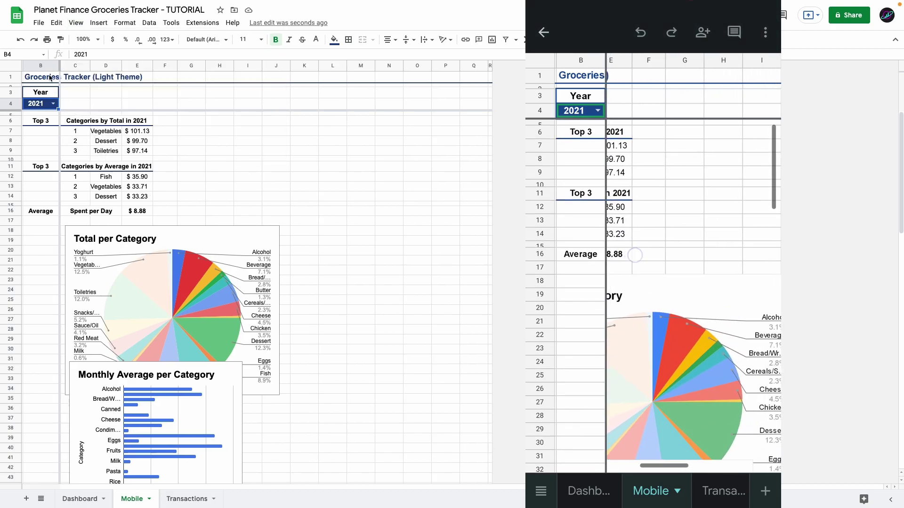
pyautogui.hscroll(-3, 683, 264)
pyautogui.scroll(-10, 683, 264)
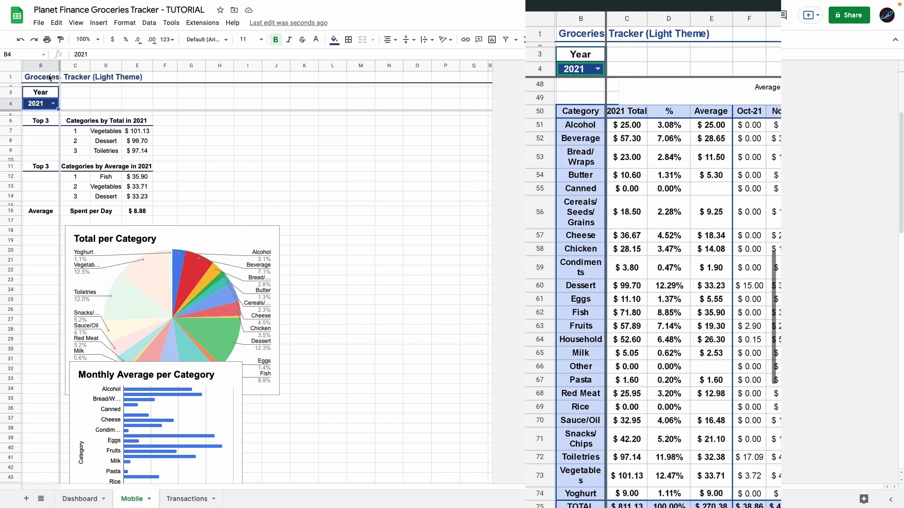
pyautogui.hscroll(5, 724, 299)
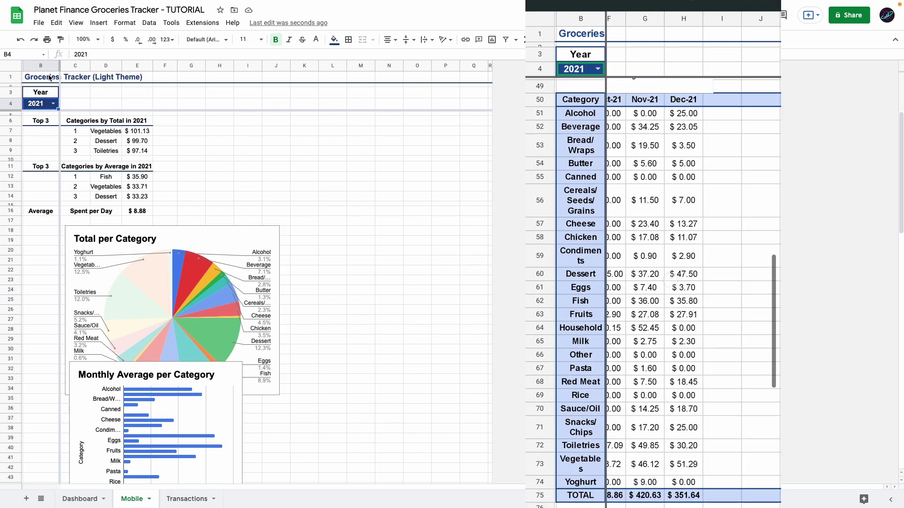
pyautogui.hscroll(-3, 679, 293)
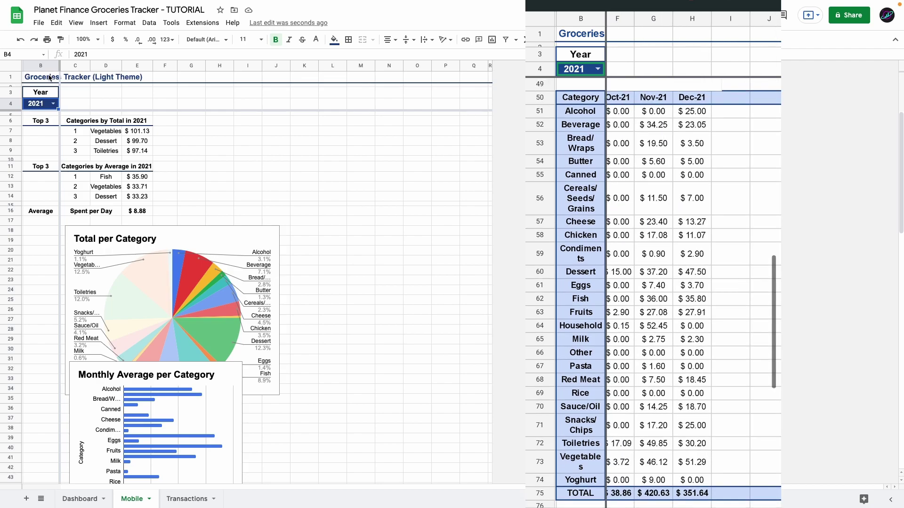
pyautogui.hscroll(5, 687, 282)
pyautogui.scroll(-1, 688, 277)
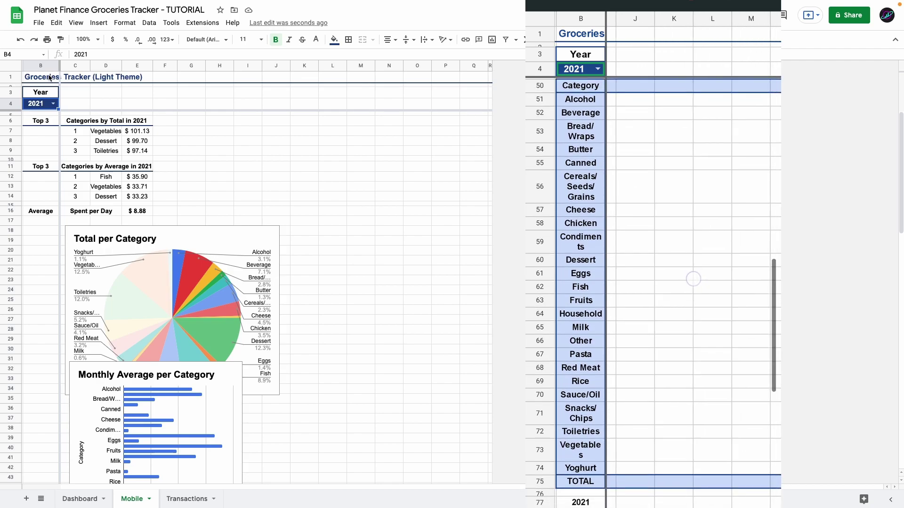
pyautogui.hscroll(-10, 687, 275)
pyautogui.scroll(1, 687, 275)
pyautogui.scroll(-10, 52, 231)
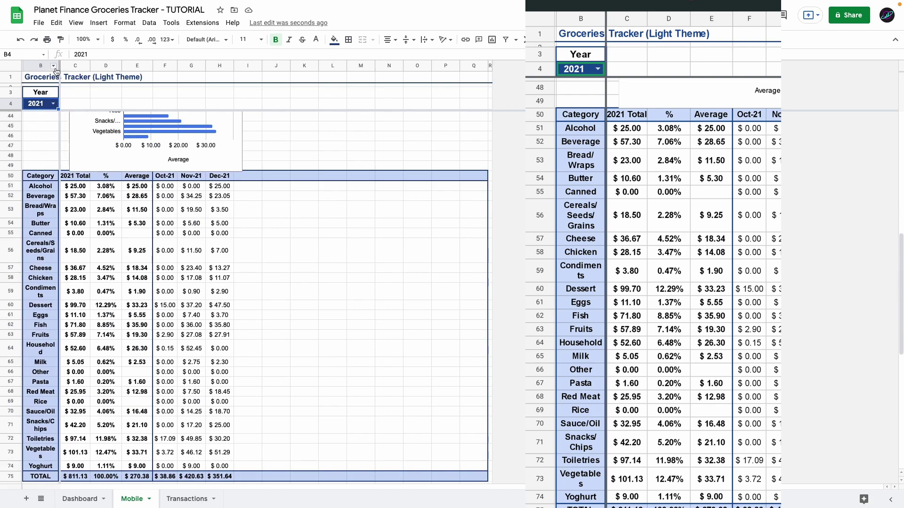
# Step: Widen column B on the Mobile sheet so that longer category names such as Vegetables and Condiments fit on one line
pyautogui.moveTo(59, 66); pyautogui.dragTo(60, 69)
pyautogui.scroll(-1, 581, 291)
pyautogui.scroll(-1, 582, 292)
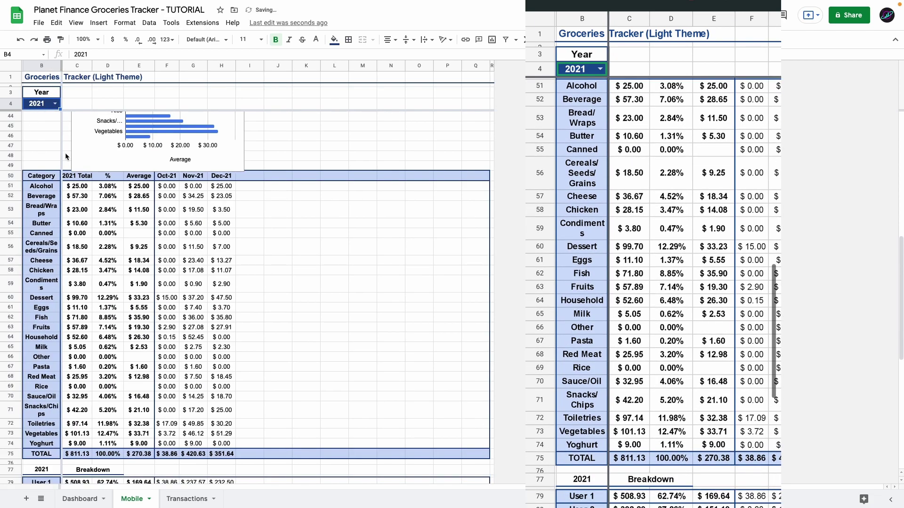
pyautogui.scroll(1, 582, 292)
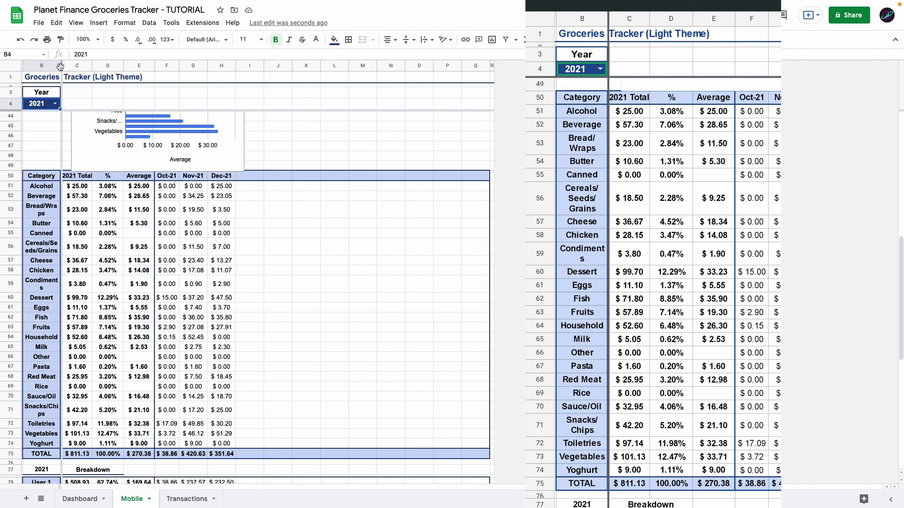
pyautogui.moveTo(61, 66); pyautogui.dragTo(63, 67)
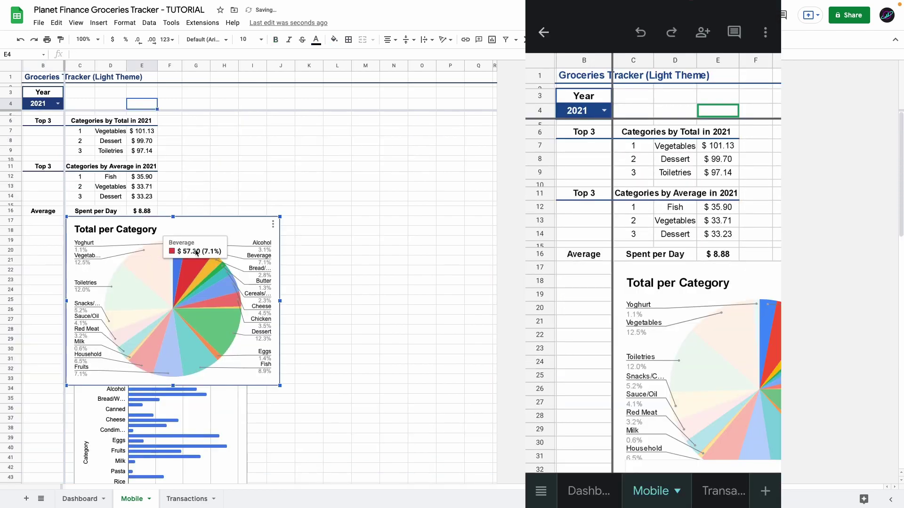
# Step: Shrink the Mobile sheet's Total per Category pie chart to span columns C to H down to about row 27, with the Monthly Average chart below
pyautogui.moveTo(281, 387); pyautogui.dragTo(210, 331)
pyautogui.moveTo(210, 276); pyautogui.dragTo(239, 280)
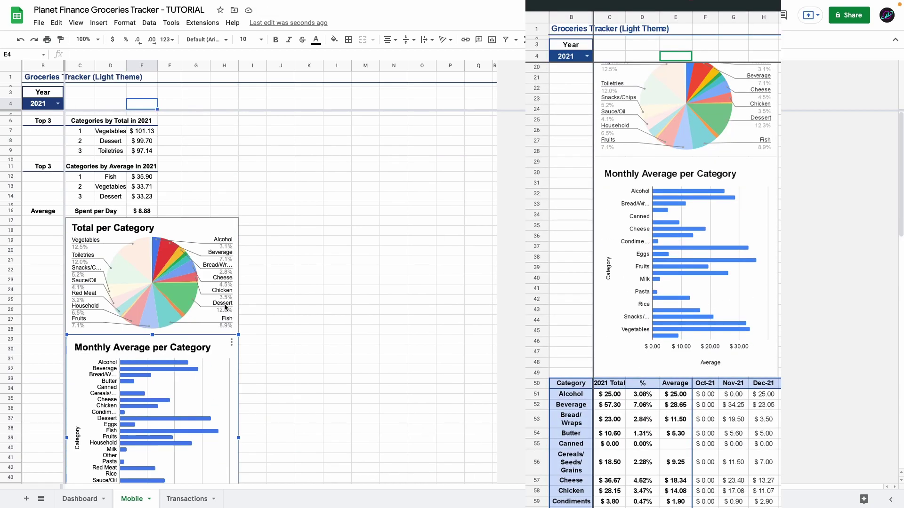
pyautogui.click(152, 314)
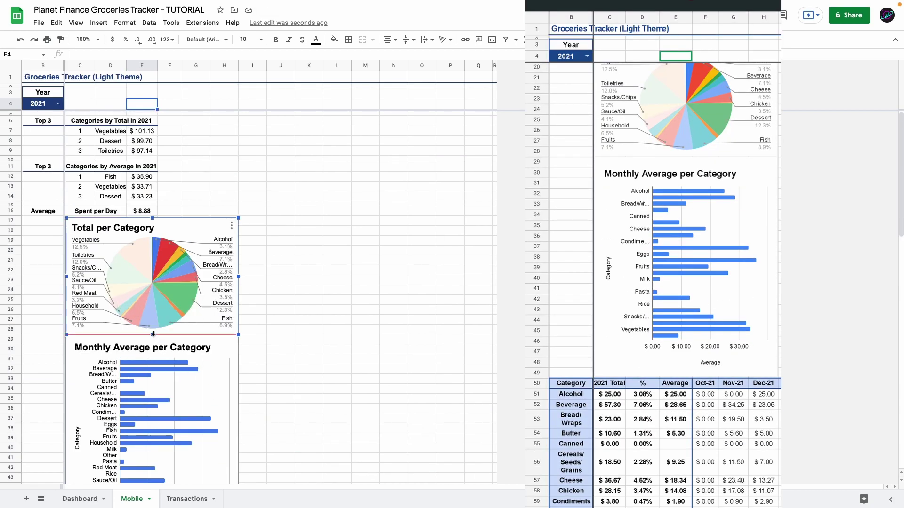
pyautogui.moveTo(153, 334); pyautogui.dragTo(153, 323)
pyautogui.scroll(-1, 155, 336)
pyautogui.click(155, 343)
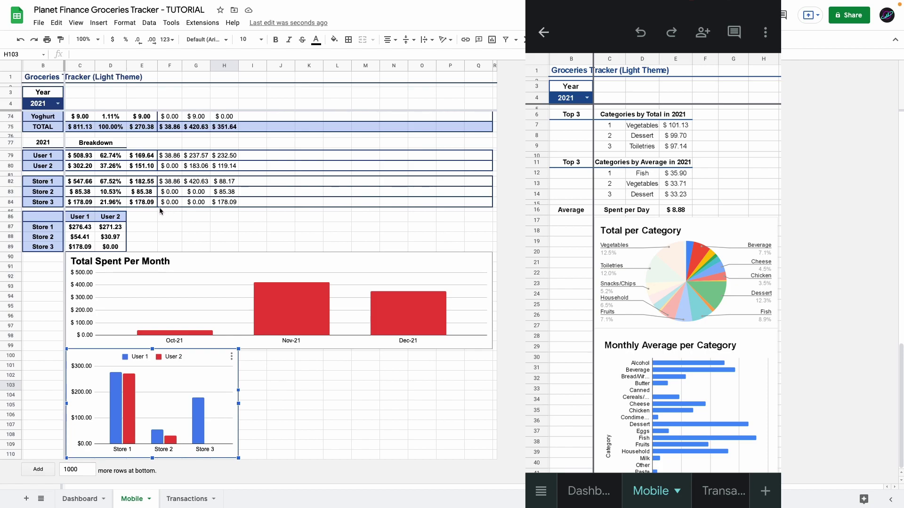
# Step: Add spaces after "Groceries" in the B1 title so that "Tracker (Light Theme)" starts beyond the frozen column's edge
pyautogui.click(61, 78)
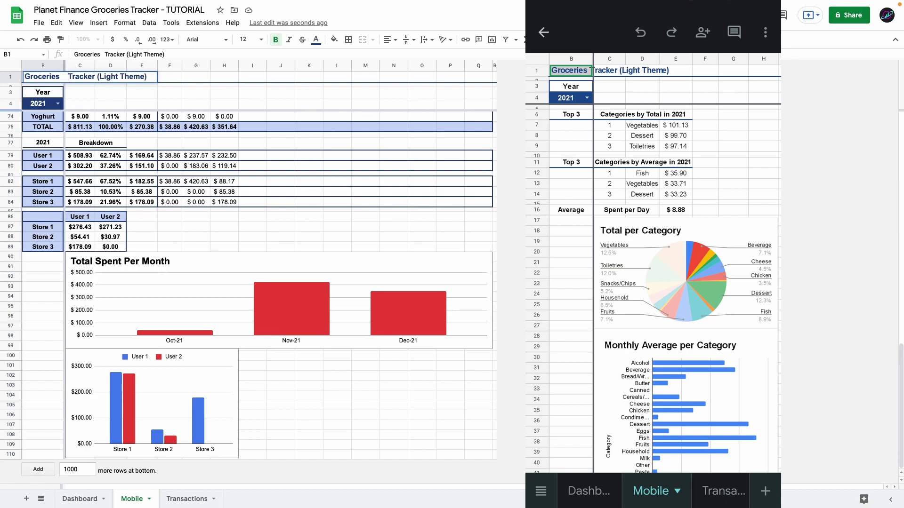
pyautogui.press('Return')
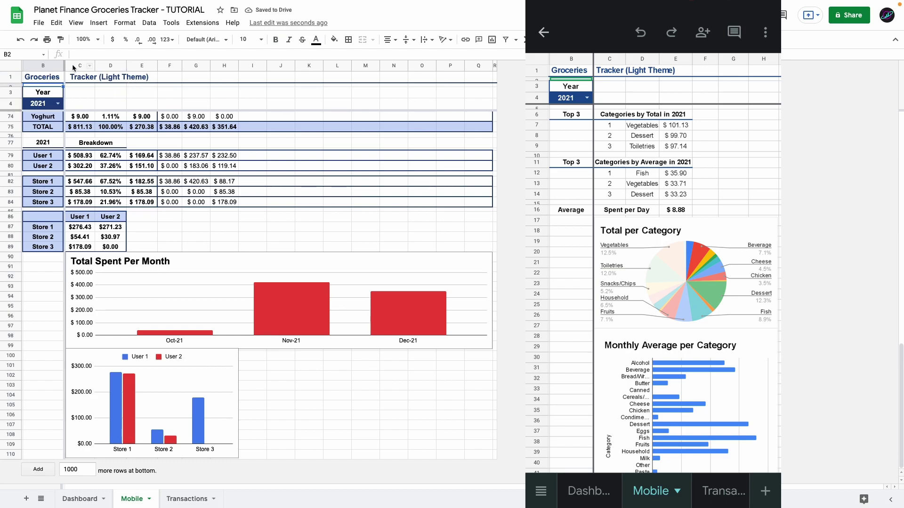
pyautogui.press('Up')
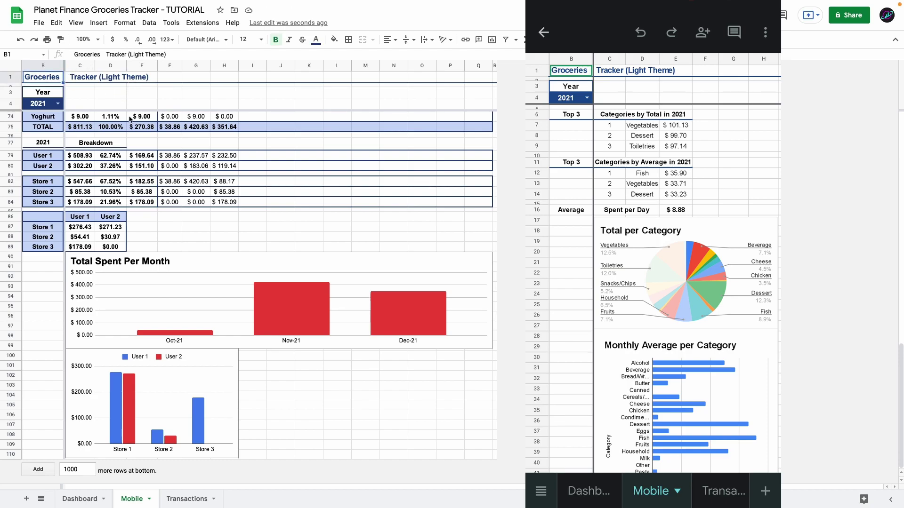
# Step: Look through the Transactions and Mobile sheets, return to the Dashboard and select the blank range C2:F3 under its title
pyautogui.click(186, 499)
pyautogui.click(132, 499)
pyautogui.click(81, 499)
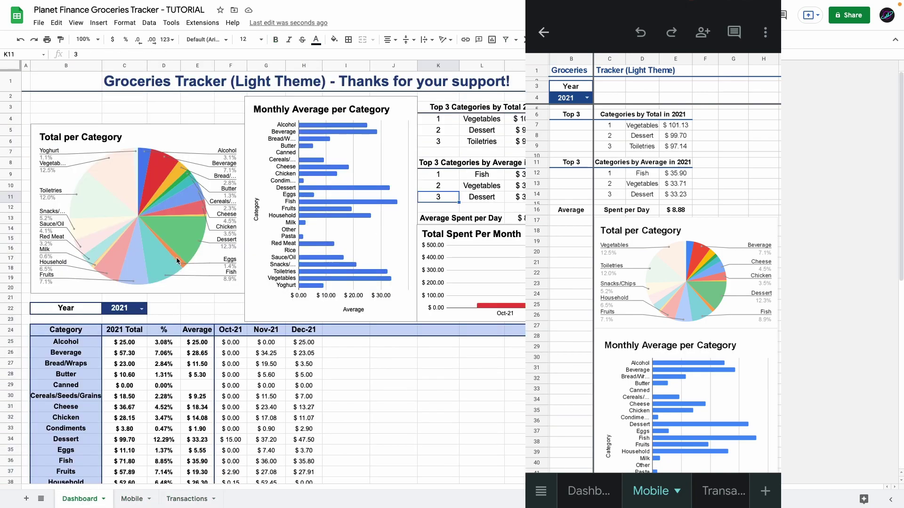
pyautogui.click(120, 107)
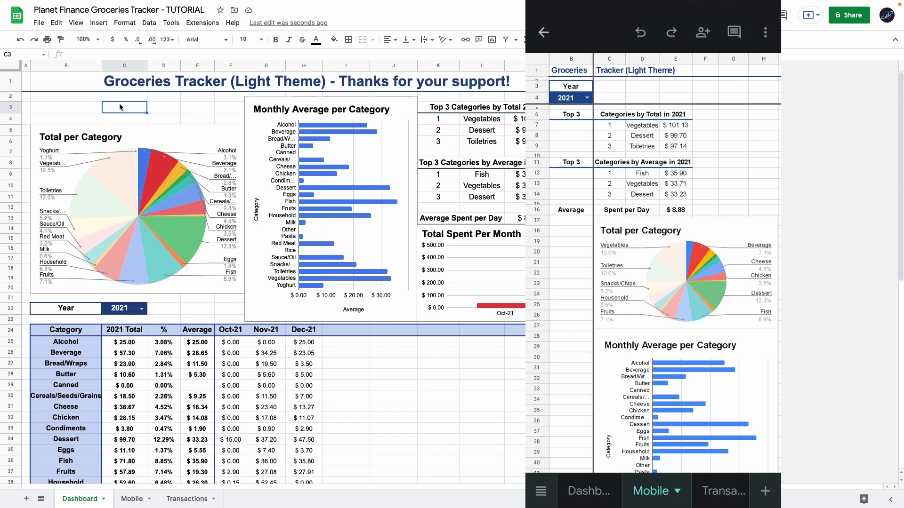
pyautogui.moveTo(123, 97); pyautogui.dragTo(218, 111)
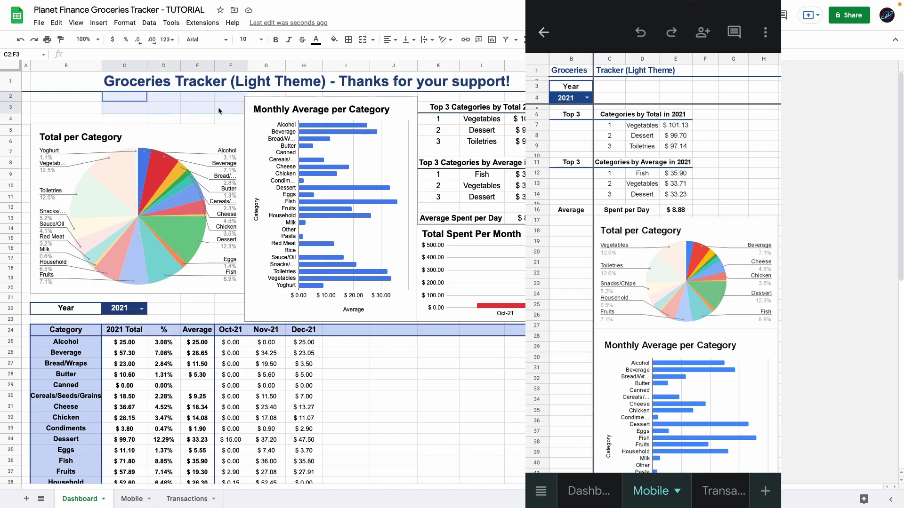